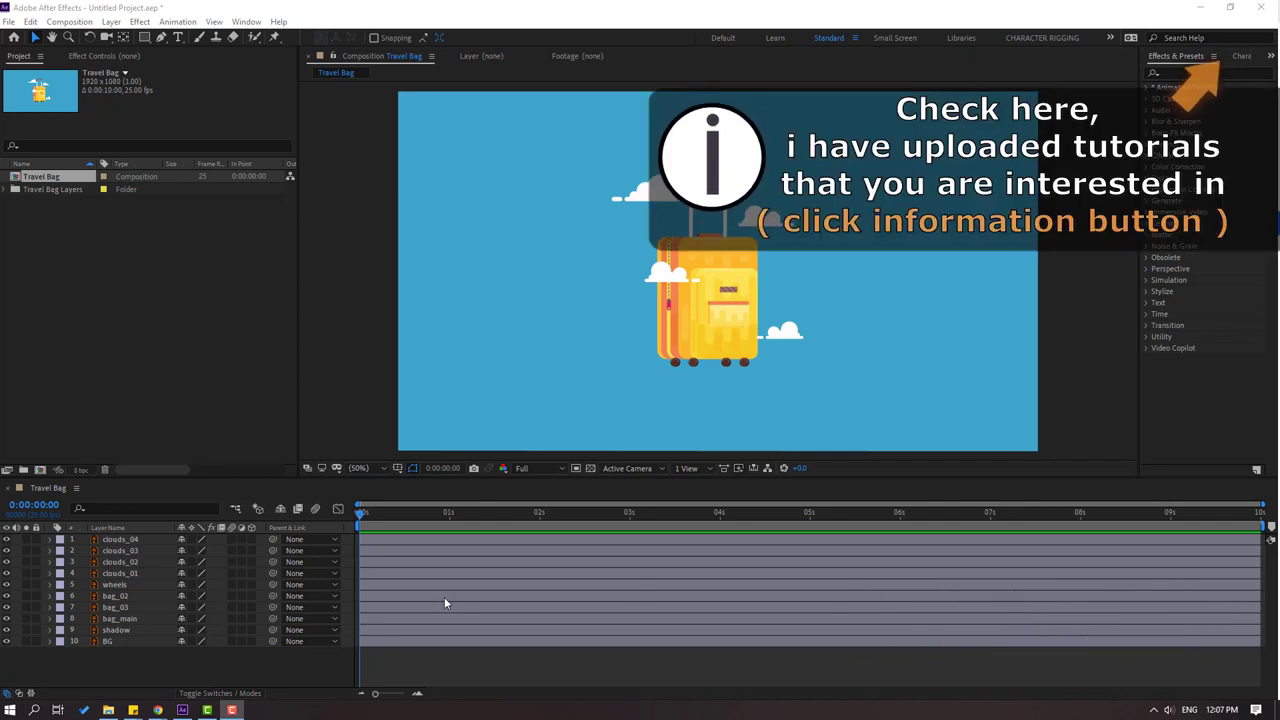
# Step: Move the clouds_04 layer off the right side of the frame to X 2021 and keyframe its position at 0 s
pyautogui.click(668, 272)
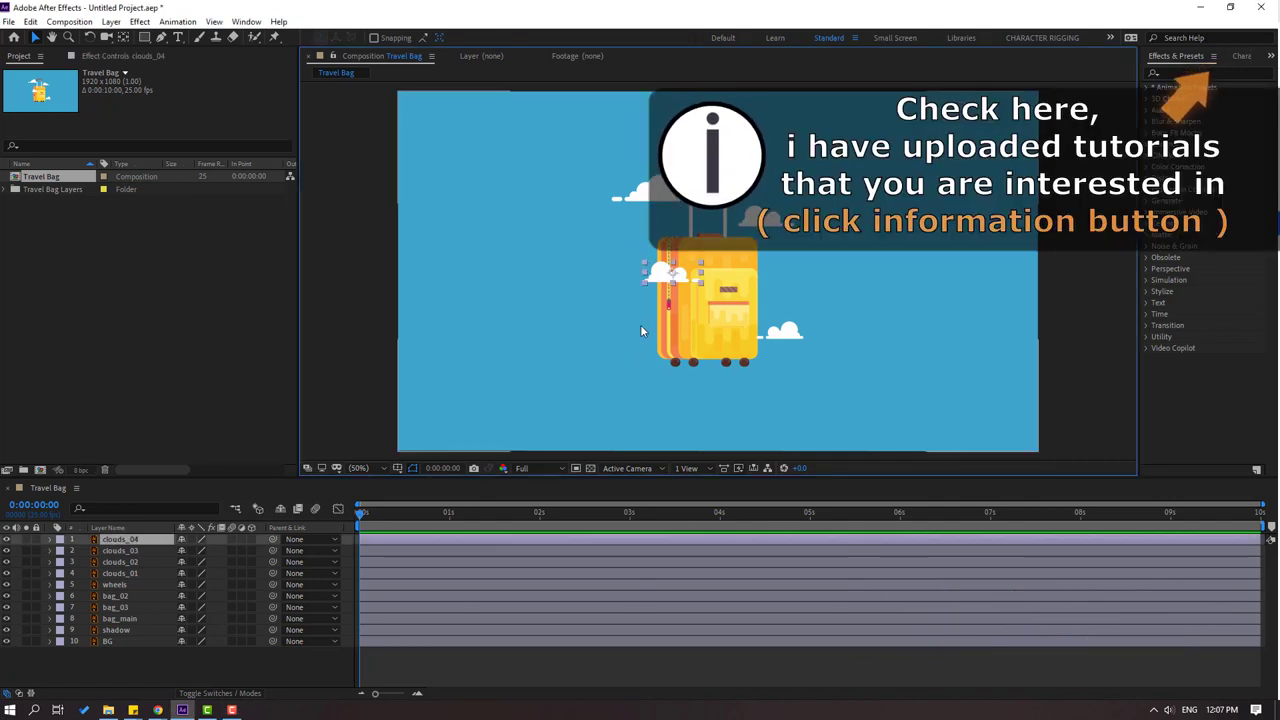
pyautogui.press('p')
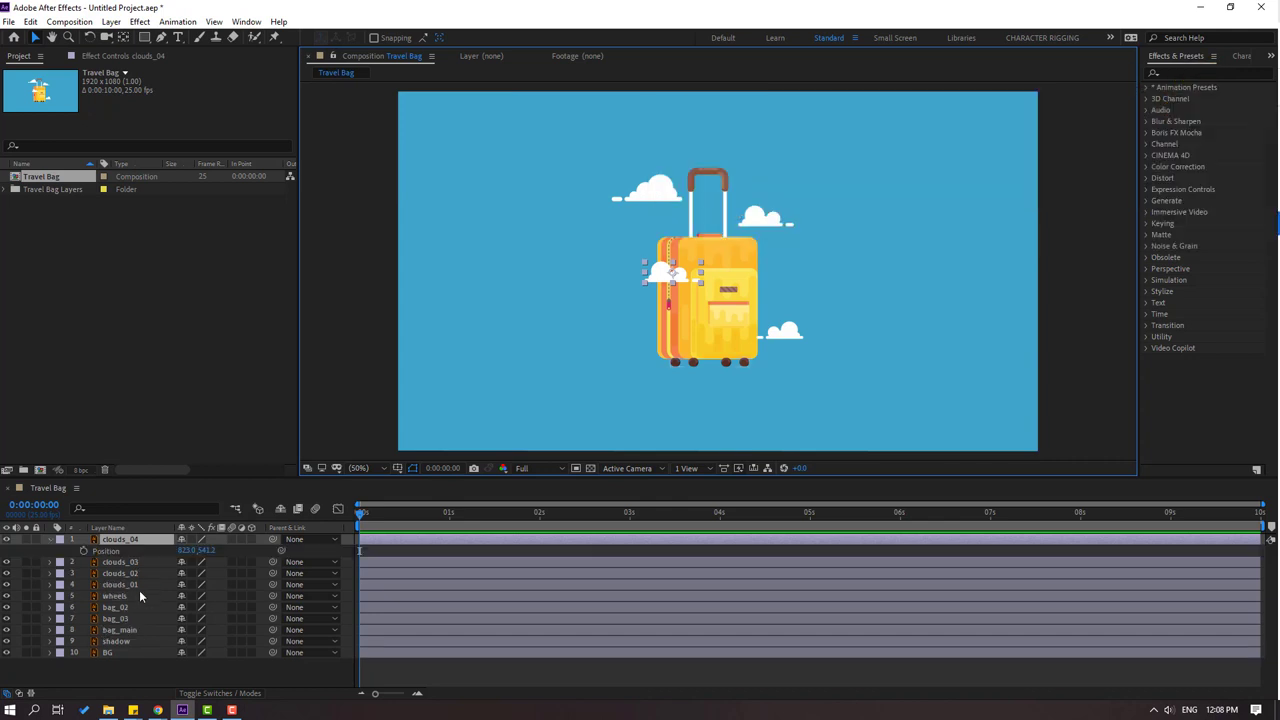
pyautogui.moveTo(185, 551); pyautogui.dragTo(968, 533)
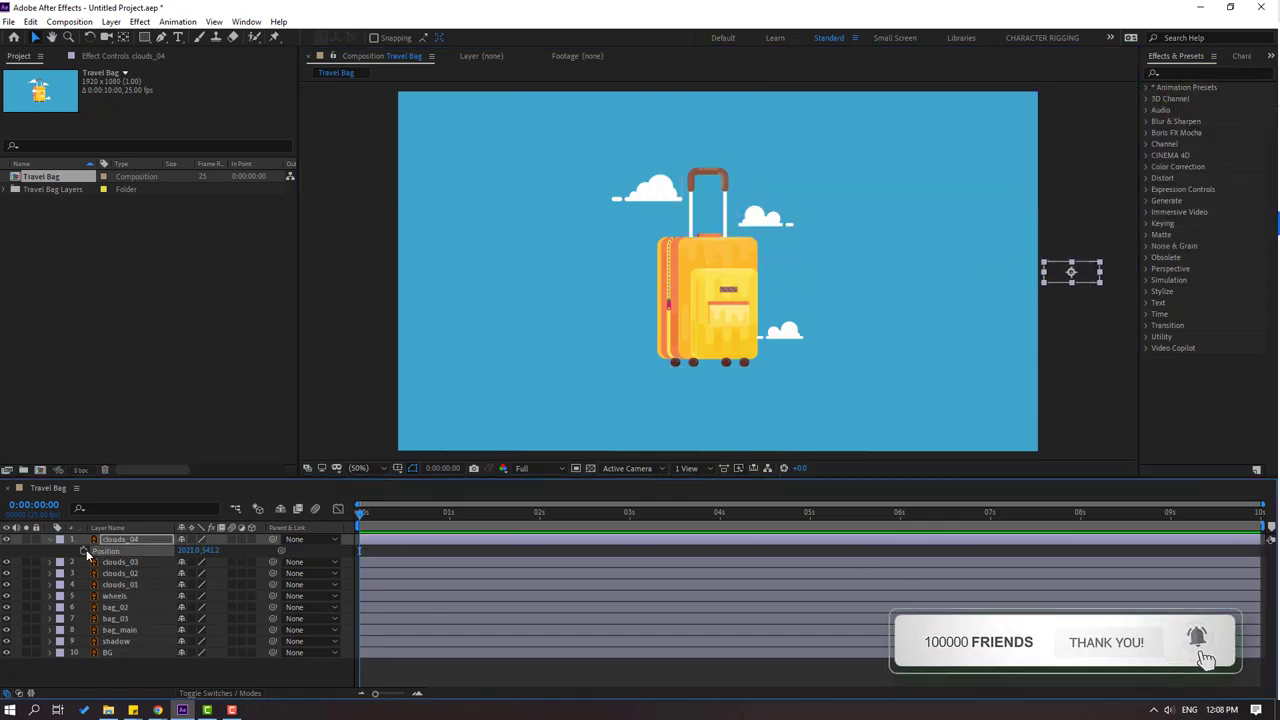
pyautogui.press('space')
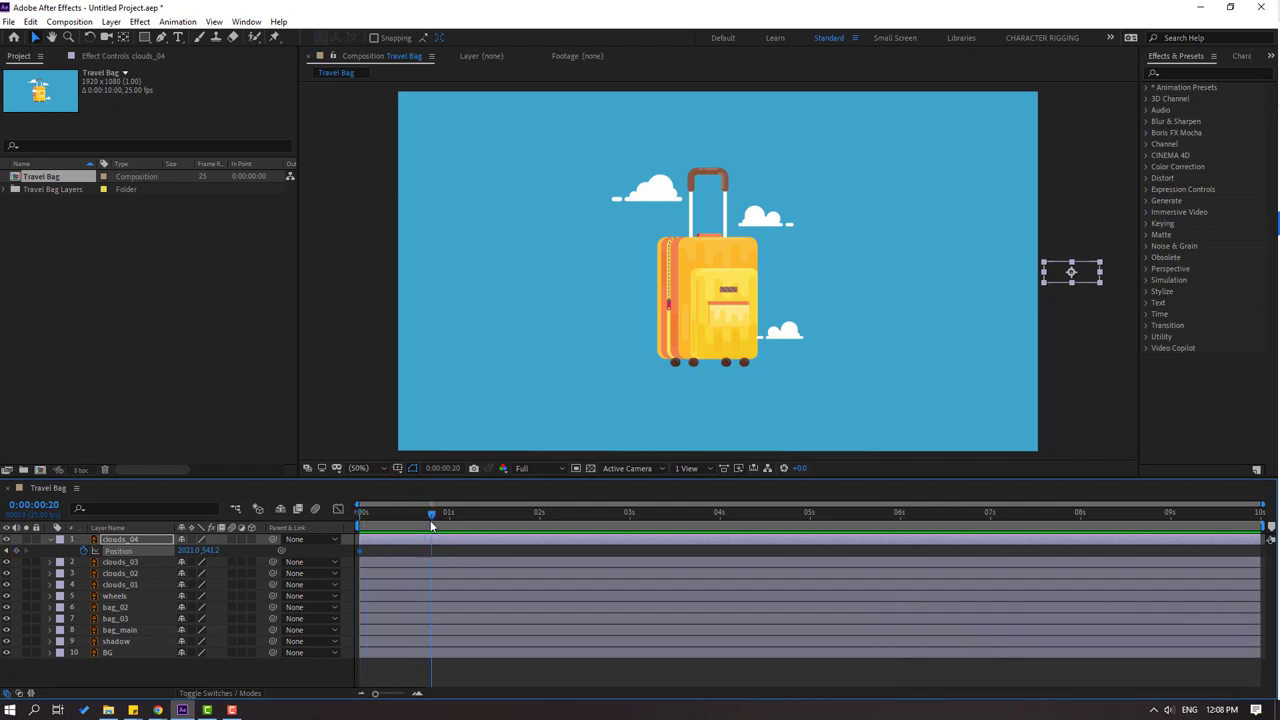
# Step: Keyframe clouds_04 past the left side of the frame at X -119, shift that end keyframe to nearly 2 s, and preview
pyautogui.moveTo(186, 553); pyautogui.dragTo(70, 553)
pyautogui.press('space')
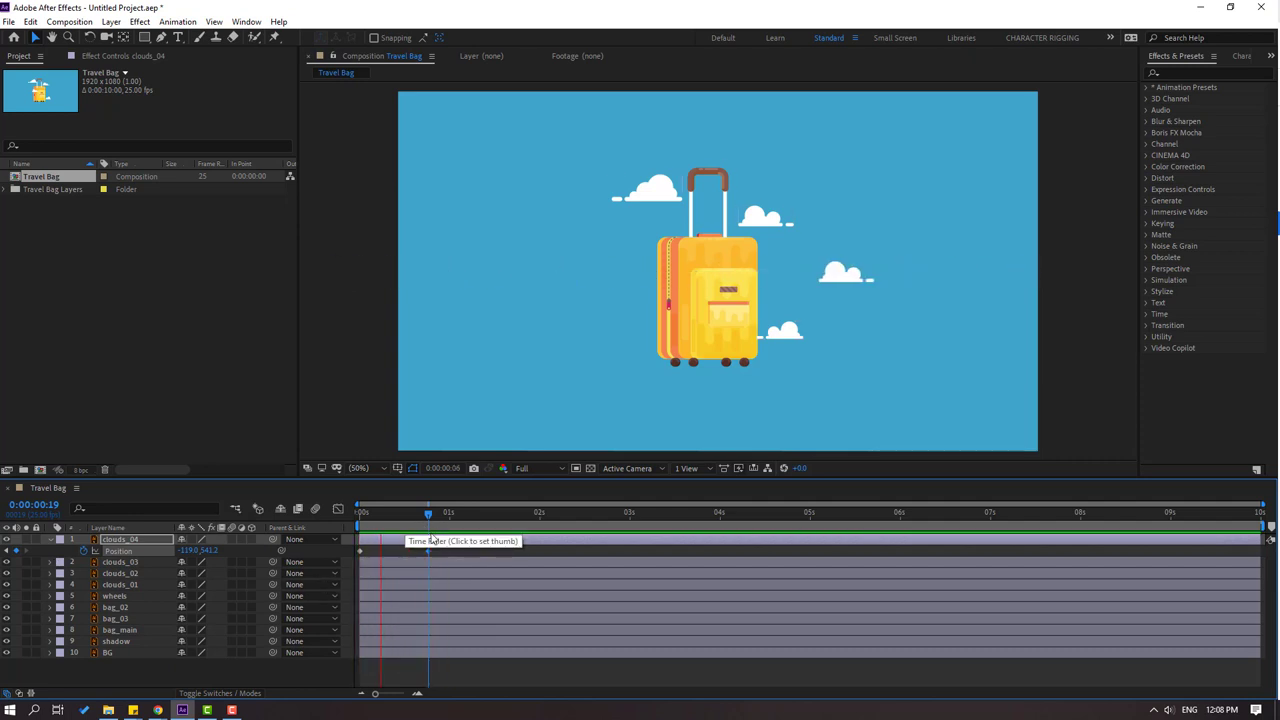
pyautogui.moveTo(427, 550); pyautogui.dragTo(524, 570)
pyautogui.press('space')
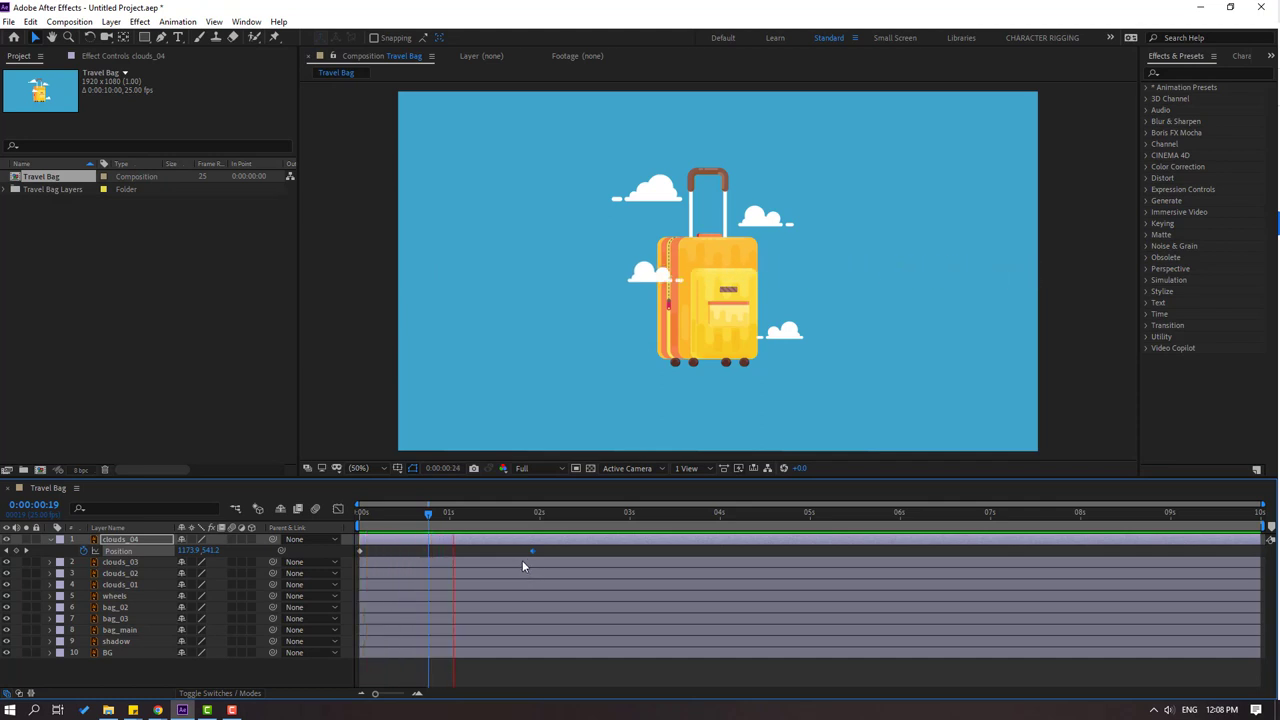
# Step: Shift clouds_03, clouds_02 and clouds_01 together off the right side of the frame and keyframe their positions at 0 s
pyautogui.moveTo(518, 515); pyautogui.dragTo(110, 625)
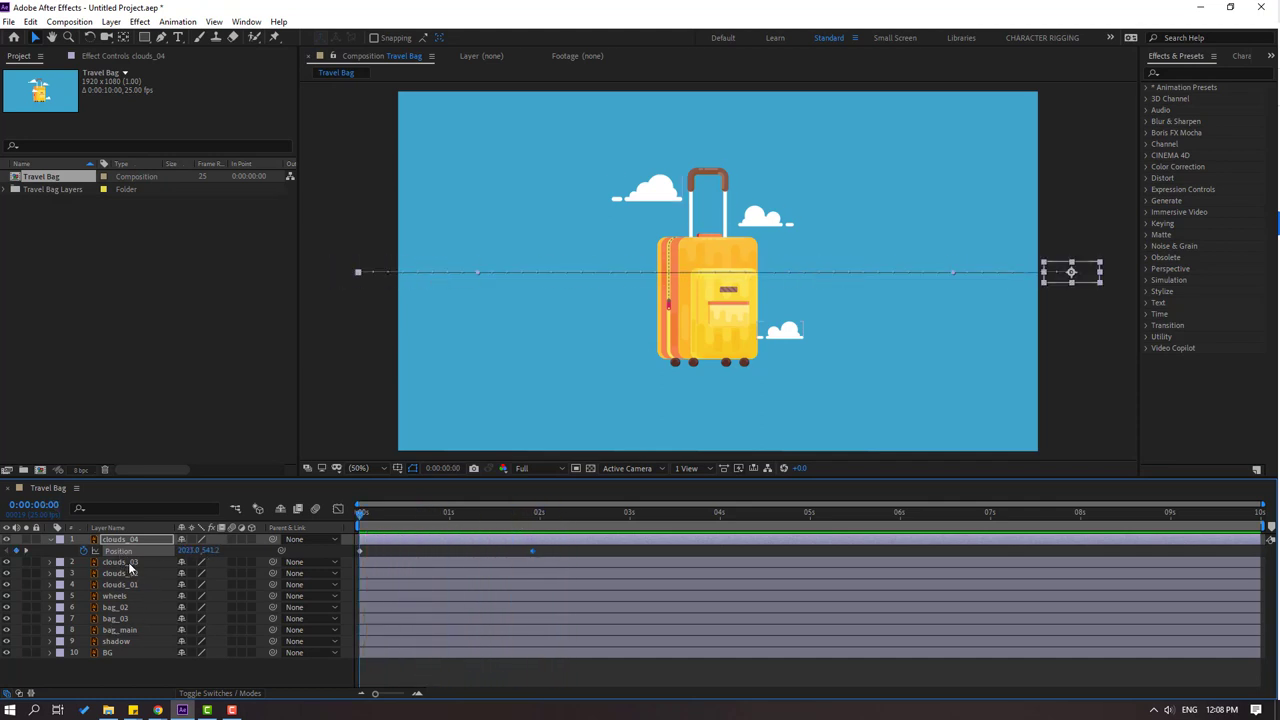
pyautogui.click(129, 562)
pyautogui.keyDown('shift'); pyautogui.click(134, 586); pyautogui.keyUp('shift')
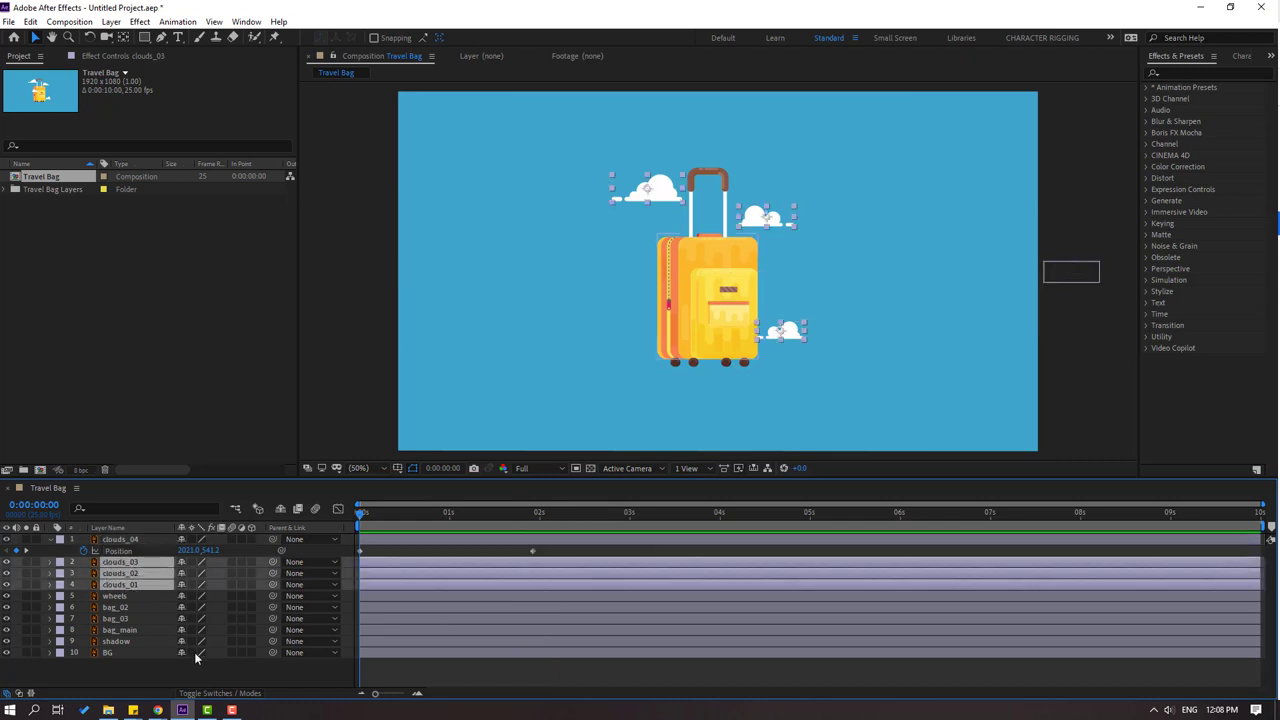
pyautogui.press('p')
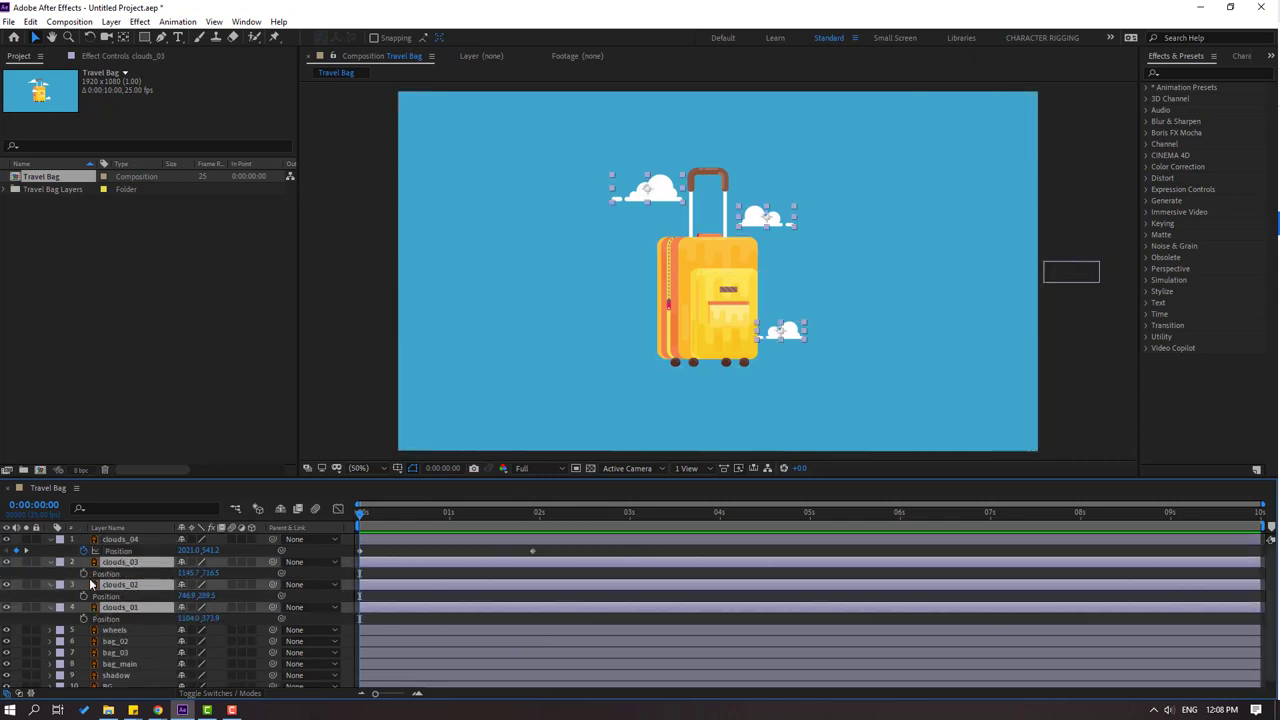
pyautogui.moveTo(190, 573); pyautogui.dragTo(1037, 565)
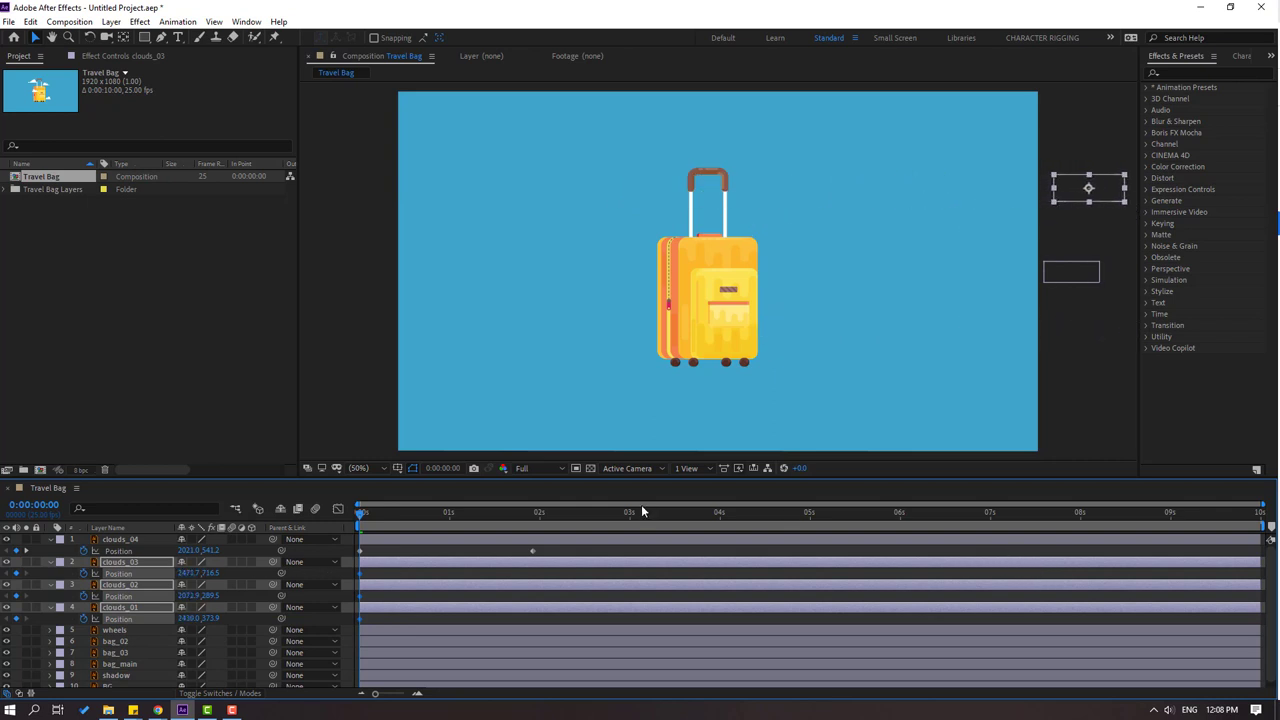
# Step: At 0:00:01:24, keyframe clouds_01 to clouds_03 toward and past the frame's left edge and align clouds_04's end keyframe to that time
pyautogui.moveTo(383, 517); pyautogui.dragTo(534, 511)
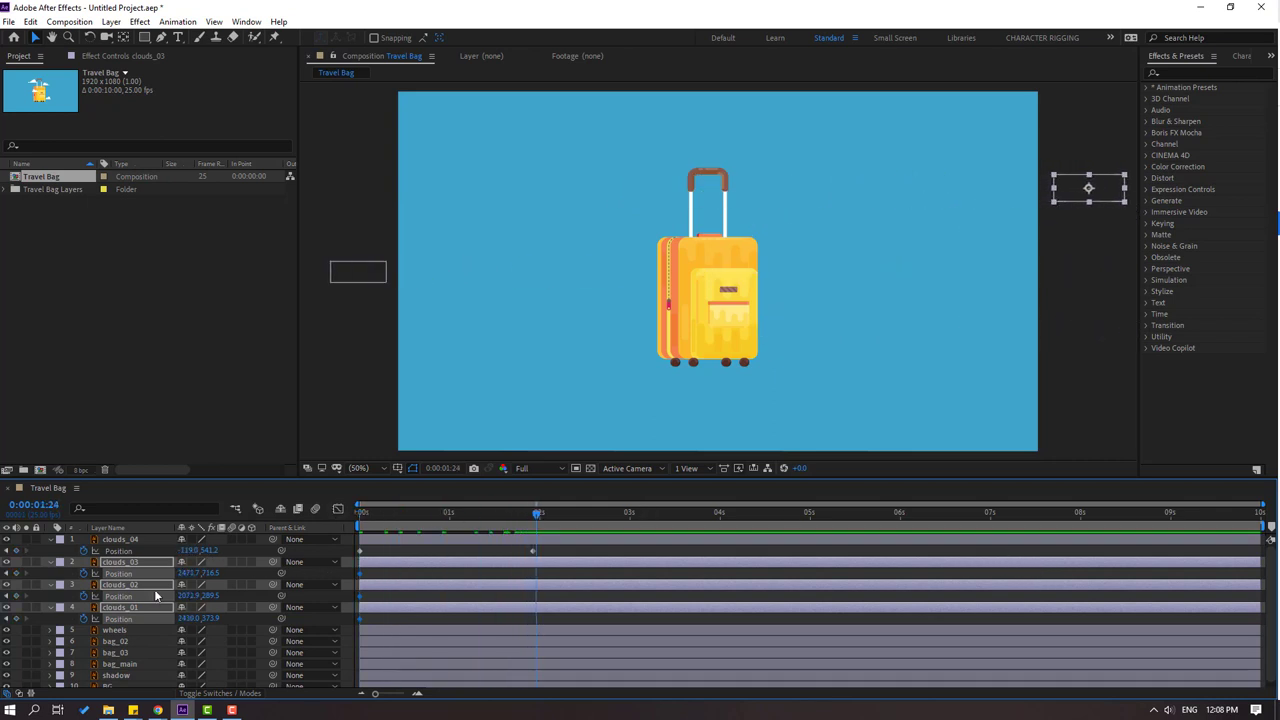
pyautogui.moveTo(183, 580); pyautogui.dragTo(5, 580)
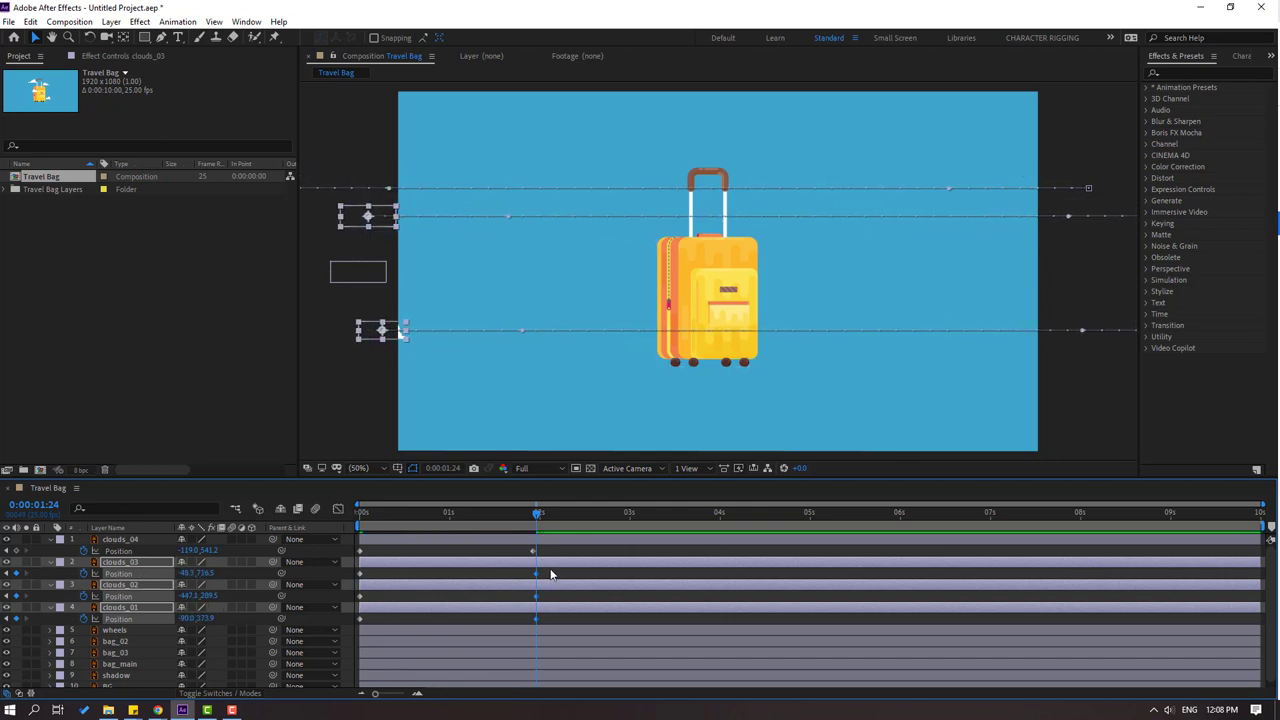
pyautogui.click(531, 555)
pyautogui.press('space')
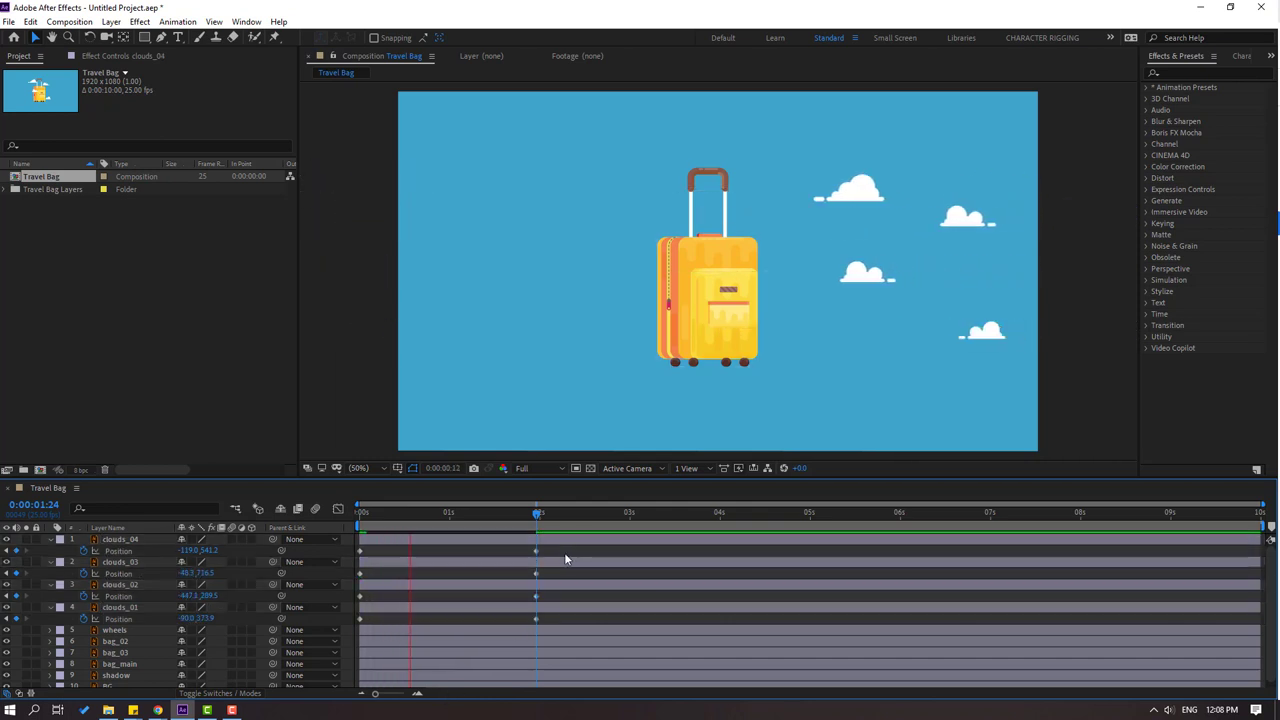
pyautogui.press('space')
# Step: Stagger the layers clouds_03, clouds_02 and clouds_01 to start at about 0.1 s, 0.5 s and 1.2 s, previewing the motion
pyautogui.click(380, 564)
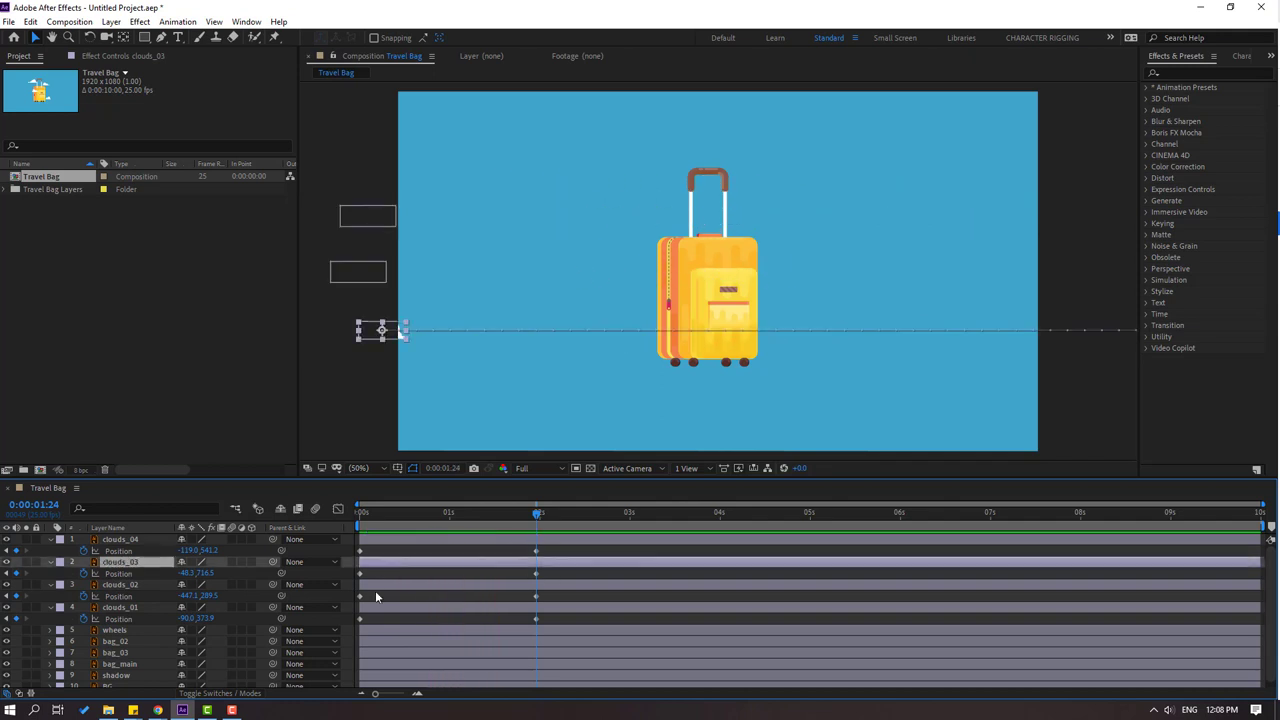
pyautogui.keyDown('shift'); pyautogui.click(376, 588); pyautogui.keyUp('shift')
pyautogui.keyDown('shift'); pyautogui.click(386, 605); pyautogui.keyUp('shift')
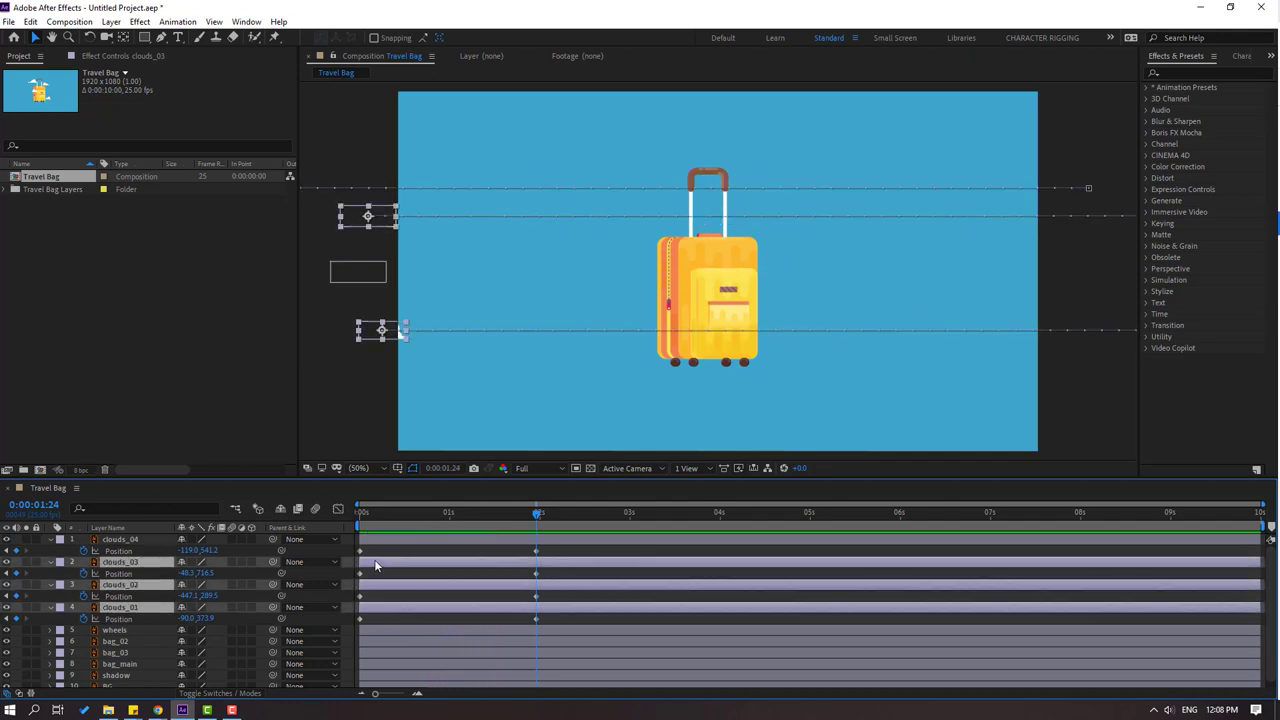
pyautogui.moveTo(383, 564); pyautogui.dragTo(436, 608)
pyautogui.click(397, 573)
pyautogui.click(391, 607)
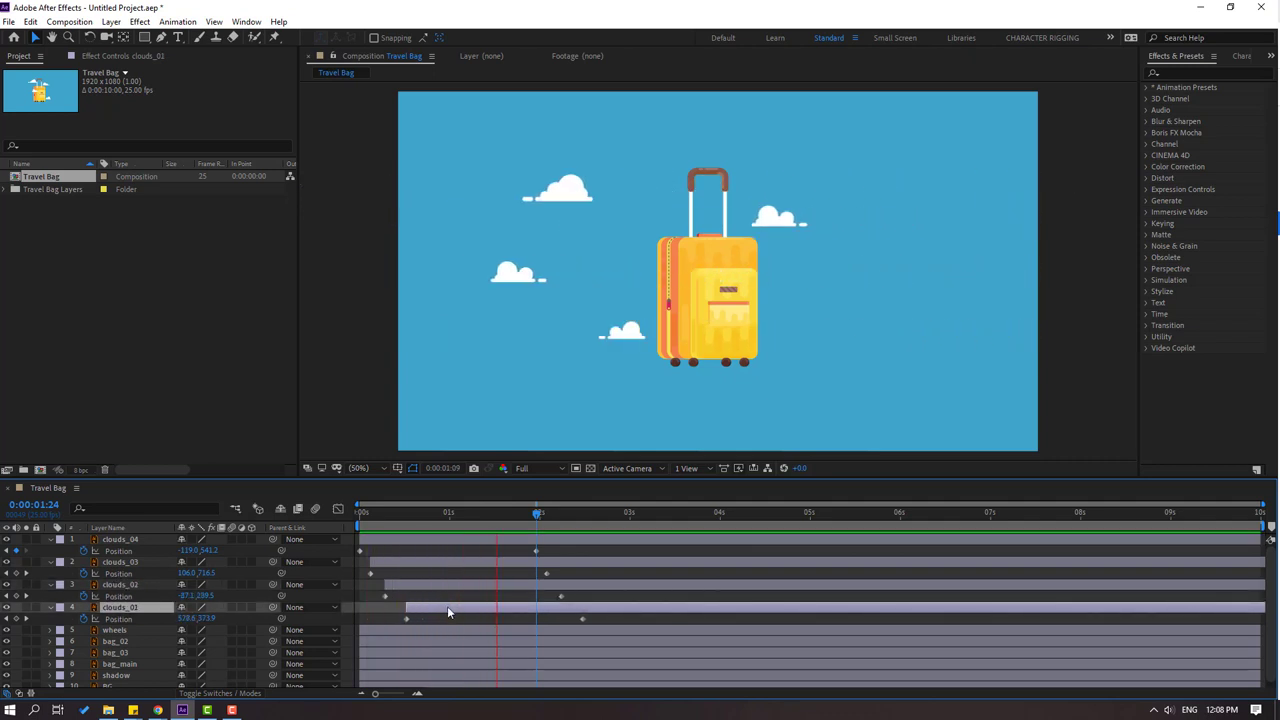
pyautogui.press('space')
pyautogui.moveTo(430, 606); pyautogui.dragTo(499, 609)
pyautogui.moveTo(427, 584); pyautogui.dragTo(431, 585)
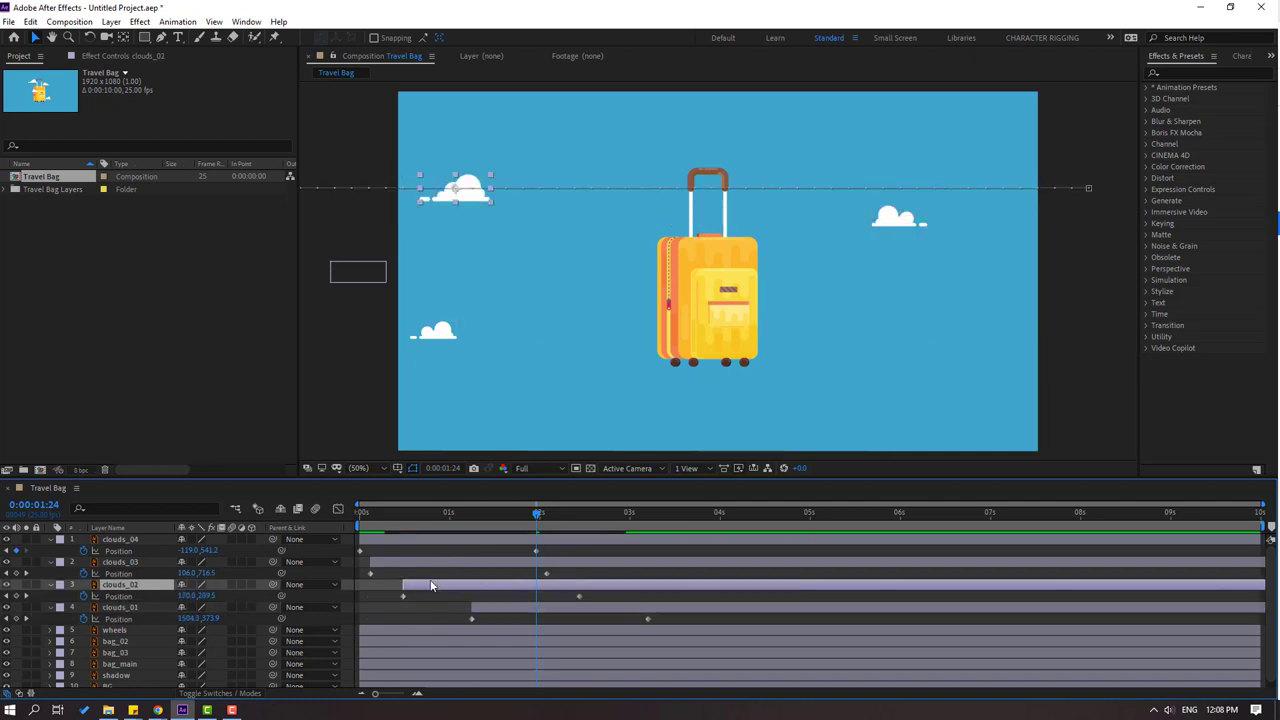
pyautogui.press('space')
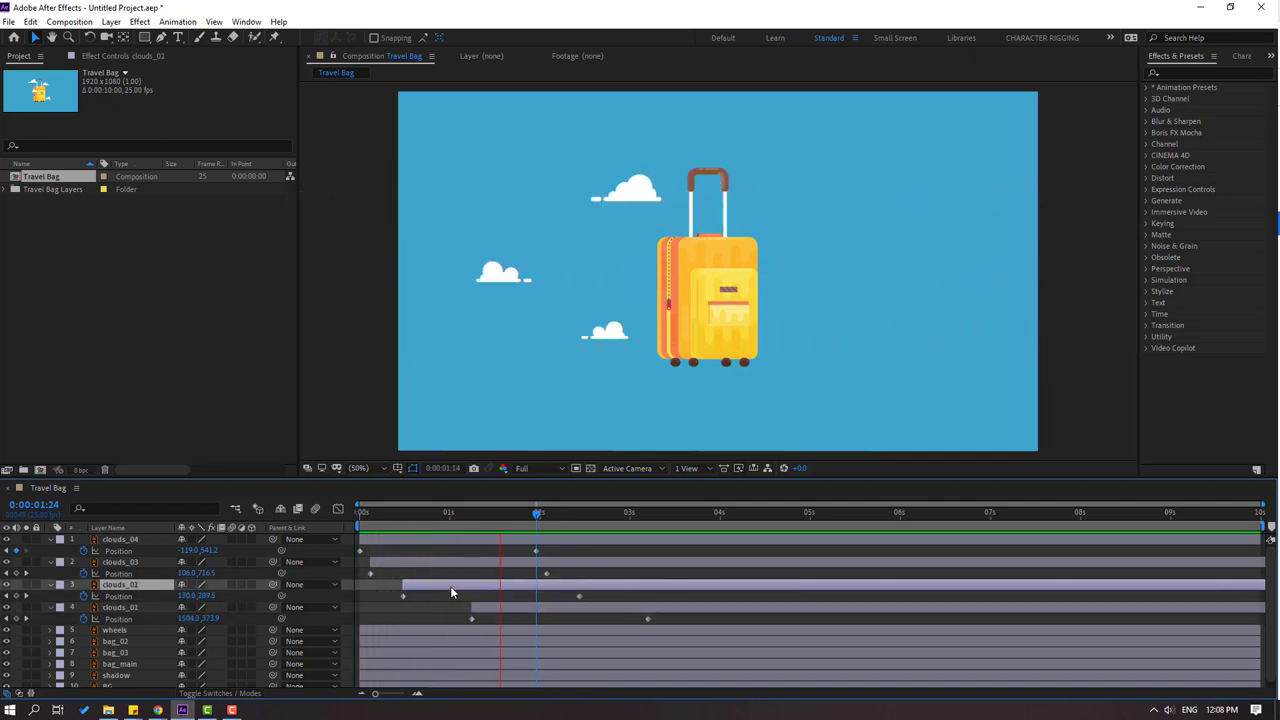
pyautogui.press('space')
pyautogui.press('space')
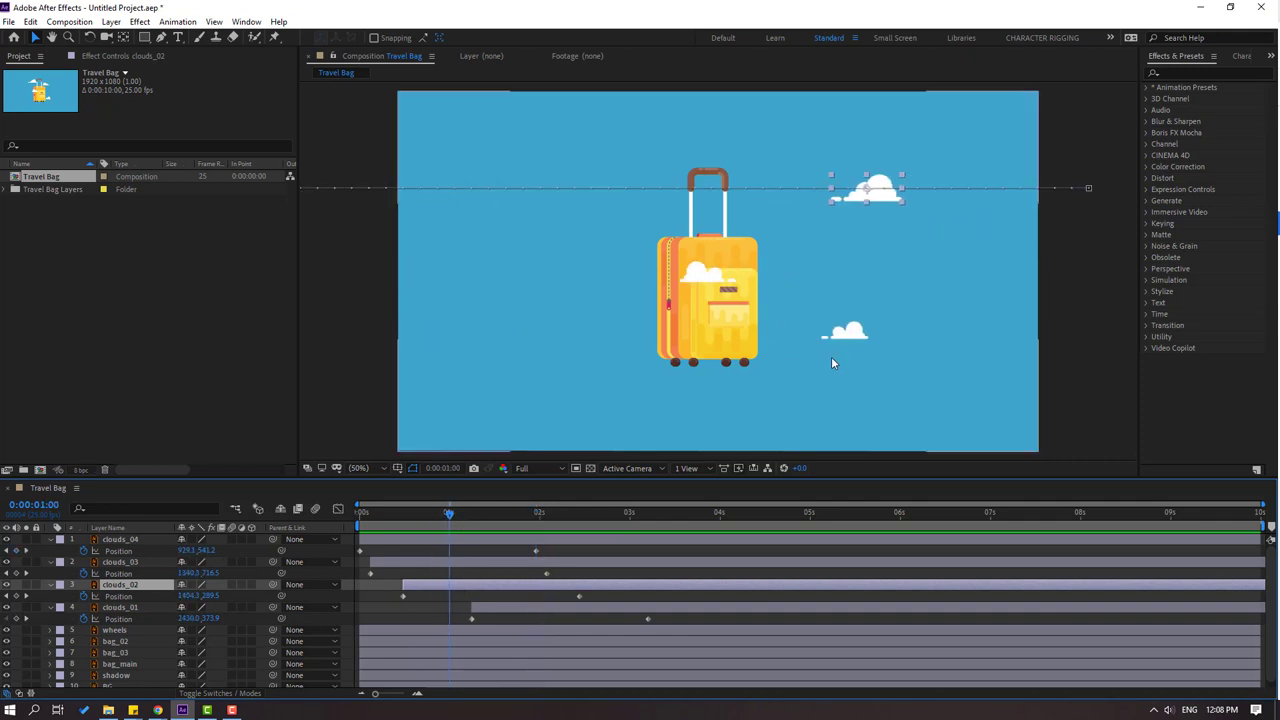
# Step: Delay the clouds_03 layer to start at about 1.6 s and preview the animation
pyautogui.click(831, 345)
pyautogui.moveTo(440, 562); pyautogui.dragTo(586, 564)
pyautogui.press('space')
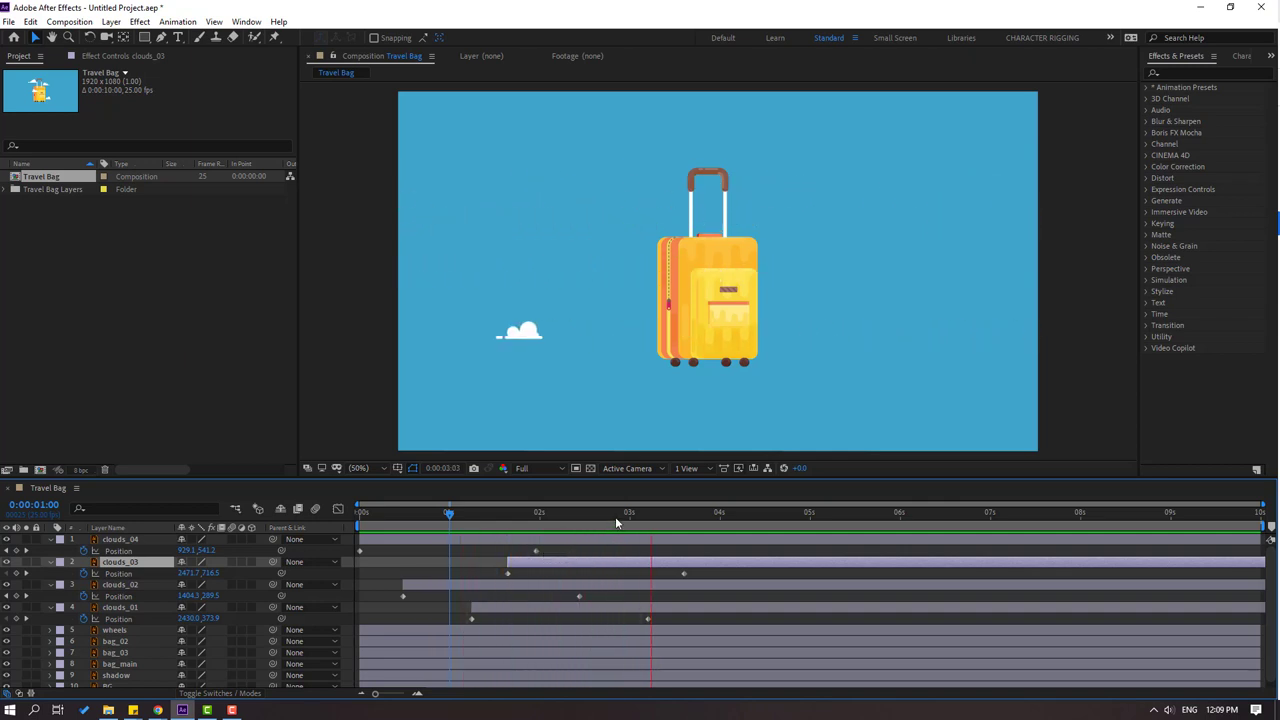
# Step: Split all four cloud layers at 0:00:03:17 and remove the pieces after the split
pyautogui.moveTo(564, 512); pyautogui.dragTo(688, 520)
pyautogui.click(116, 607)
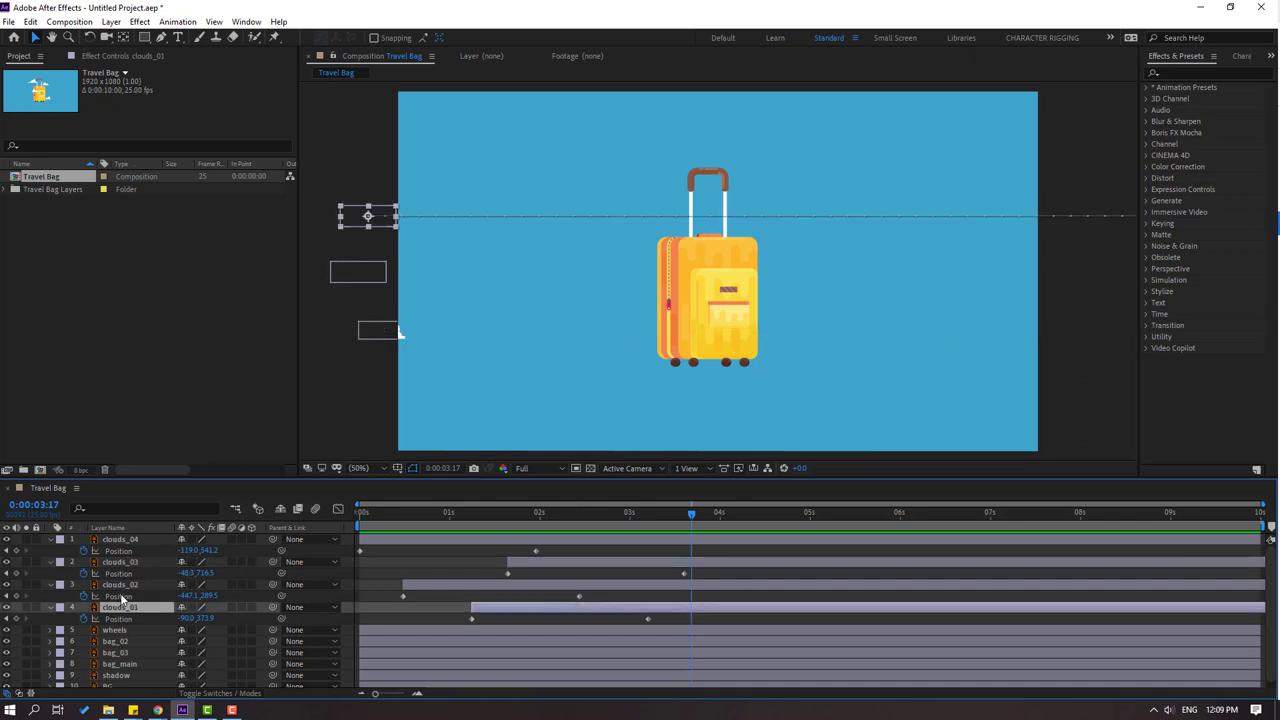
pyautogui.keyDown('ctrl'); pyautogui.click(122, 585); pyautogui.keyUp('ctrl')
pyautogui.keyDown('ctrl'); pyautogui.click(124, 562); pyautogui.keyUp('ctrl')
pyautogui.keyDown('ctrl'); pyautogui.click(127, 540); pyautogui.keyUp('ctrl')
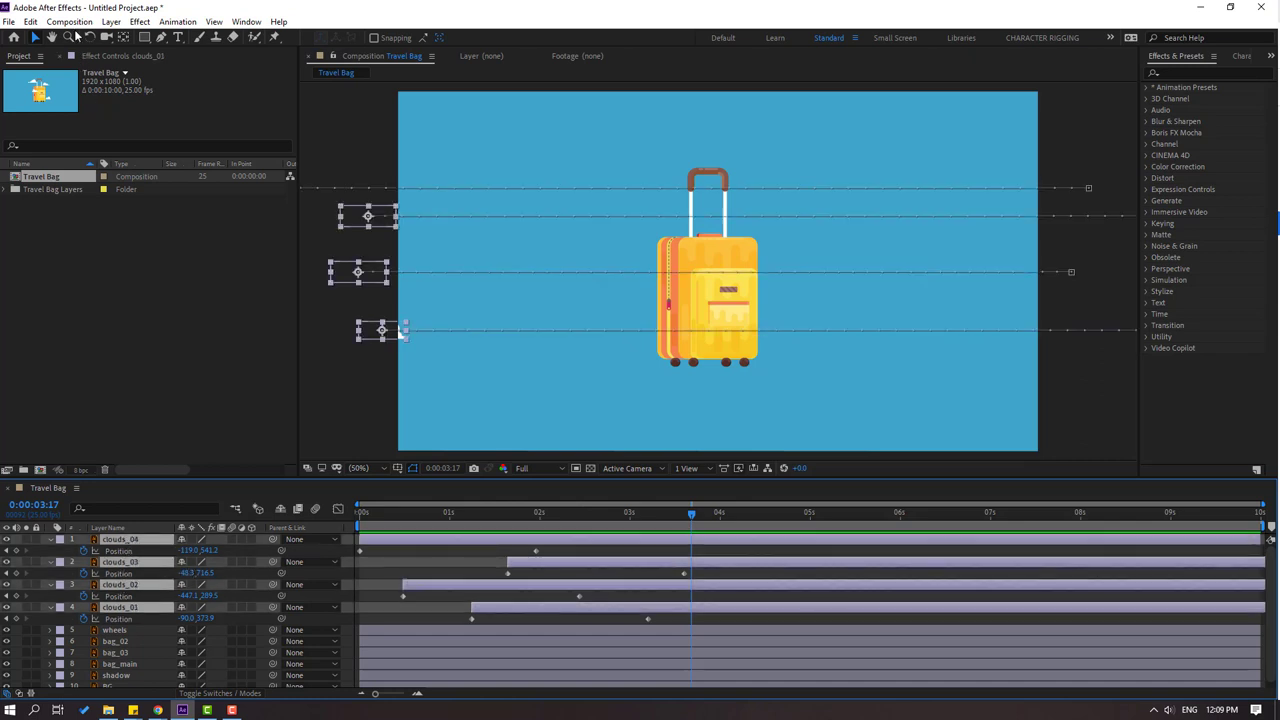
pyautogui.click(31, 22)
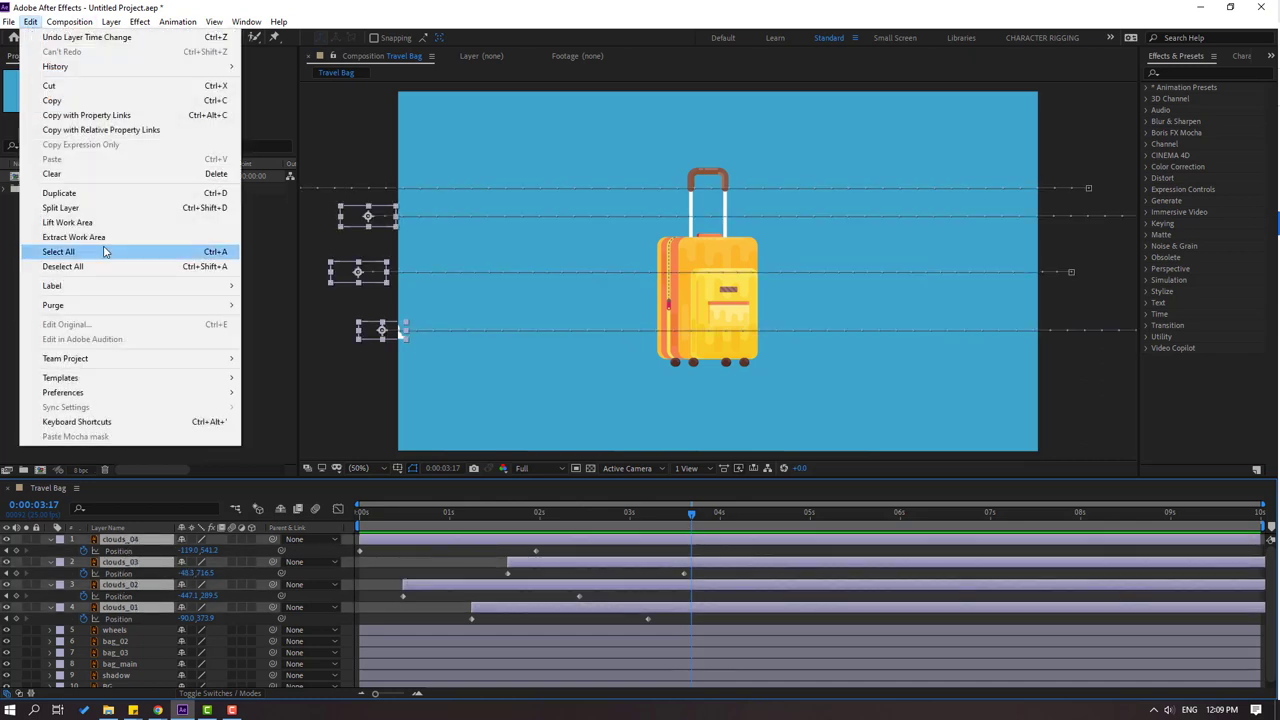
pyautogui.click(60, 207)
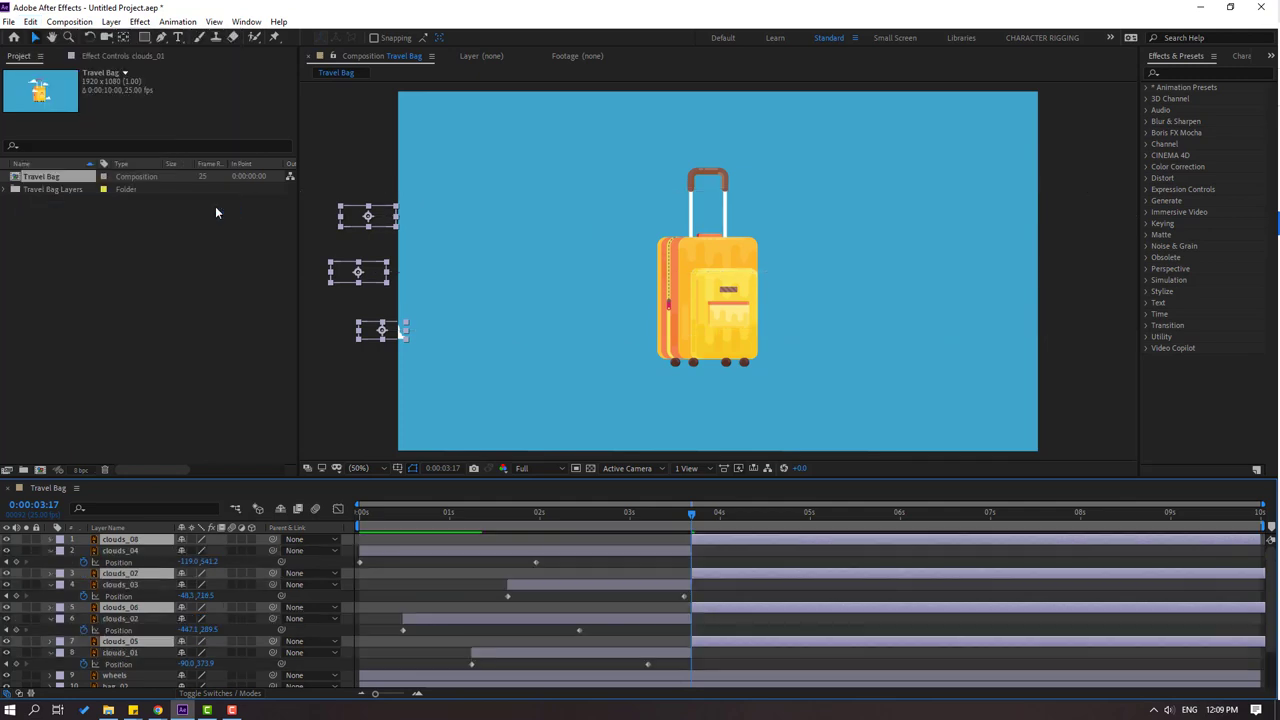
pyautogui.click(214, 212)
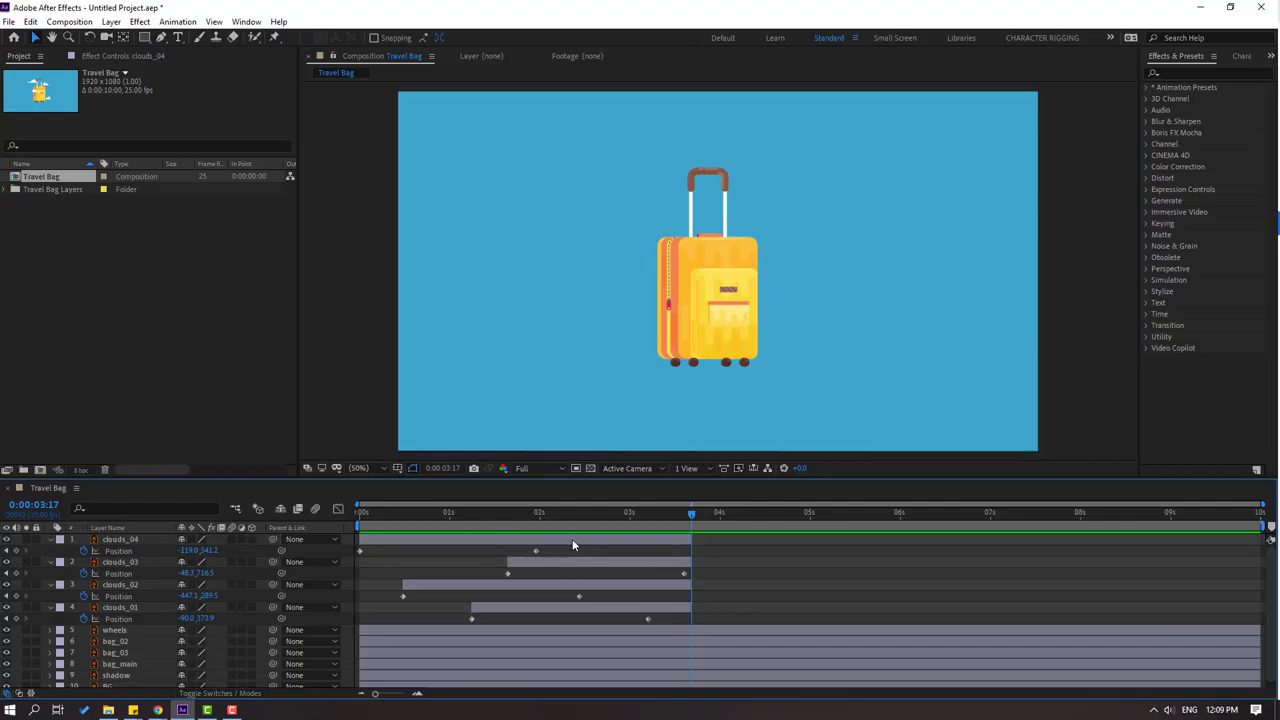
# Step: Collapse the properties of the four cloud layers, return to 0 s, and deselect everything
pyautogui.click(572, 539)
pyautogui.keyDown('shift'); pyautogui.click(571, 566); pyautogui.keyUp('shift')
pyautogui.keyDown('shift'); pyautogui.click(559, 588); pyautogui.keyUp('shift')
pyautogui.keyDown('shift'); pyautogui.click(564, 612); pyautogui.keyUp('shift')
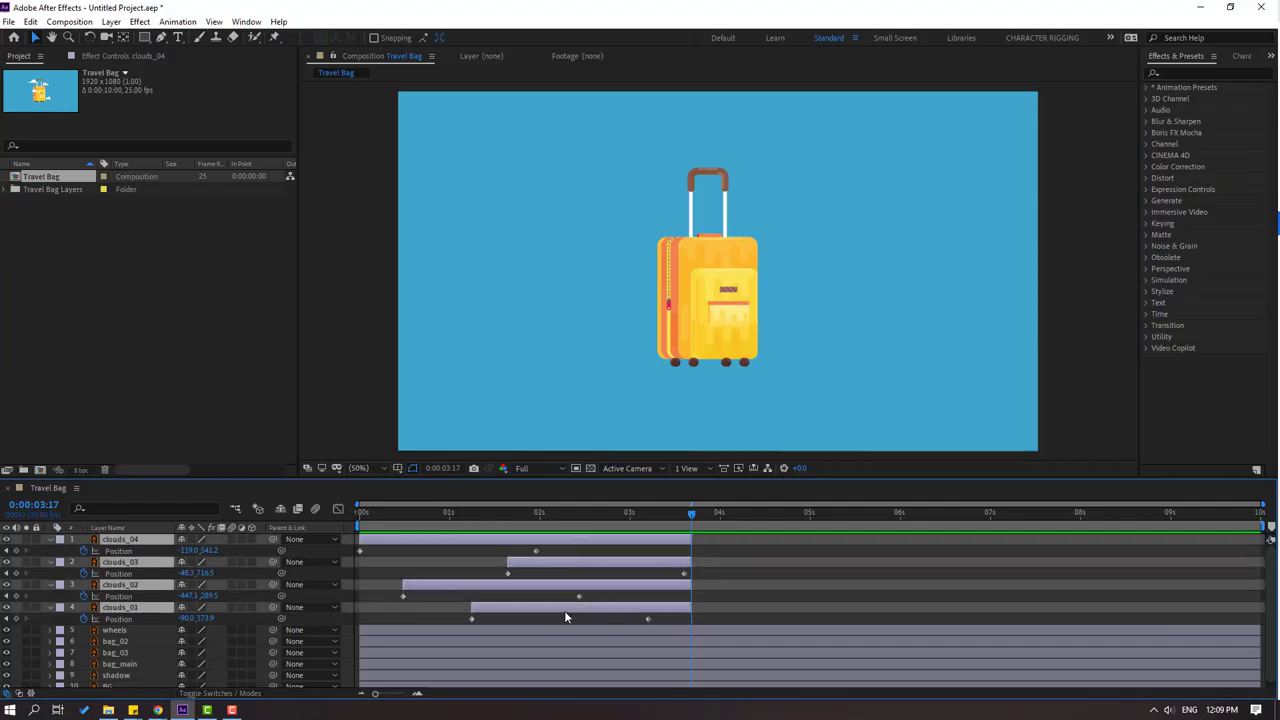
pyautogui.click(49, 540)
pyautogui.press('Home')
pyautogui.press('F2')
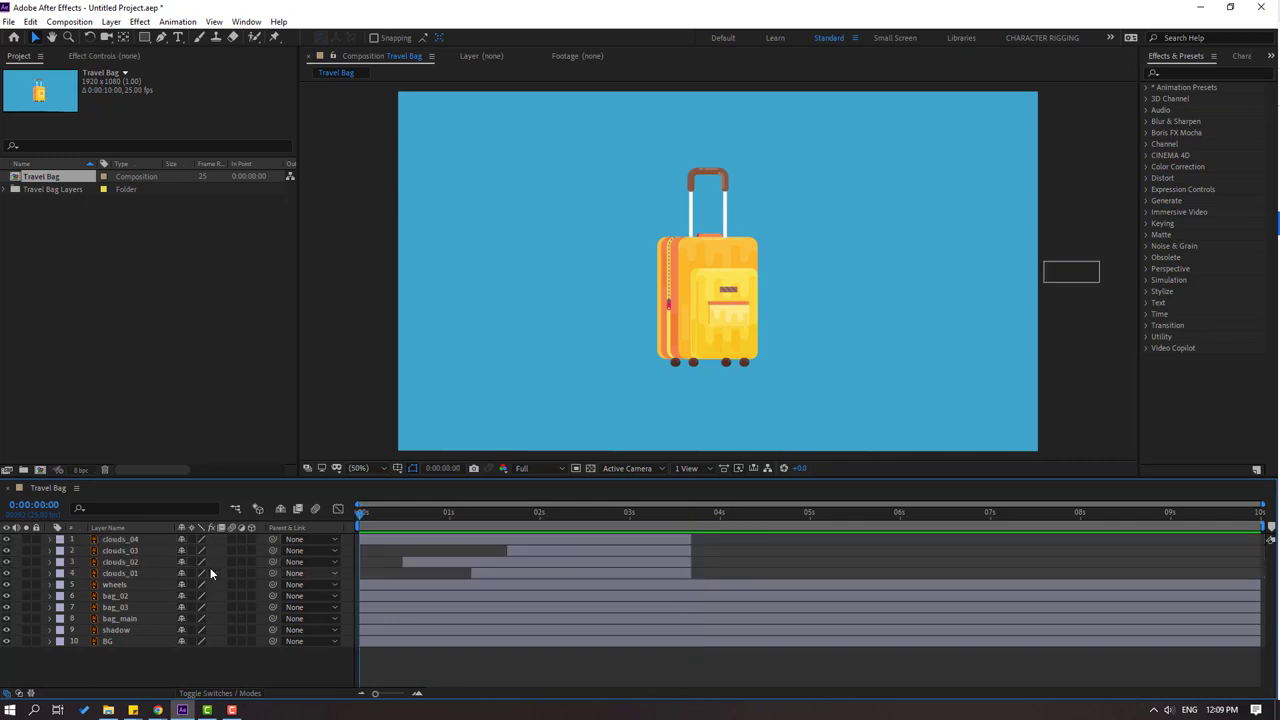
# Step: Pre-compose clouds_03, clouds_02 and clouds_01 as CLOUDS_BACK with duration adjusted to the layers, and return to the Travel Bag composition
pyautogui.click(134, 551)
pyautogui.keyDown('shift'); pyautogui.click(145, 563); pyautogui.keyUp('shift')
pyautogui.keyDown('shift'); pyautogui.click(134, 574); pyautogui.keyUp('shift')
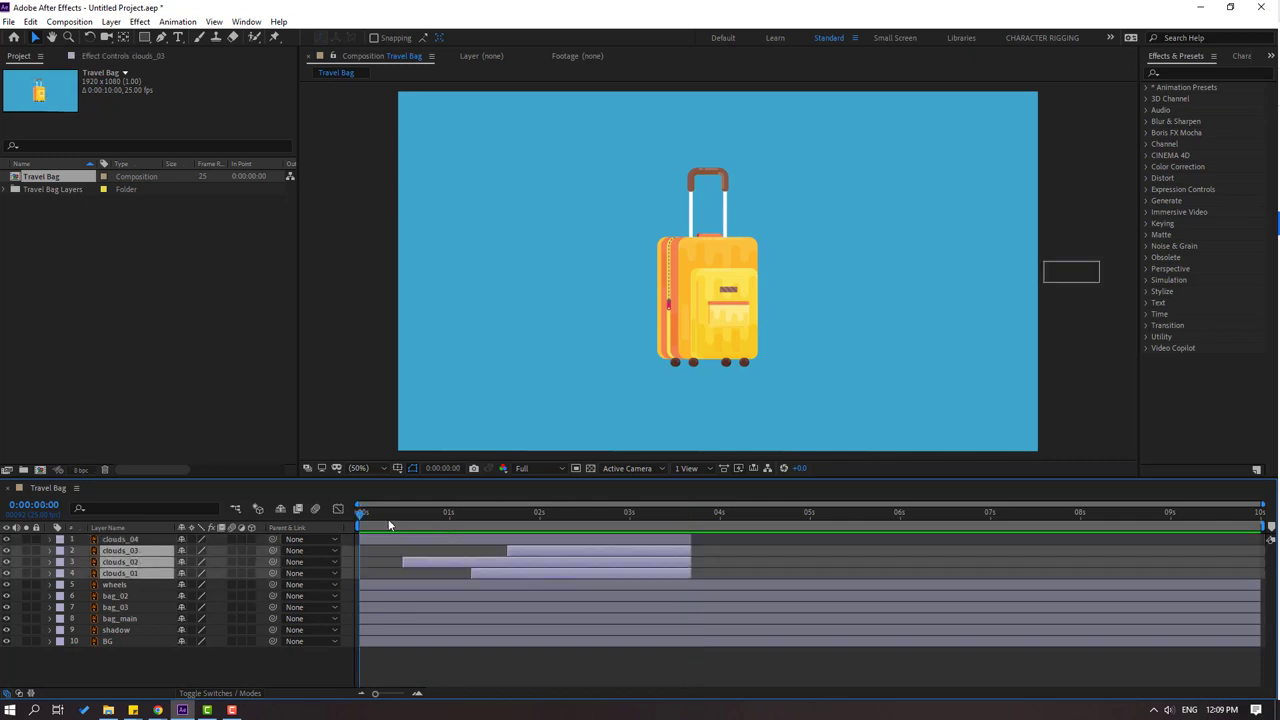
pyautogui.moveTo(390, 525); pyautogui.dragTo(446, 526)
pyautogui.rightClick(122, 573)
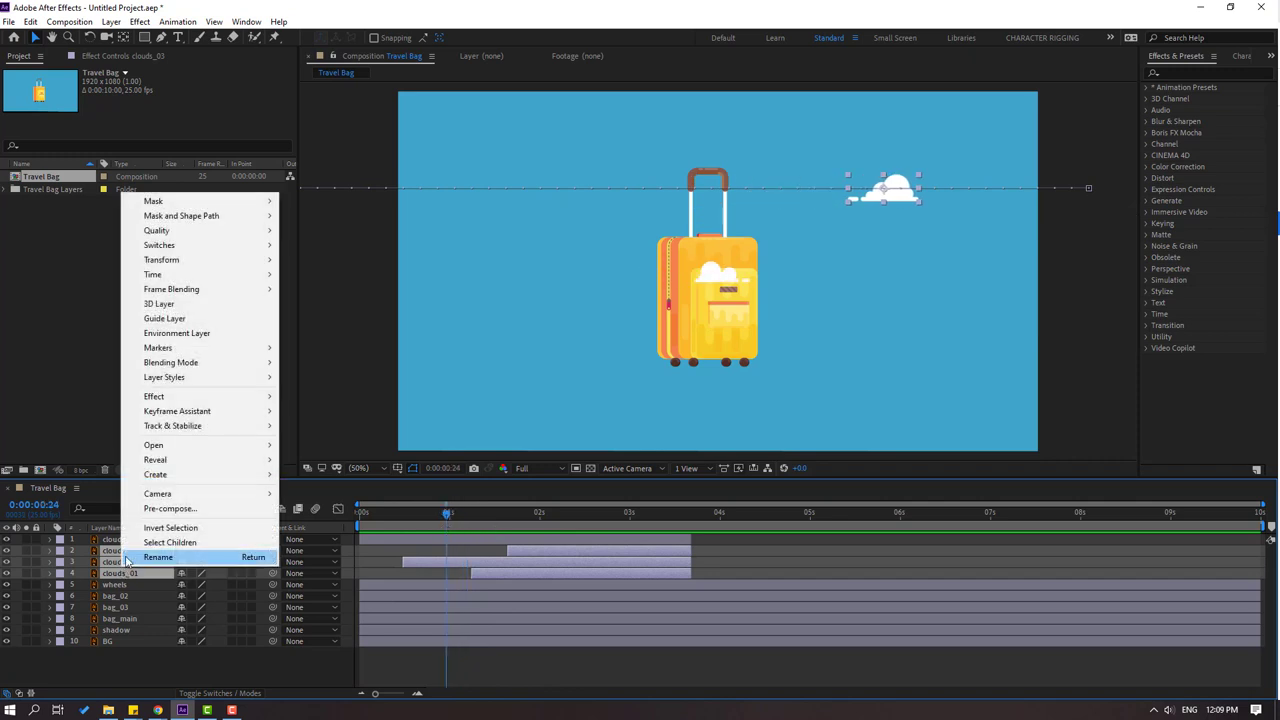
pyautogui.click(154, 508)
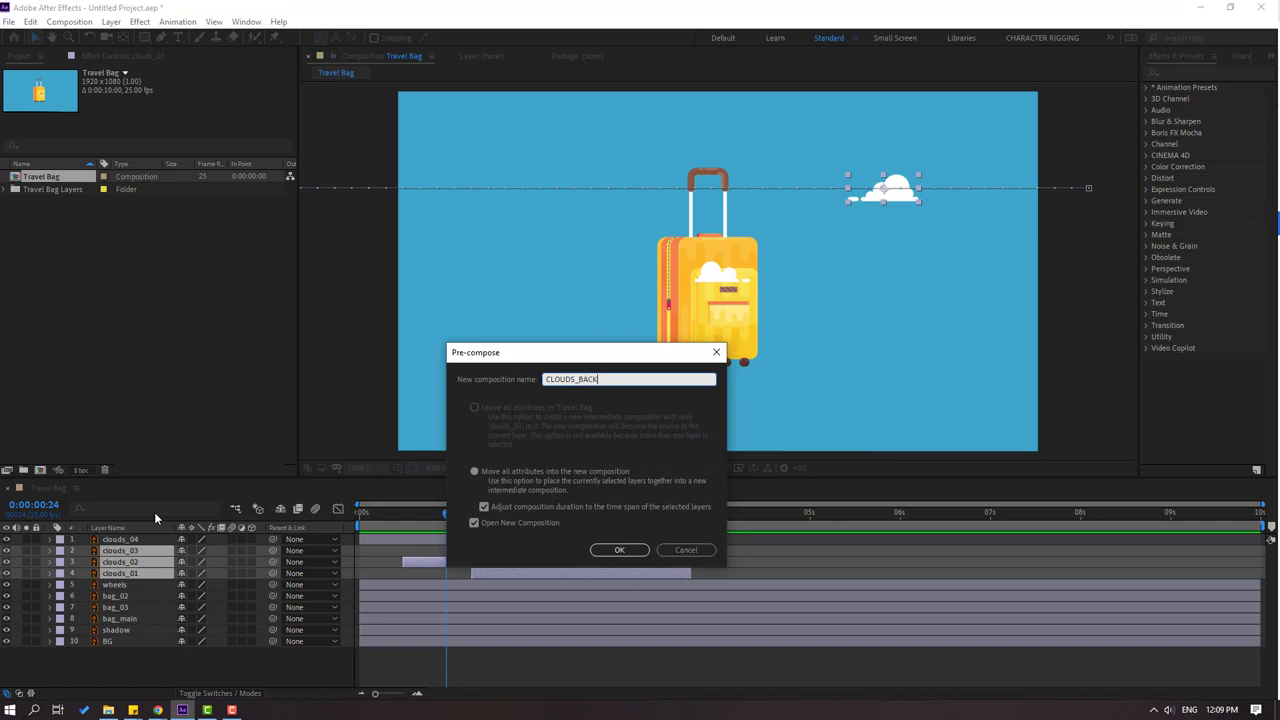
pyautogui.click(620, 550)
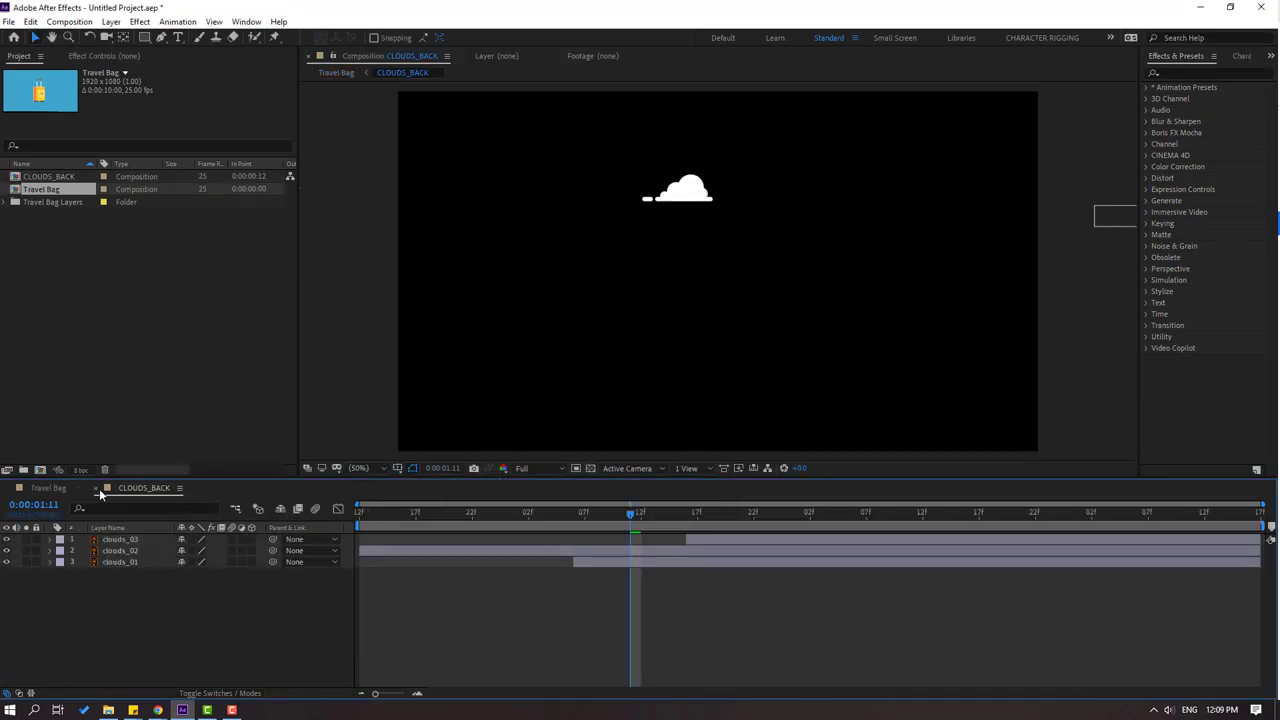
pyautogui.click(96, 488)
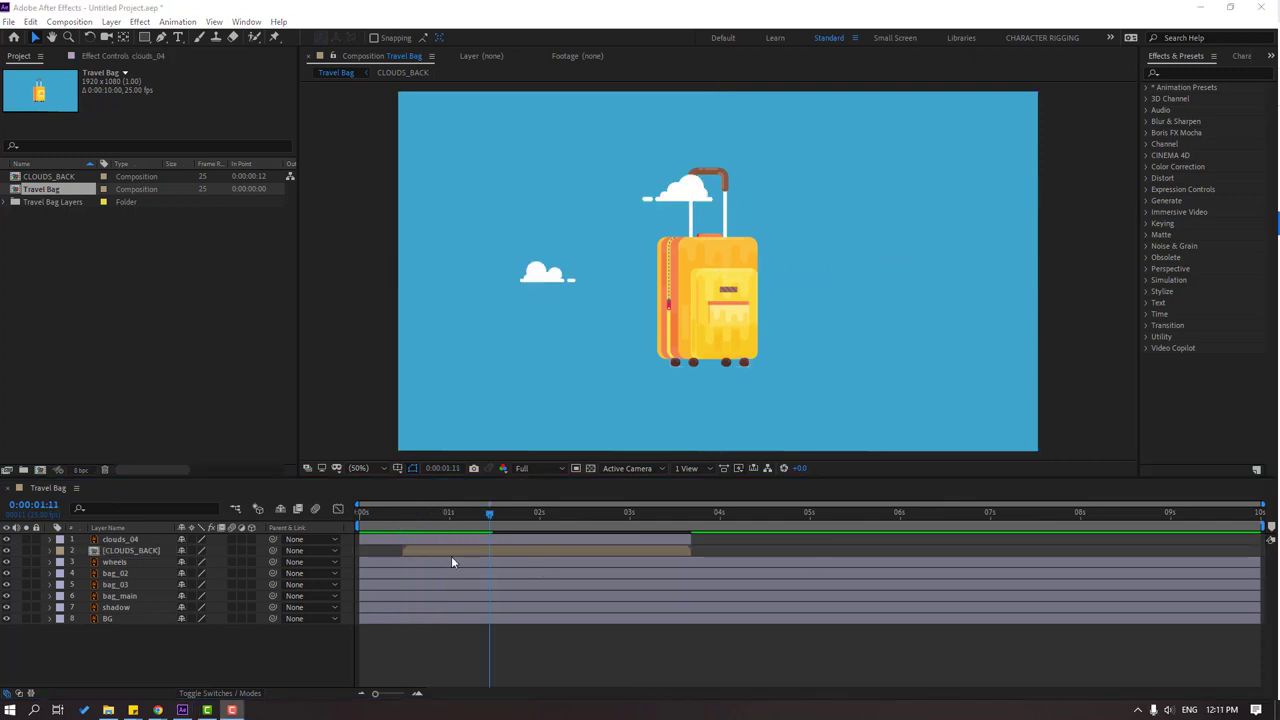
# Step: Show the clouds_04 layer's Position keyframes and trim the layer's end to its last keyframe at 0:00:01:24
pyautogui.moveTo(458, 518)
pyautogui.mouseDown()
pyautogui.moveTo(495, 516)
pyautogui.moveTo(474, 516)
pyautogui.mouseUp()
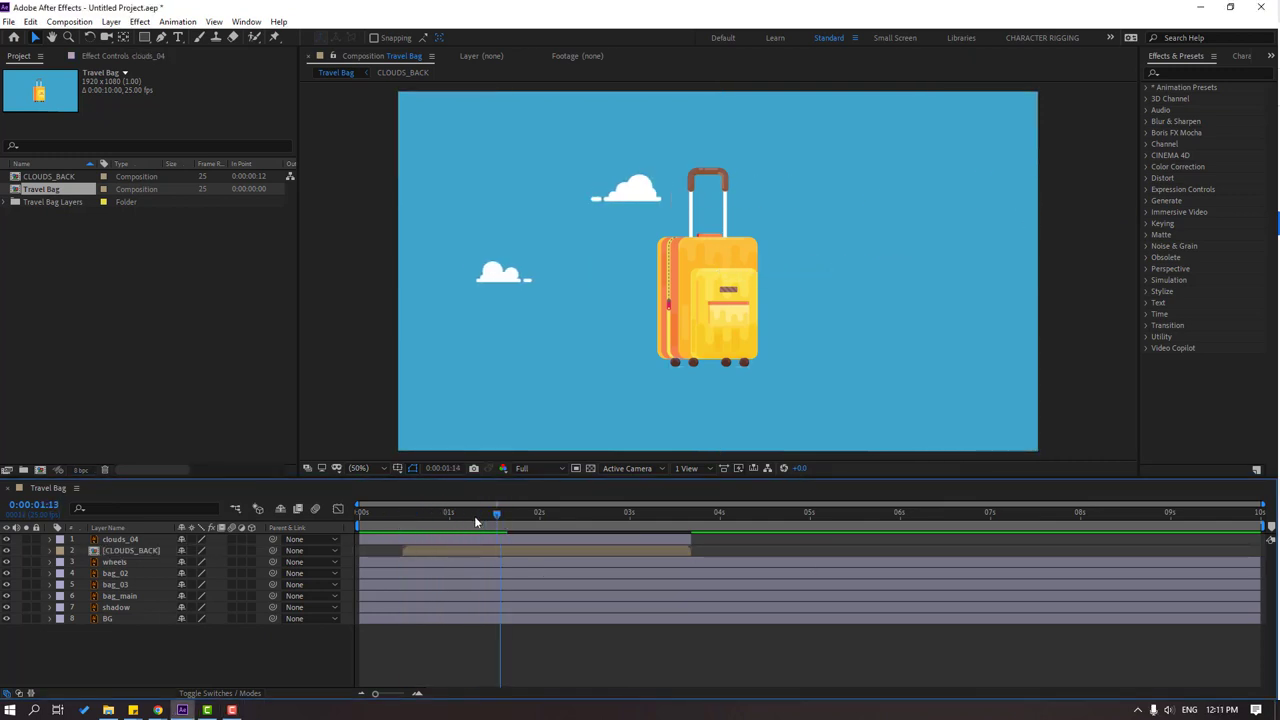
pyautogui.click(125, 541)
pyautogui.press('p')
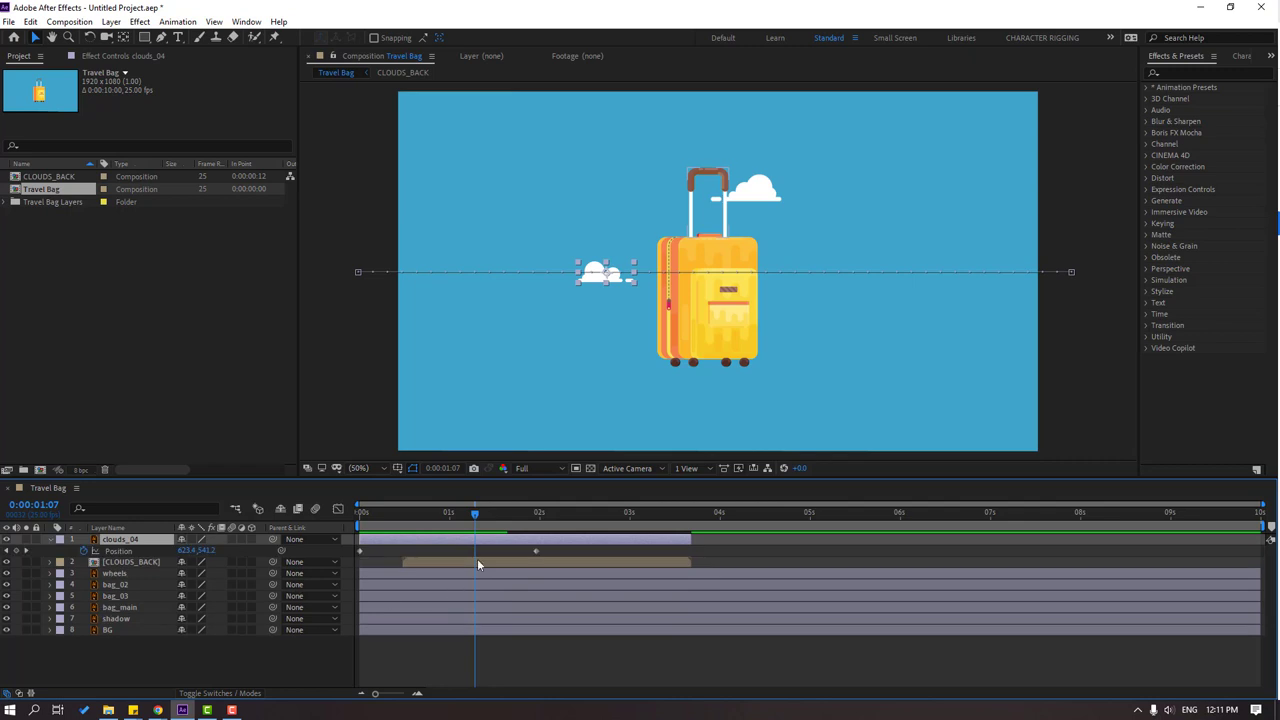
pyautogui.moveTo(477, 514); pyautogui.dragTo(536, 512)
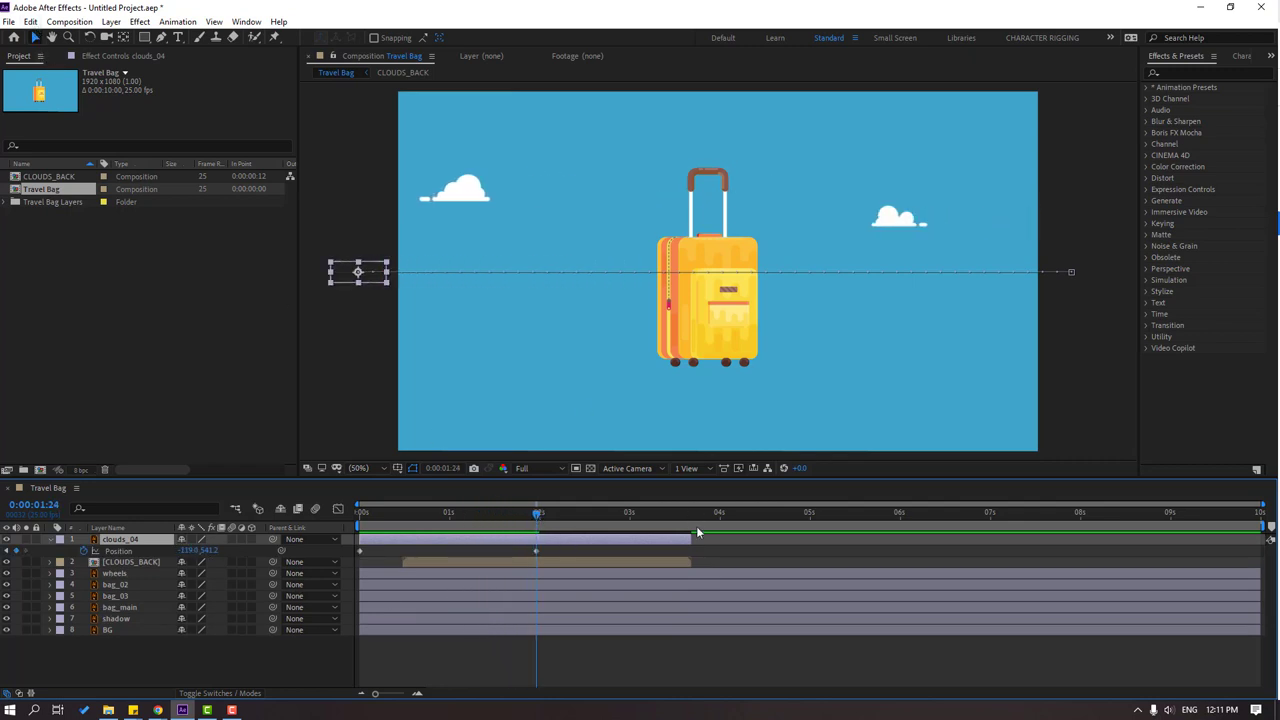
pyautogui.moveTo(690, 539); pyautogui.dragTo(537, 540)
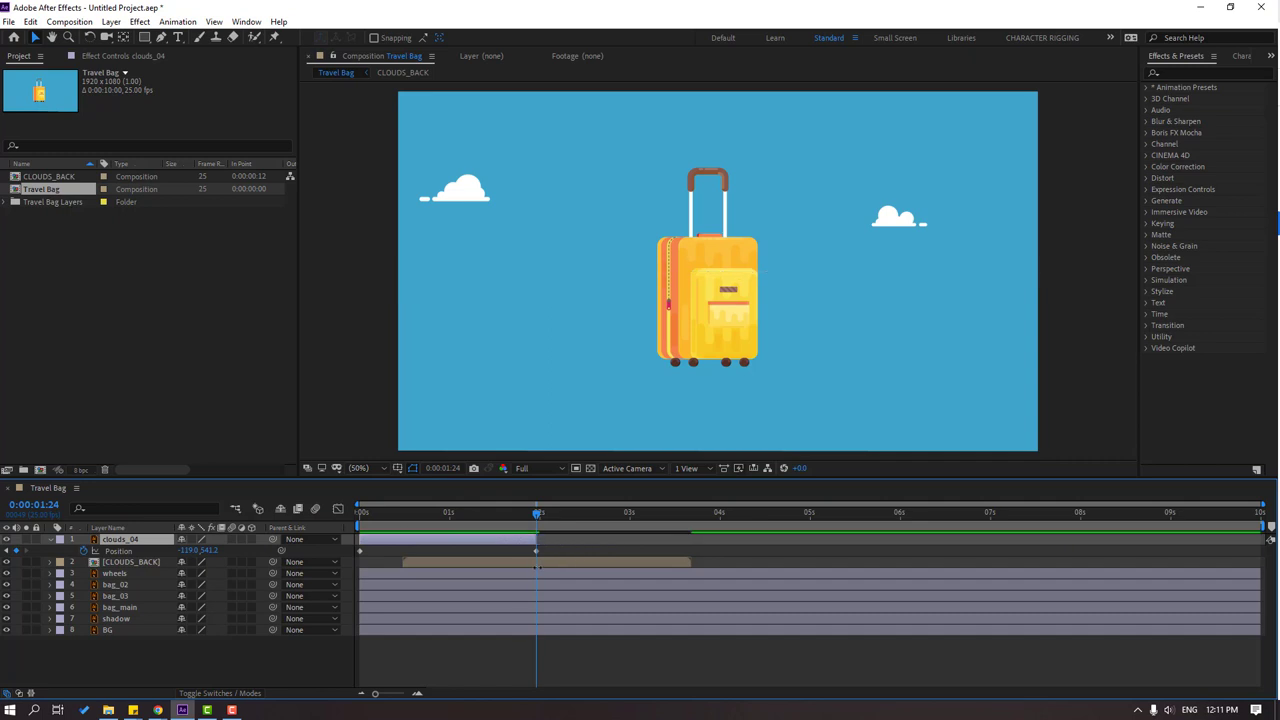
# Step: Duplicate clouds_04 three times, stagger the copies to start at about 1.8, 3.3 and 5.0 s, and preview the result
pyautogui.hotkey('ctrl', 'd')
pyautogui.moveTo(391, 540); pyautogui.dragTo(831, 538)
pyautogui.hotkey('ctrl', 'd')
pyautogui.hotkey('ctrl', 'd')
pyautogui.press('space')
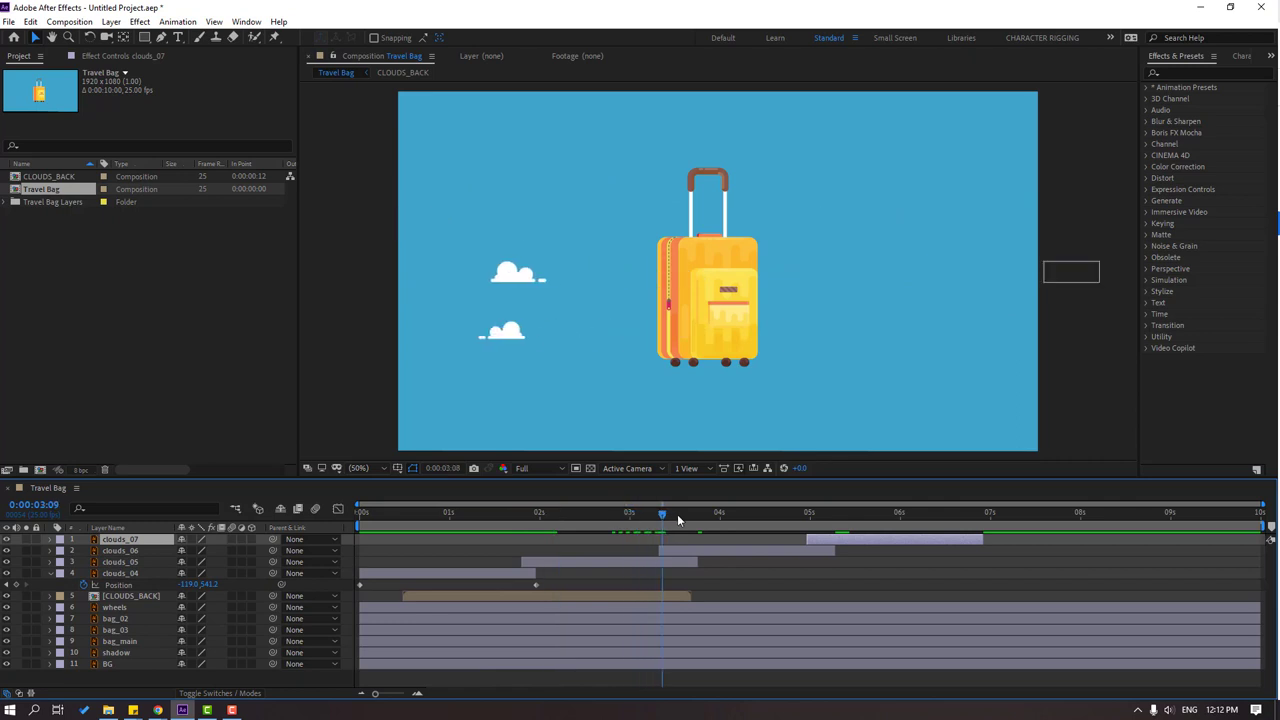
pyautogui.click(884, 514)
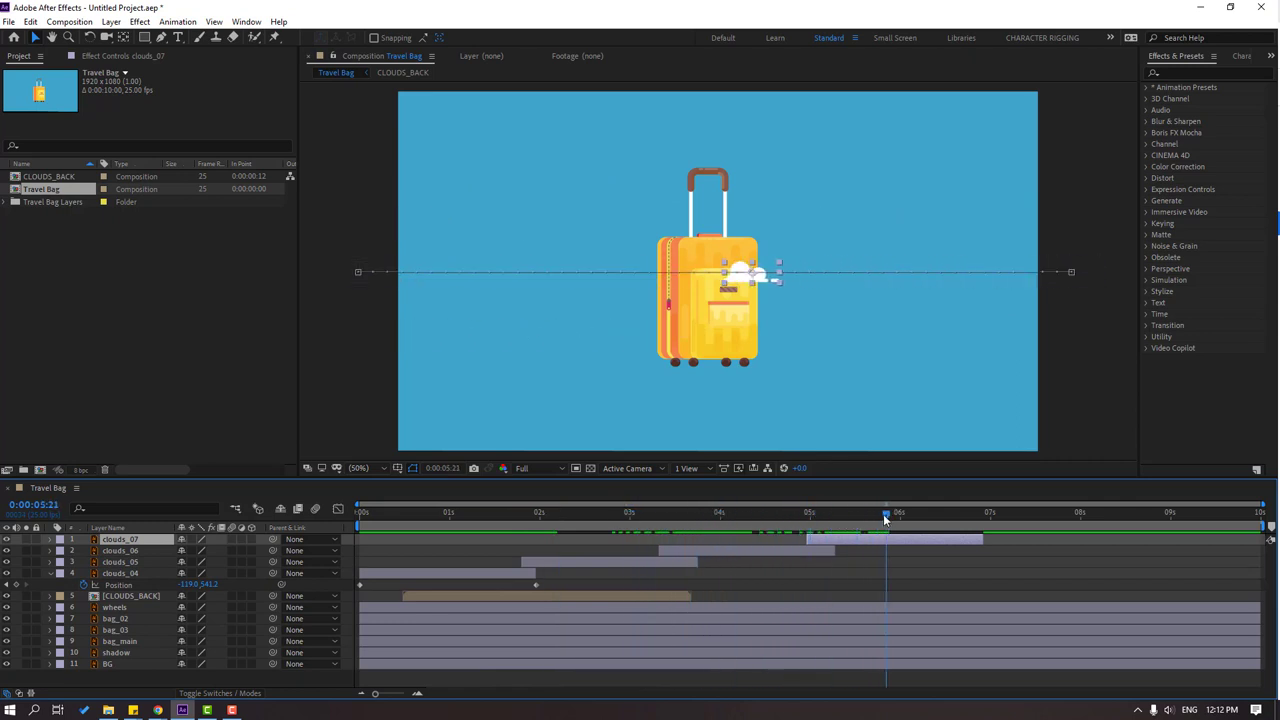
# Step: Add three more copies of the cloud layer, clouds_08 to clouds_10, starting at about 6.4, 7.9 and 9.4 s
pyautogui.hotkey('ctrl', 'd')
pyautogui.moveTo(826, 540); pyautogui.dragTo(1230, 546)
pyautogui.hotkey('ctrl', 'd')
pyautogui.hotkey('ctrl', 'd')
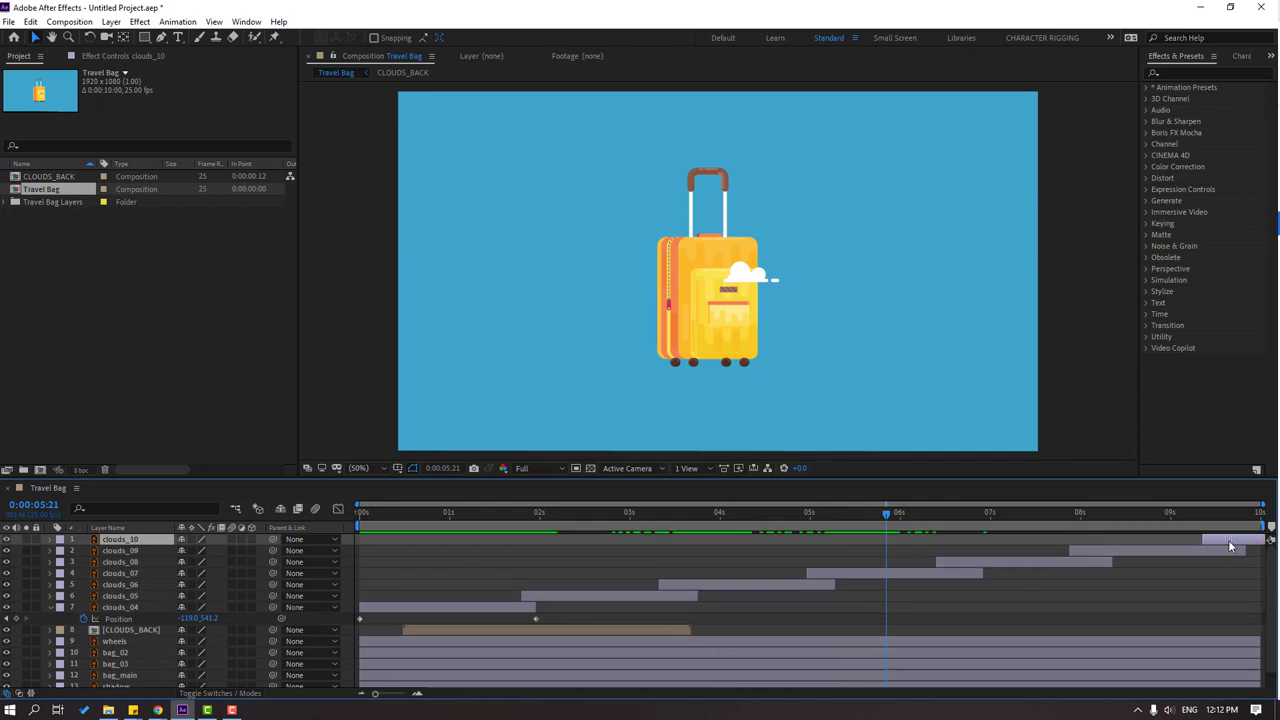
# Step: Pre-compose clouds_04 through clouds_10 as CLOUDS_MAIN with duration adjusted to the layers, and return to the Travel Bag composition
pyautogui.click(120, 607)
pyautogui.keyDown('shift'); pyautogui.click(120, 540); pyautogui.keyUp('shift')
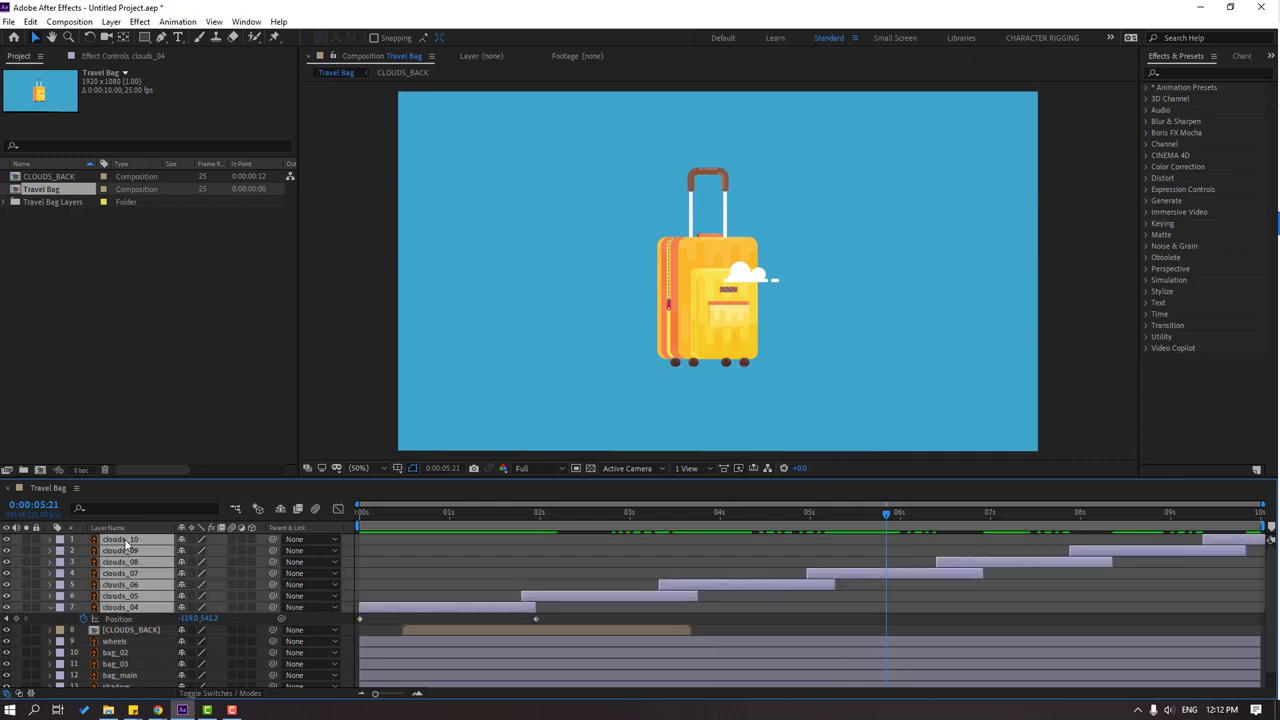
pyautogui.rightClick(121, 537)
pyautogui.click(145, 514)
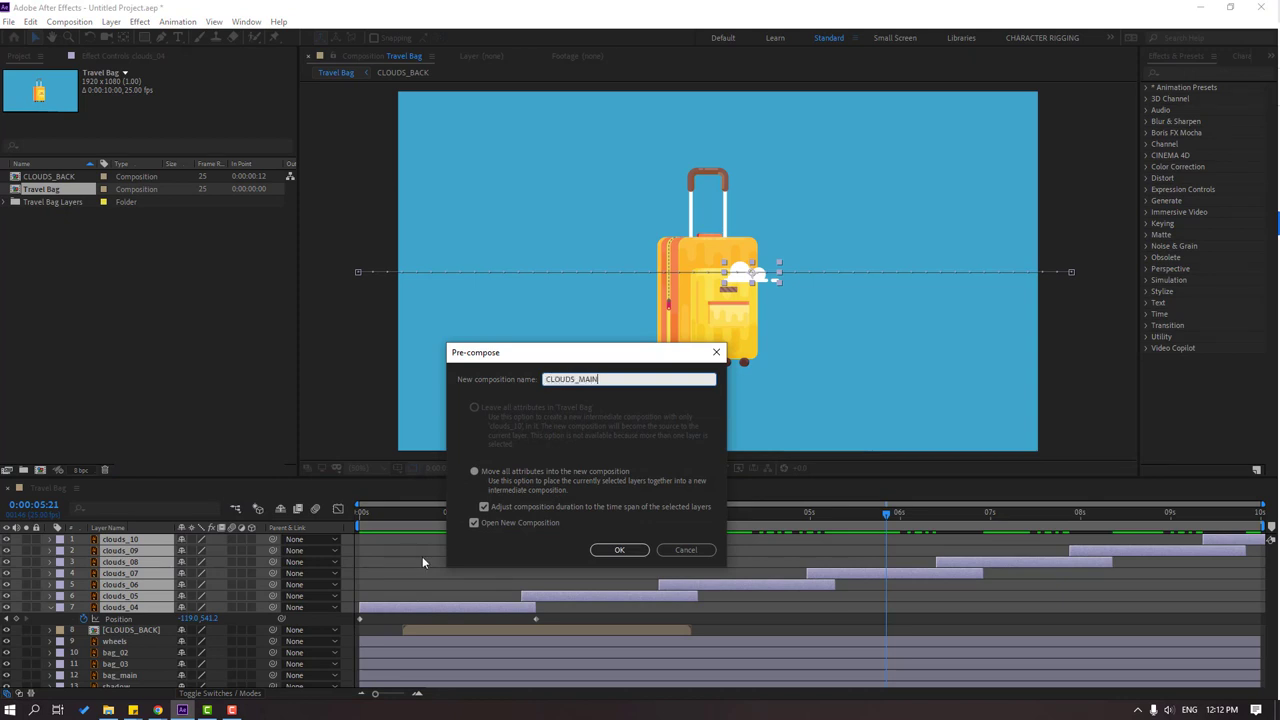
pyautogui.click(636, 556)
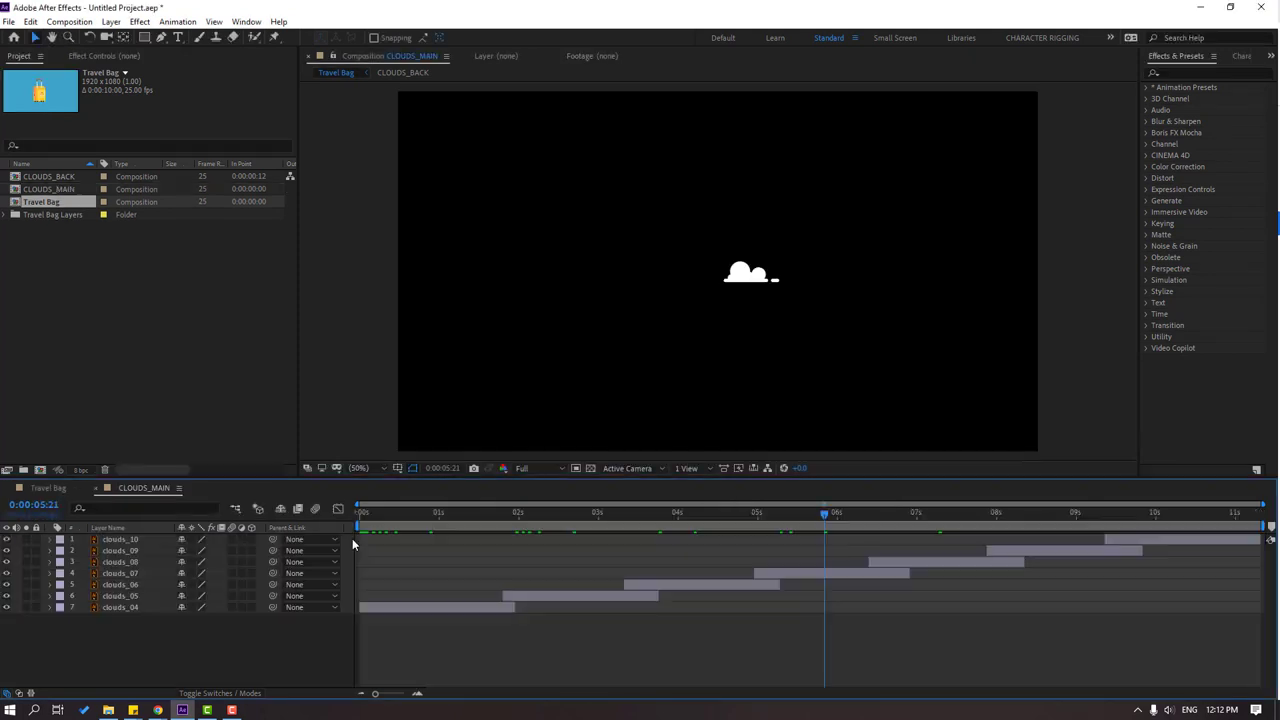
pyautogui.click(96, 489)
# Step: Preview the Travel Bag animation from about 0.7 s to check how the main and back clouds move together
pyautogui.click(424, 519)
pyautogui.press('space')
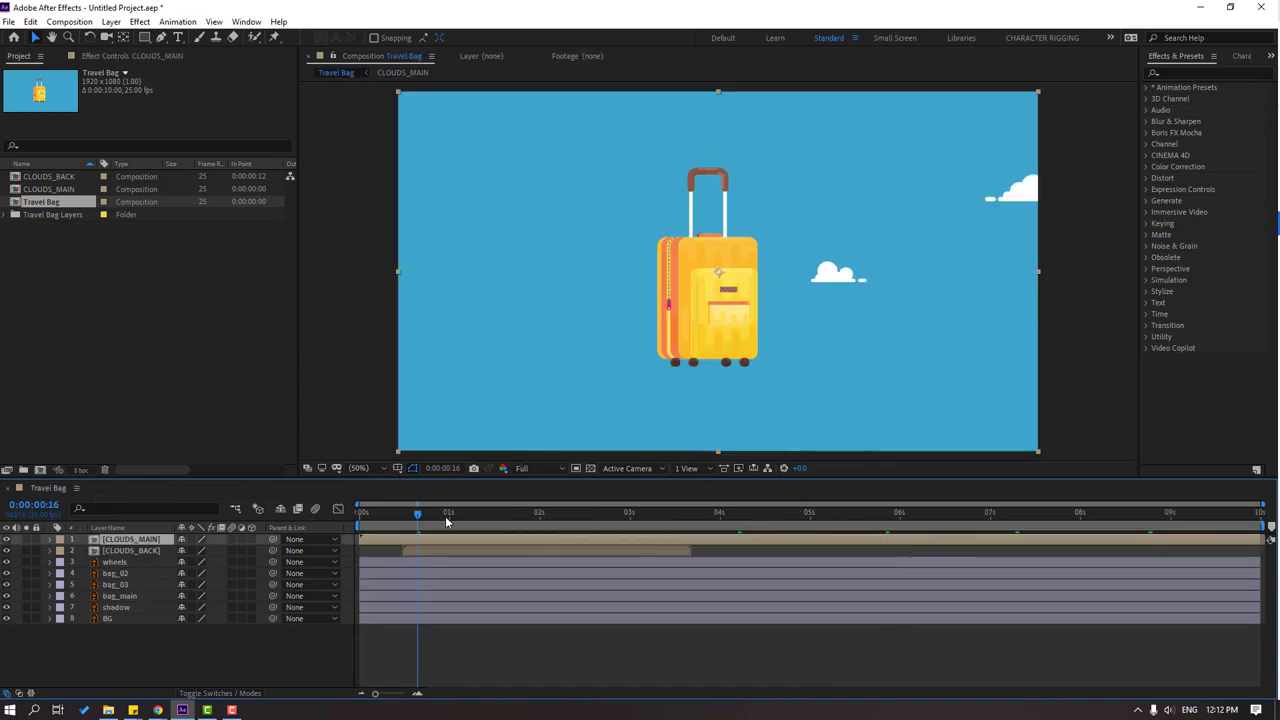
pyautogui.click(412, 551)
pyautogui.click(413, 656)
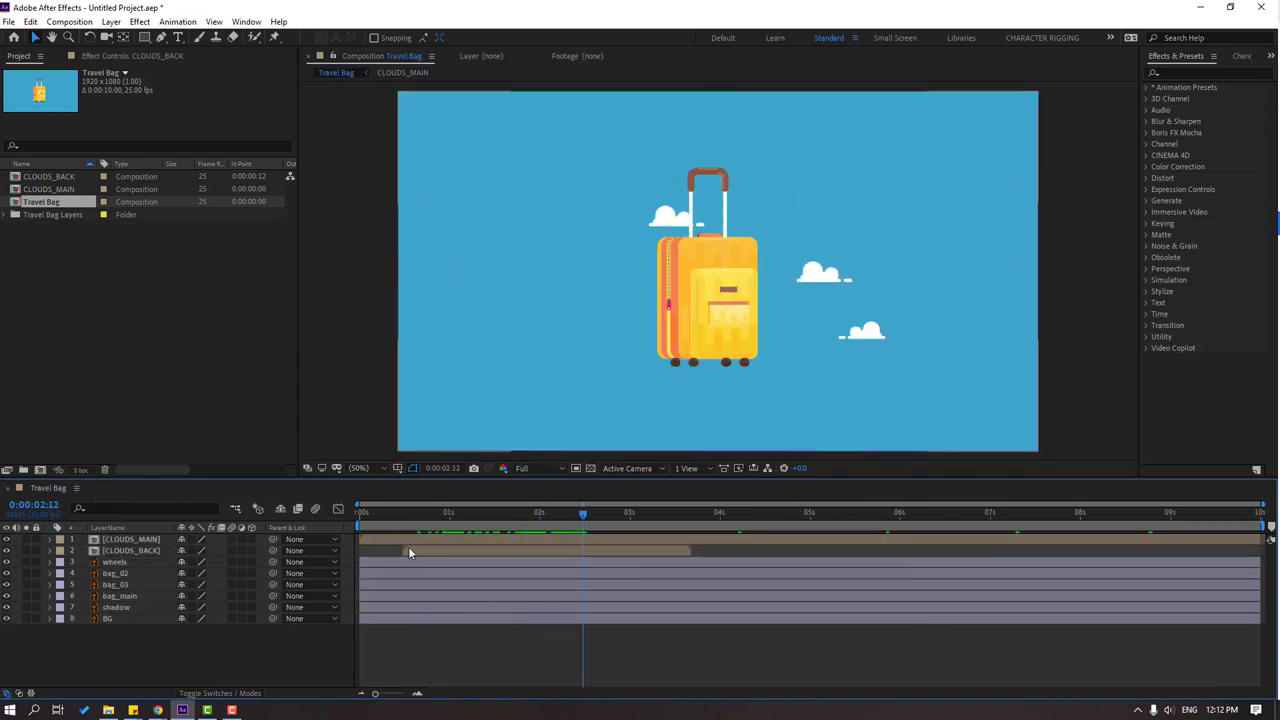
# Step: Duplicate CLOUDS_BACK three times with the copies starting at about 2.9, 4.7 and 7.1 s, and return to 0:00:00:07
pyautogui.click(412, 550)
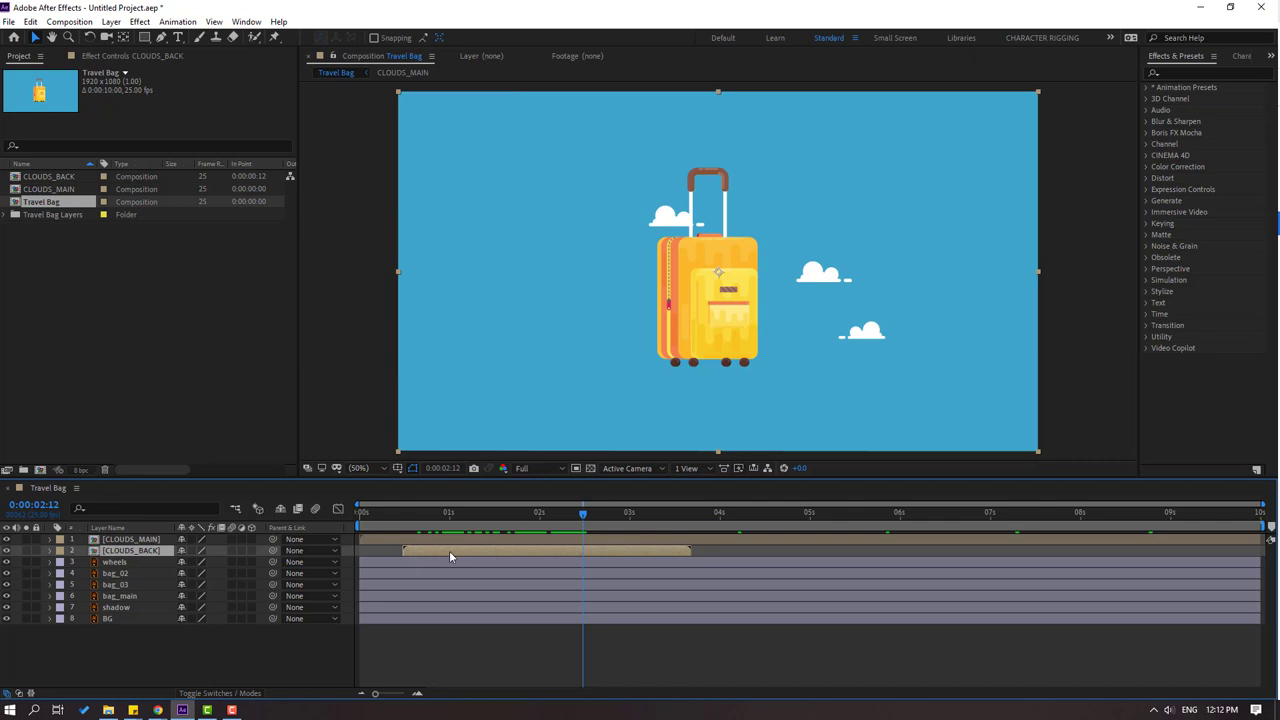
pyautogui.hotkey('ctrl', 'd')
pyautogui.moveTo(449, 550); pyautogui.dragTo(1048, 550)
pyautogui.hotkey('ctrl', 'd')
pyautogui.hotkey('ctrl', 'd')
pyautogui.moveTo(583, 516); pyautogui.dragTo(384, 514)
# Step: Pre-compose the four CLOUDS_BACK layers as CLOUDS_BACK with duration adjusted to the layers, and return to the Travel Bag composition
pyautogui.click(146, 585)
pyautogui.keyDown('ctrl'); pyautogui.click(152, 573); pyautogui.keyUp('ctrl')
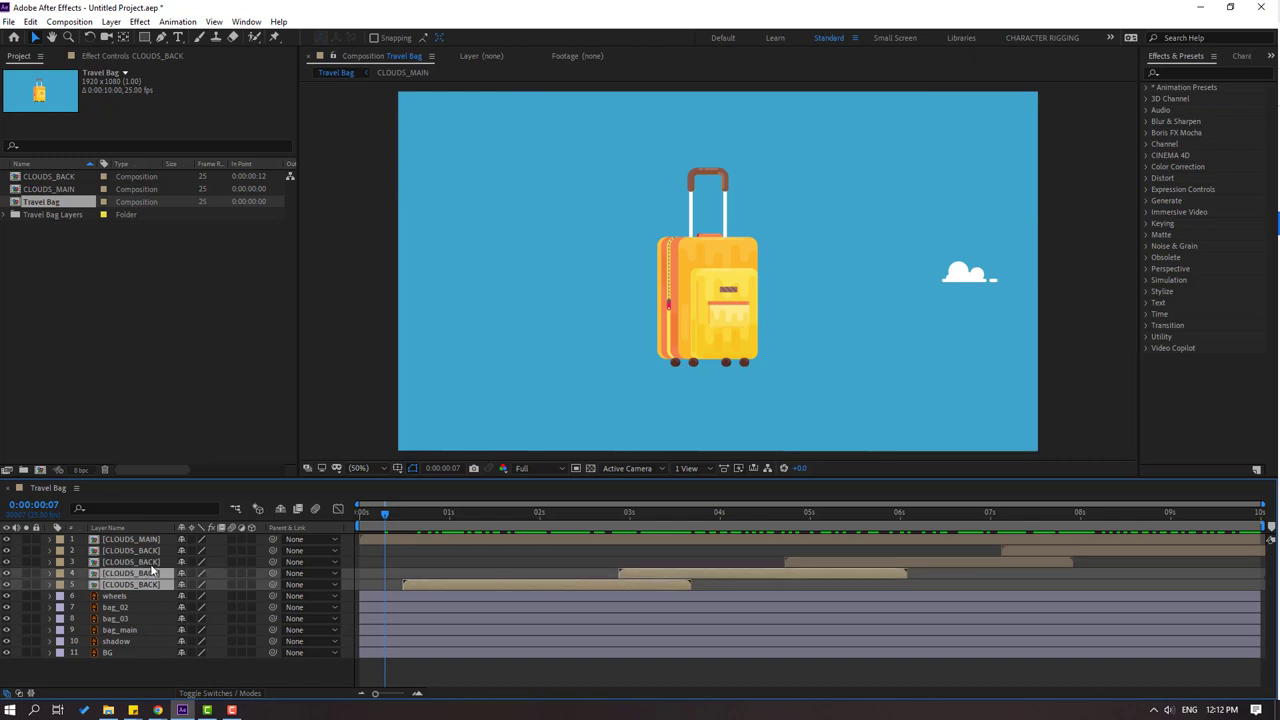
pyautogui.keyDown('ctrl'); pyautogui.click(155, 562); pyautogui.keyUp('ctrl')
pyautogui.keyDown('ctrl'); pyautogui.click(158, 551); pyautogui.keyUp('ctrl')
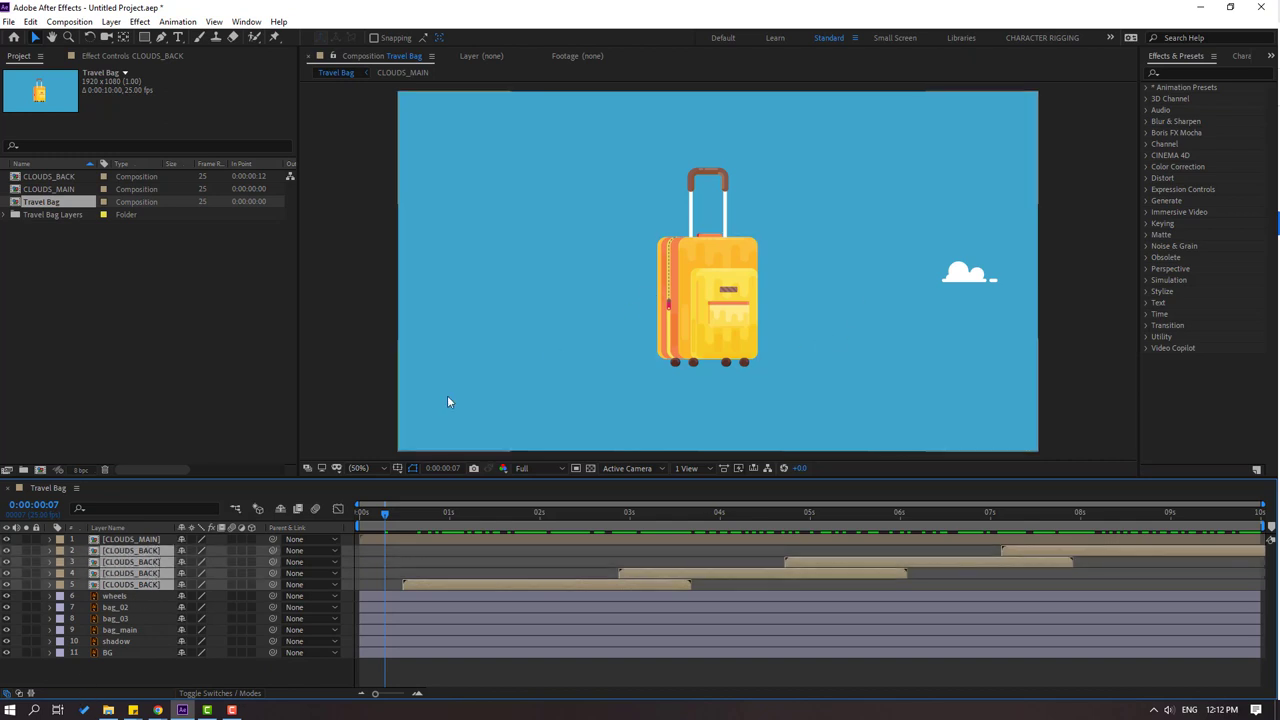
pyautogui.rightClick(131, 572)
pyautogui.click(176, 509)
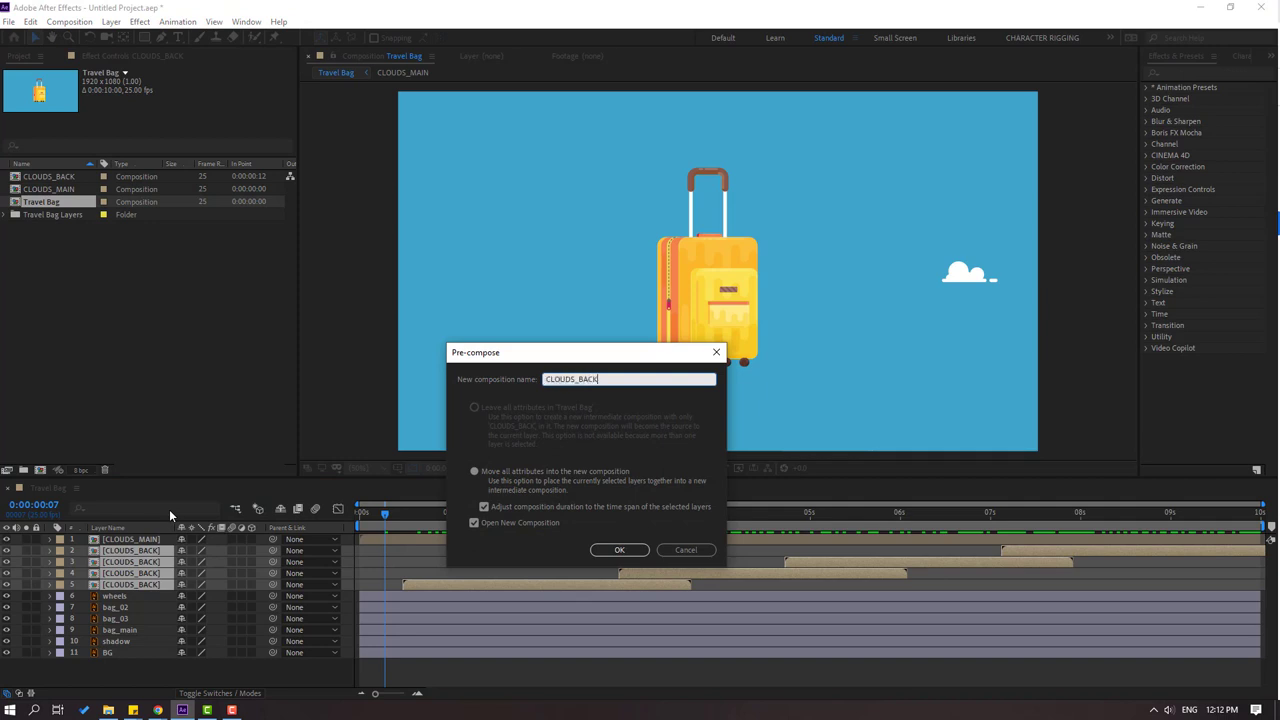
pyautogui.click(619, 549)
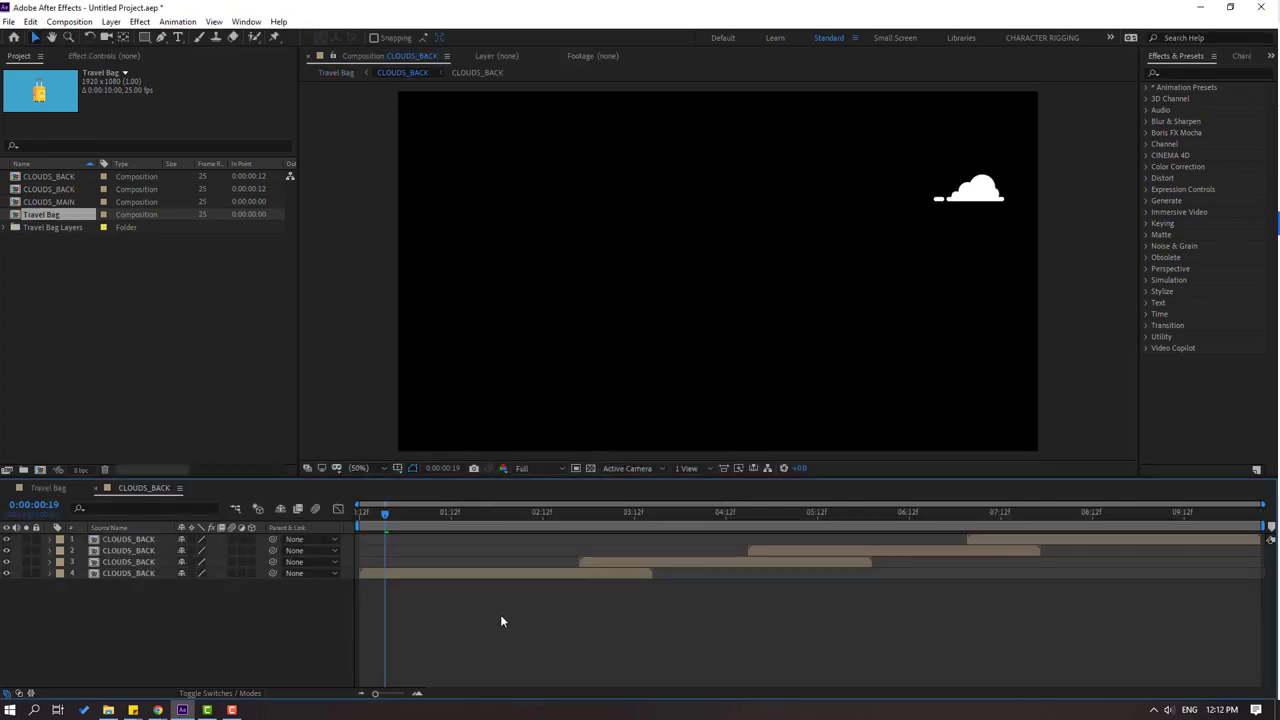
pyautogui.click(94, 489)
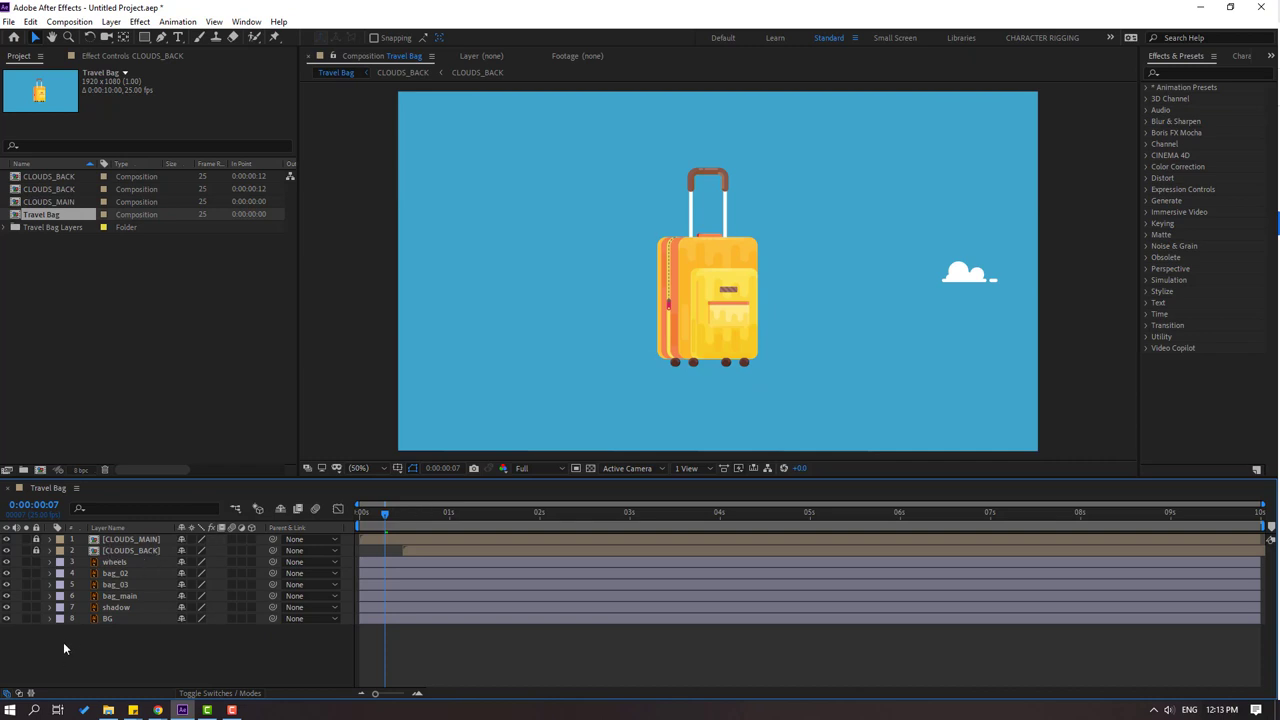
# Step: Solo the bag_main layer, move its anchor point to the center of its bottom edge, and turn solo off at 50% magnification
pyautogui.click(660, 326)
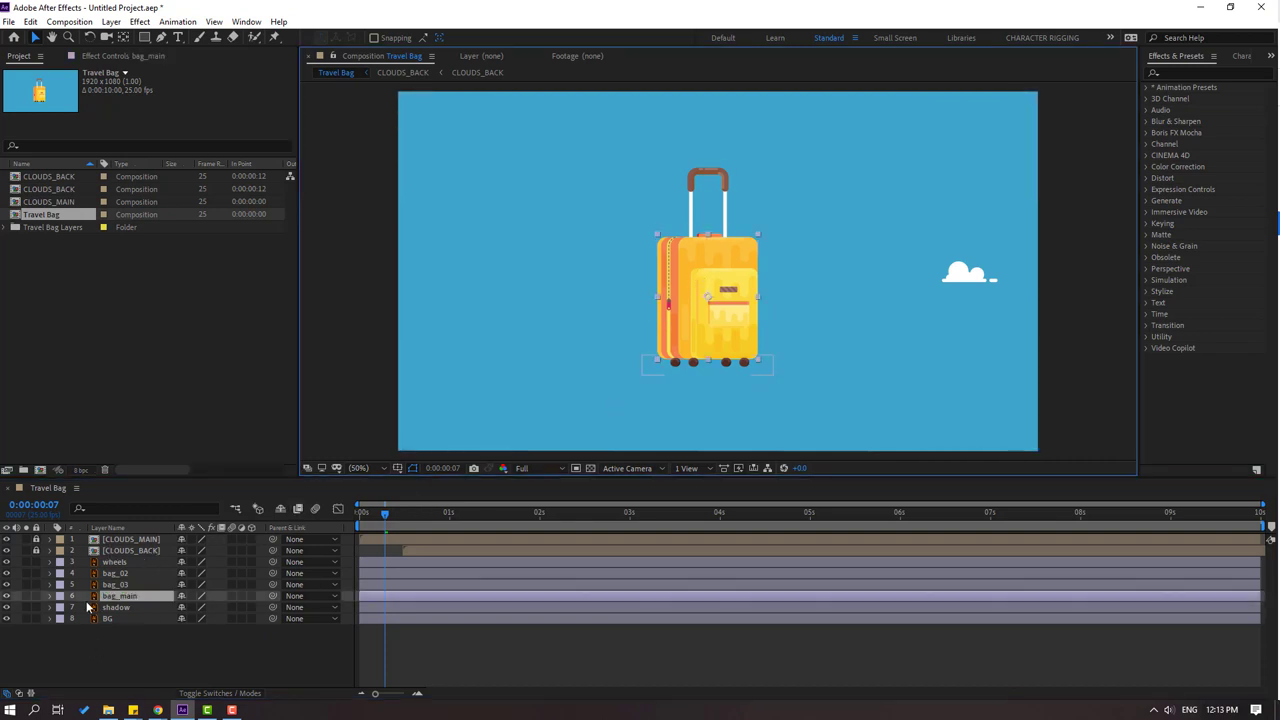
pyautogui.click(26, 596)
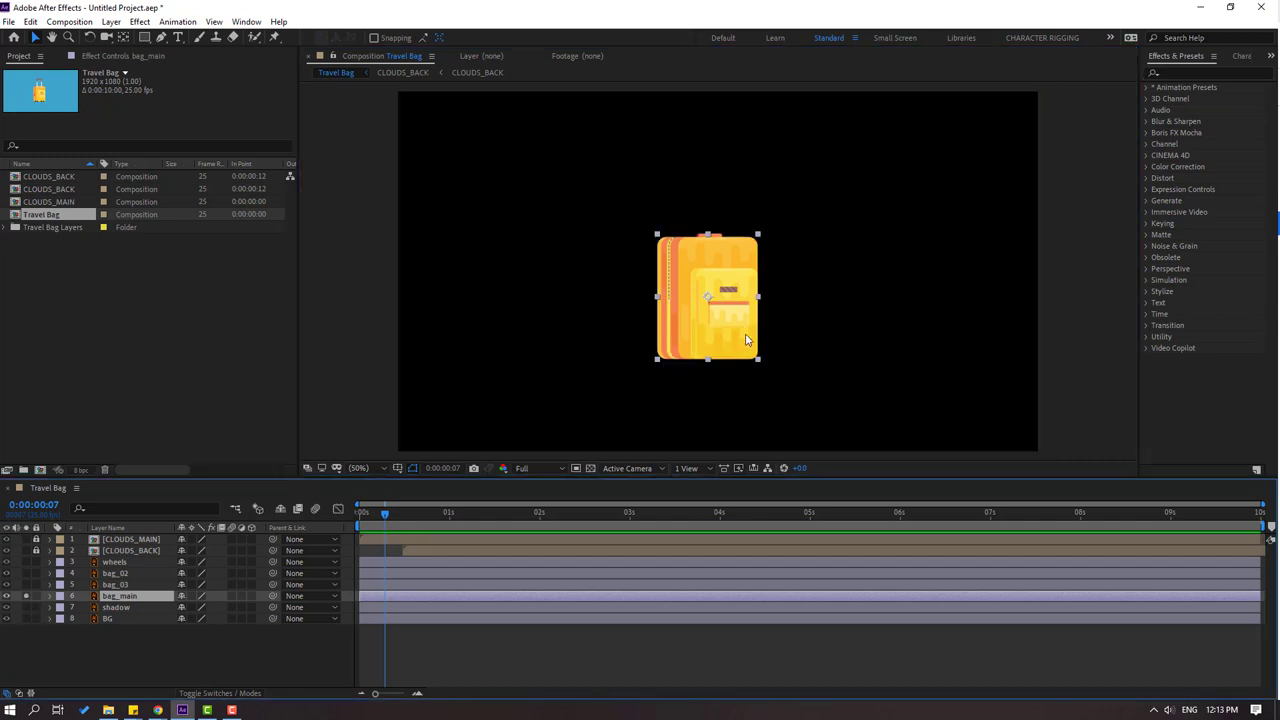
pyautogui.scroll(2, 745, 340)
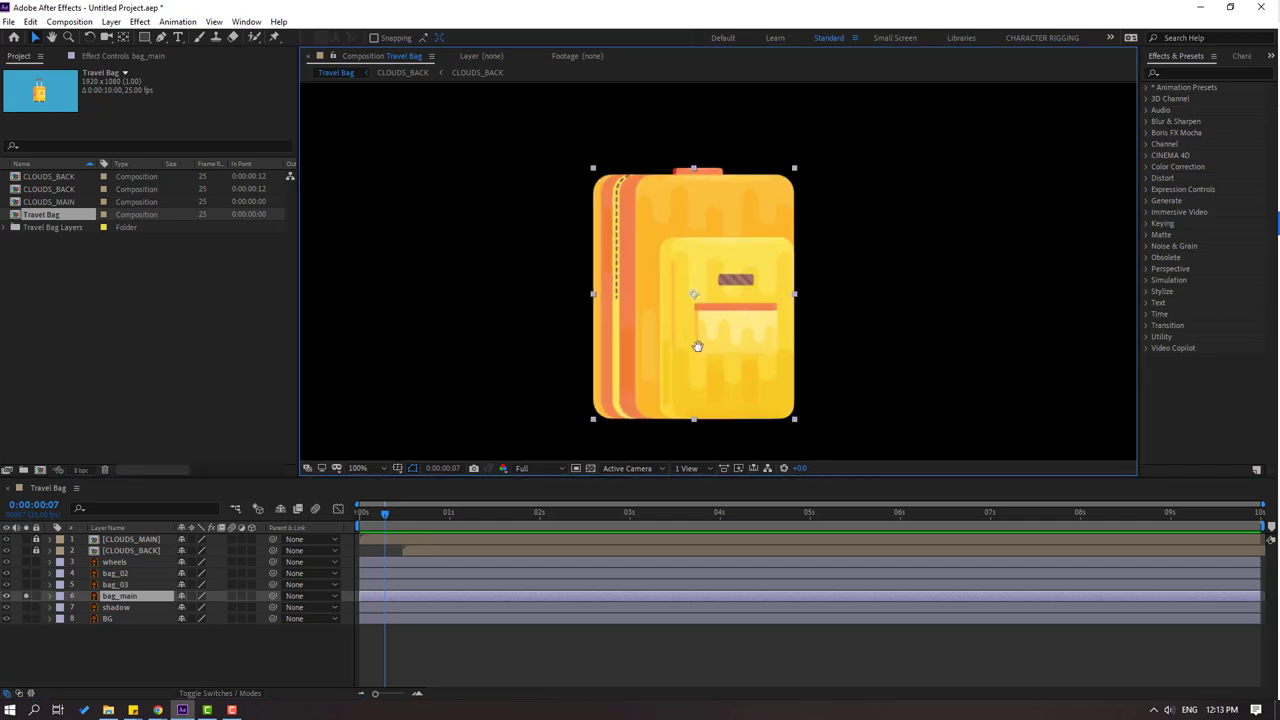
pyautogui.click(125, 38)
pyautogui.moveTo(694, 279); pyautogui.dragTo(692, 400)
pyautogui.scroll(5, 689, 405)
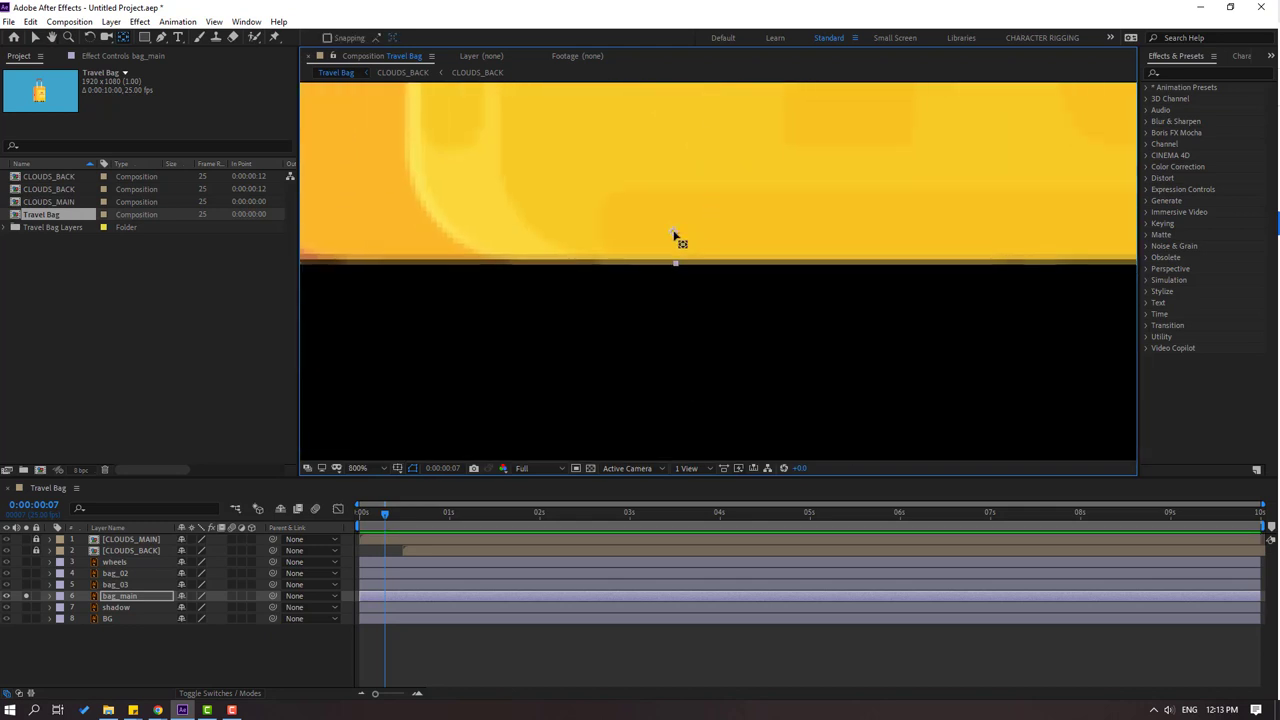
pyautogui.moveTo(674, 234); pyautogui.dragTo(674, 262)
pyautogui.click(35, 37)
pyautogui.scroll(-5, 578, 280)
pyautogui.click(363, 468)
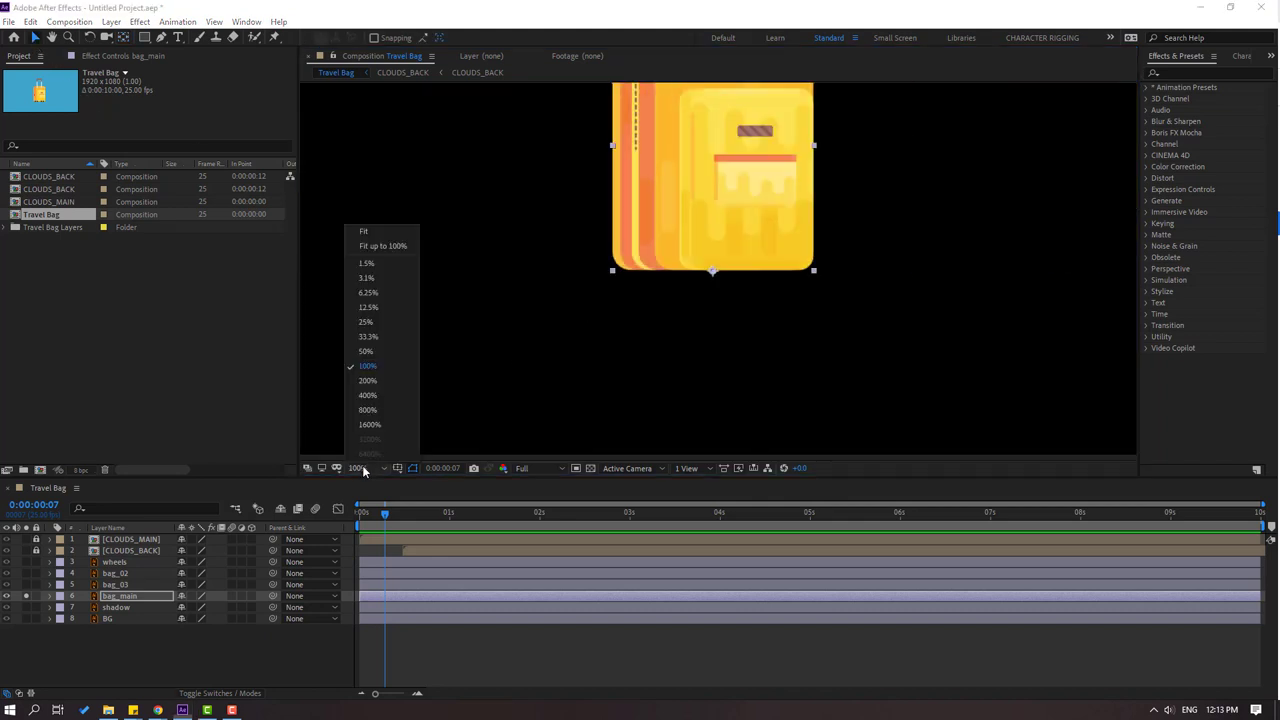
pyautogui.click(366, 351)
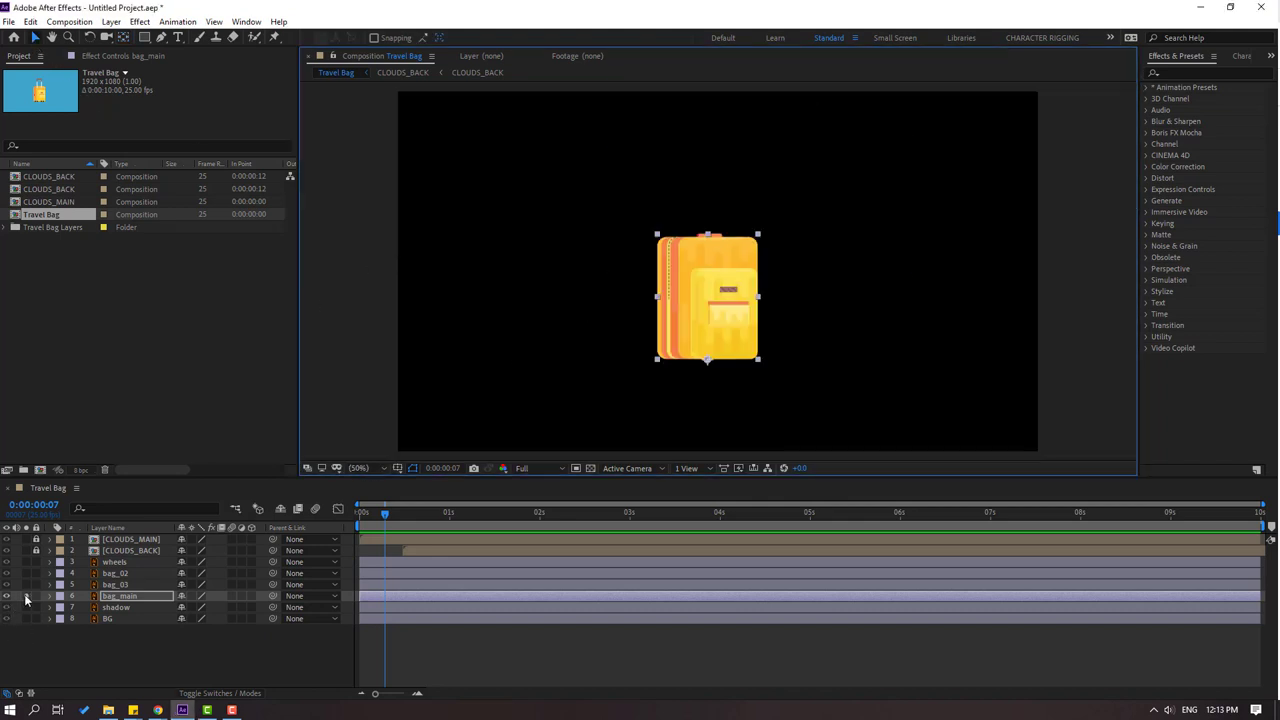
pyautogui.click(27, 596)
# Step: Parent the bag_03 and bag_02 layers to bag_main
pyautogui.click(116, 586)
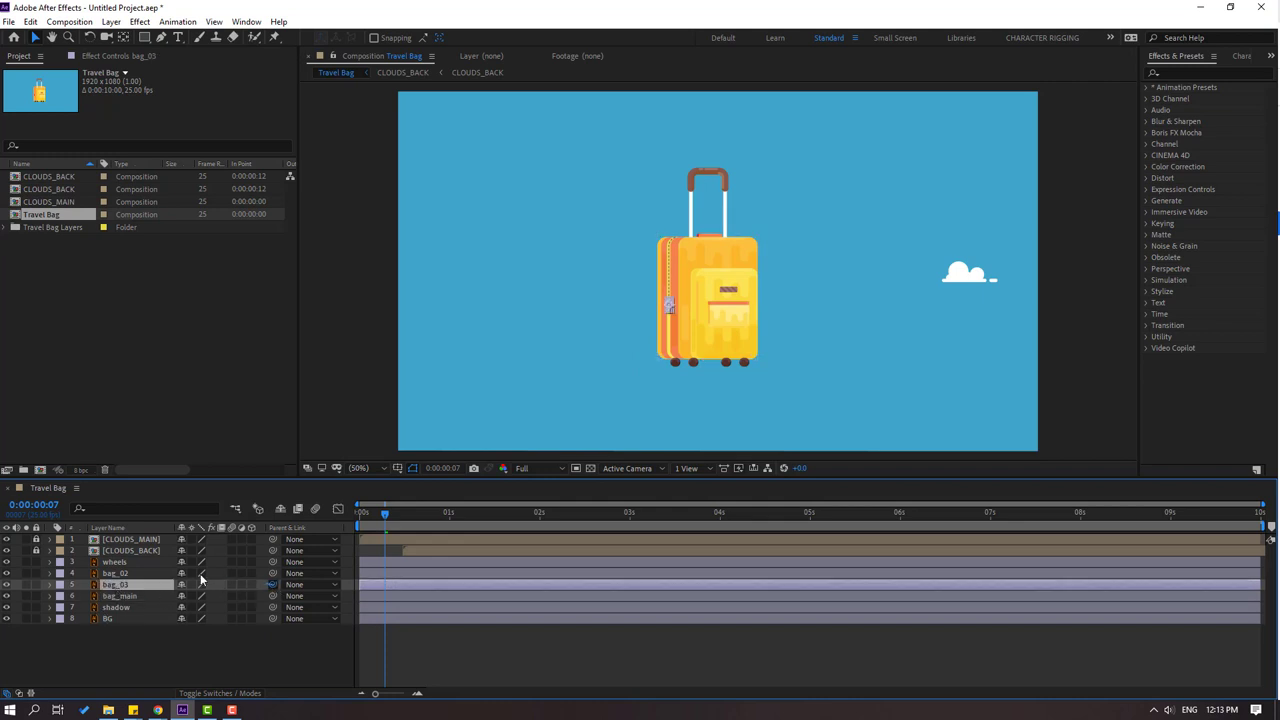
pyautogui.moveTo(200, 575); pyautogui.dragTo(120, 596)
pyautogui.click(116, 574)
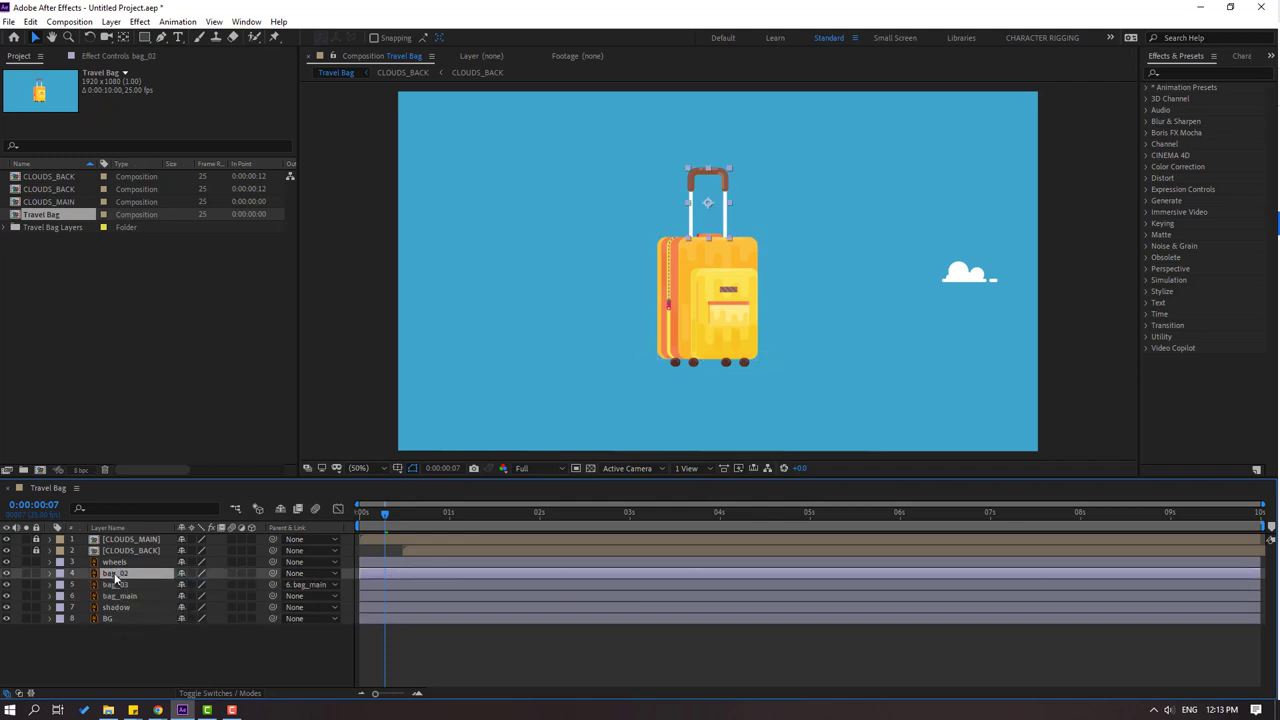
pyautogui.moveTo(273, 574); pyautogui.dragTo(140, 604)
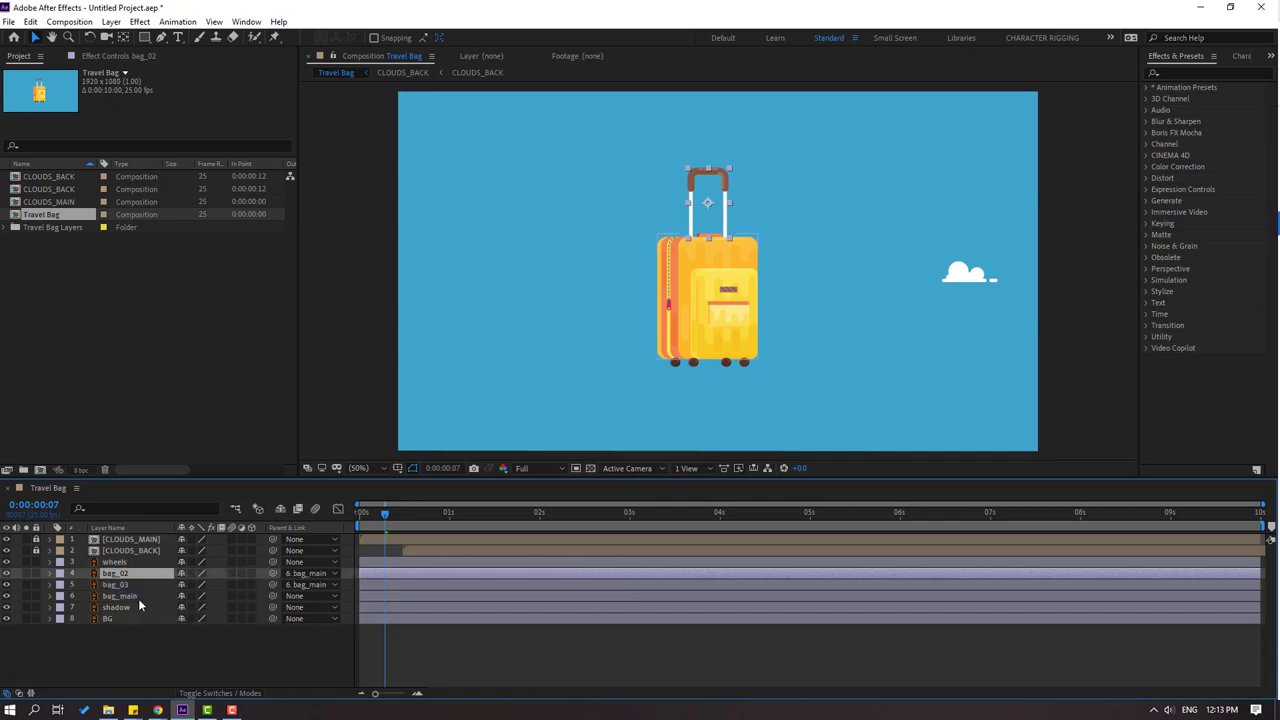
# Step: Solo the bag_02 handle layer, move its anchor point to the center of its bottom edge, turn solo off, and deselect it
pyautogui.click(27, 574)
pyautogui.scroll(4, 760, 307)
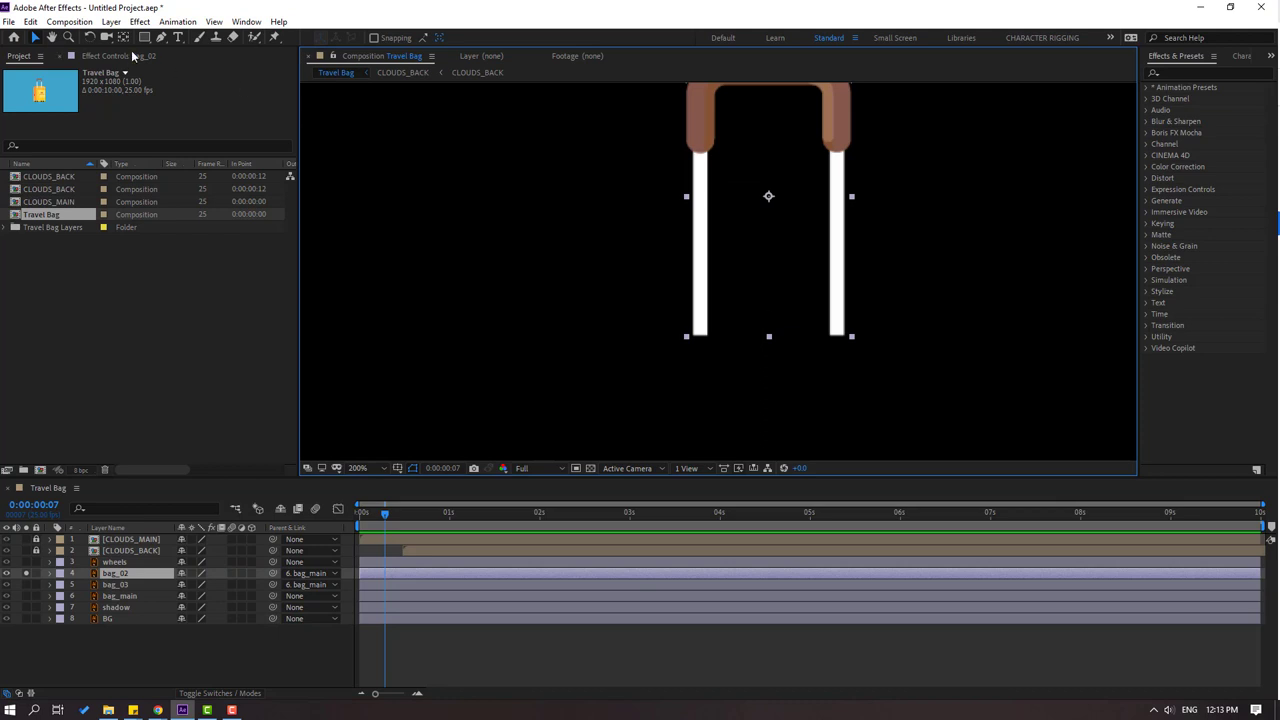
pyautogui.click(124, 38)
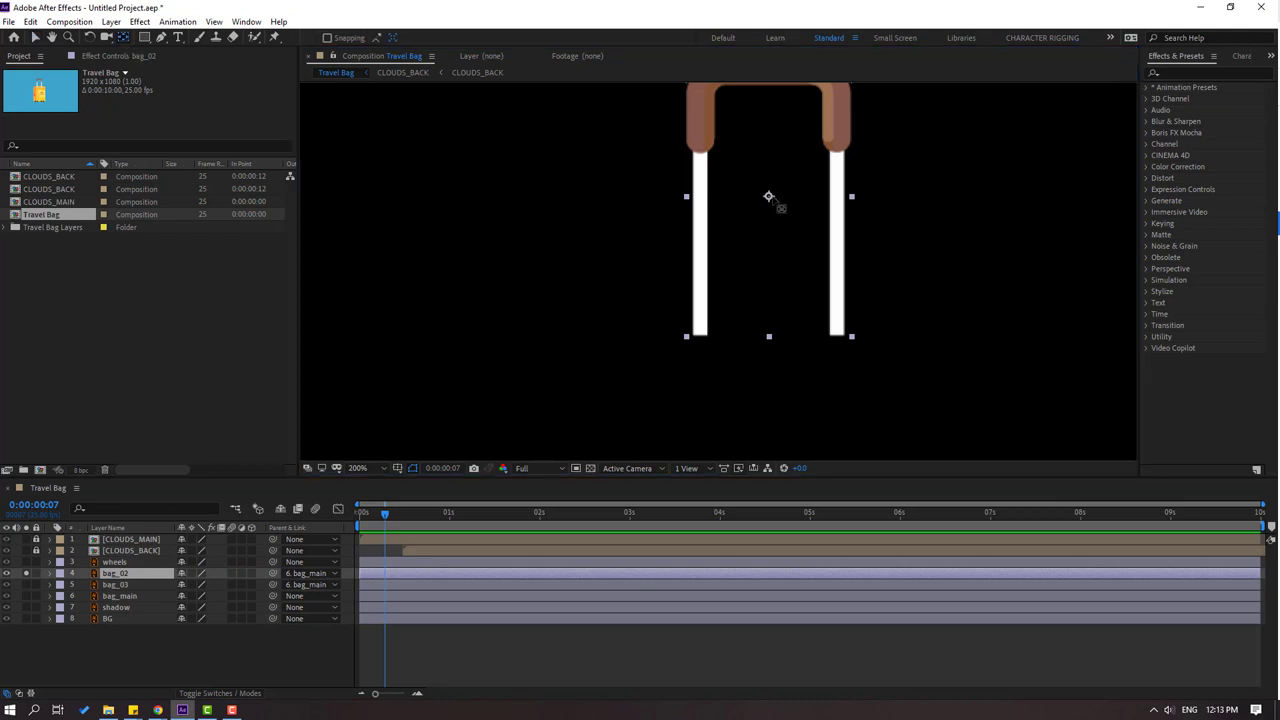
pyautogui.moveTo(768, 196); pyautogui.dragTo(768, 338)
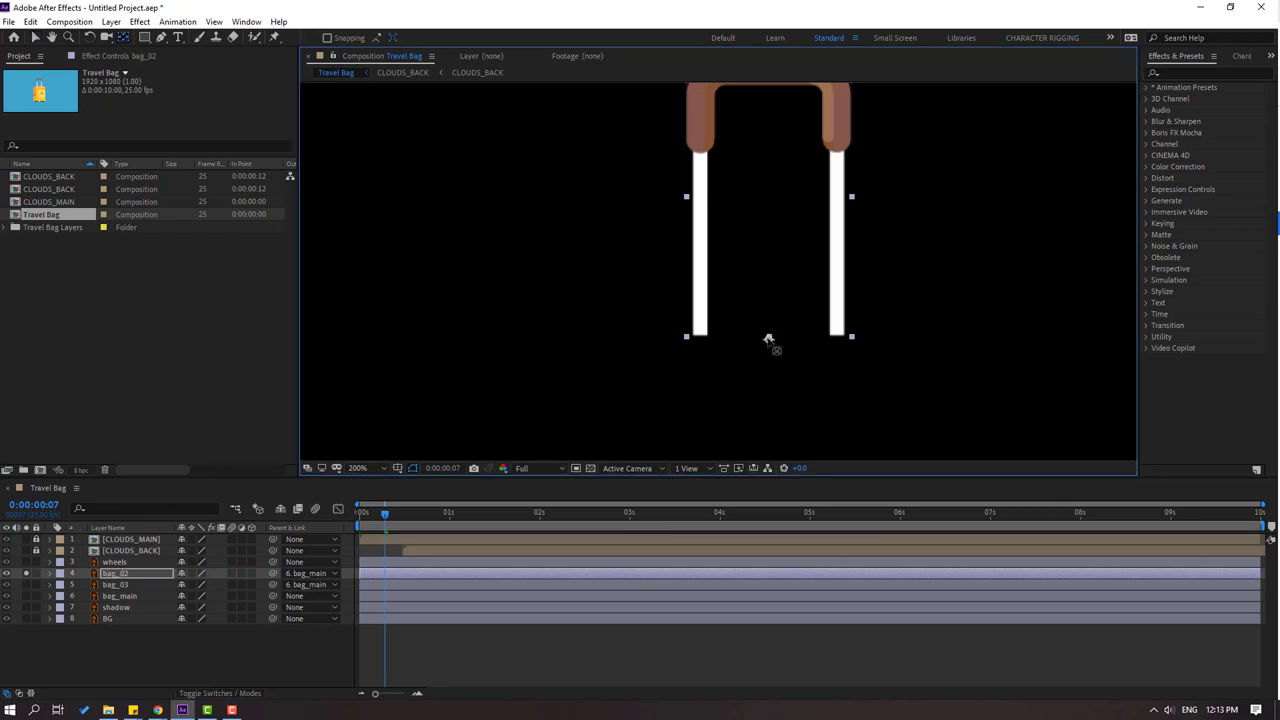
pyautogui.click(36, 37)
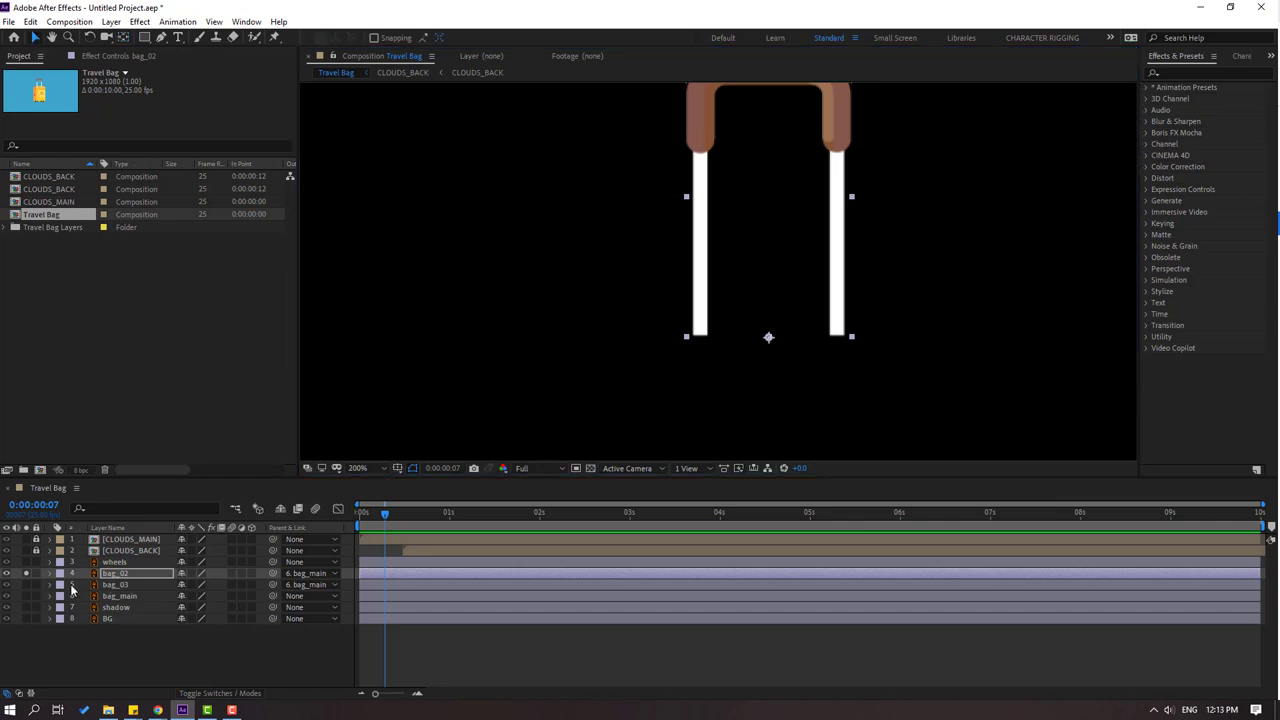
pyautogui.click(26, 574)
pyautogui.scroll(-2, 605, 315)
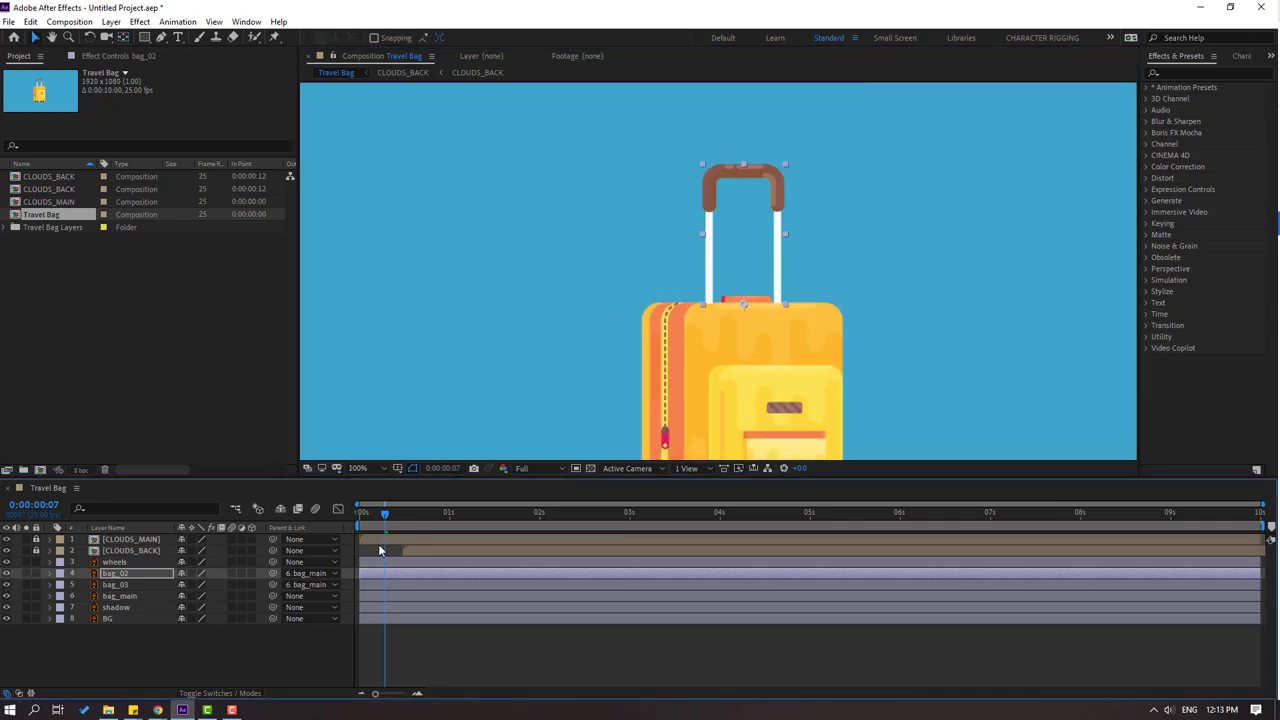
pyautogui.click(148, 655)
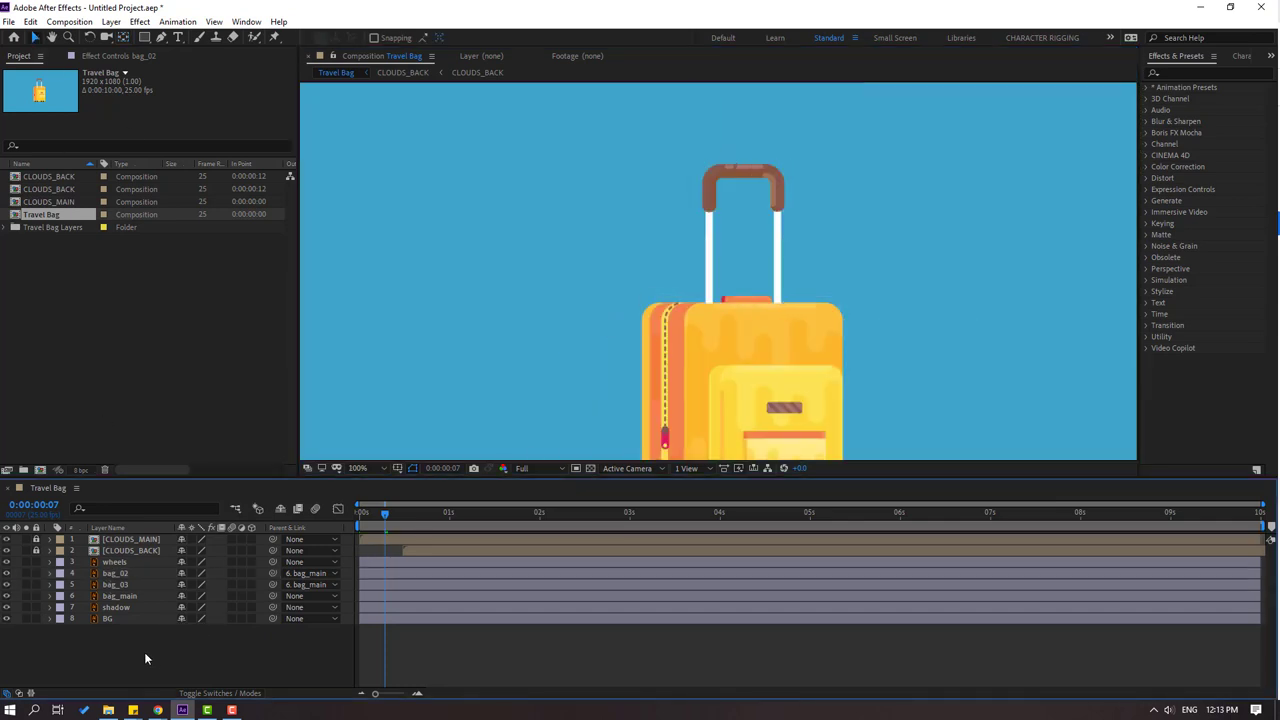
# Step: Add a Position keyframe to the bag_main layer at 0:00:00:00 and move the playhead to 0:00:00:10
pyautogui.click(120, 596)
pyautogui.moveTo(743, 378); pyautogui.dragTo(731, 287)
pyautogui.press('p')
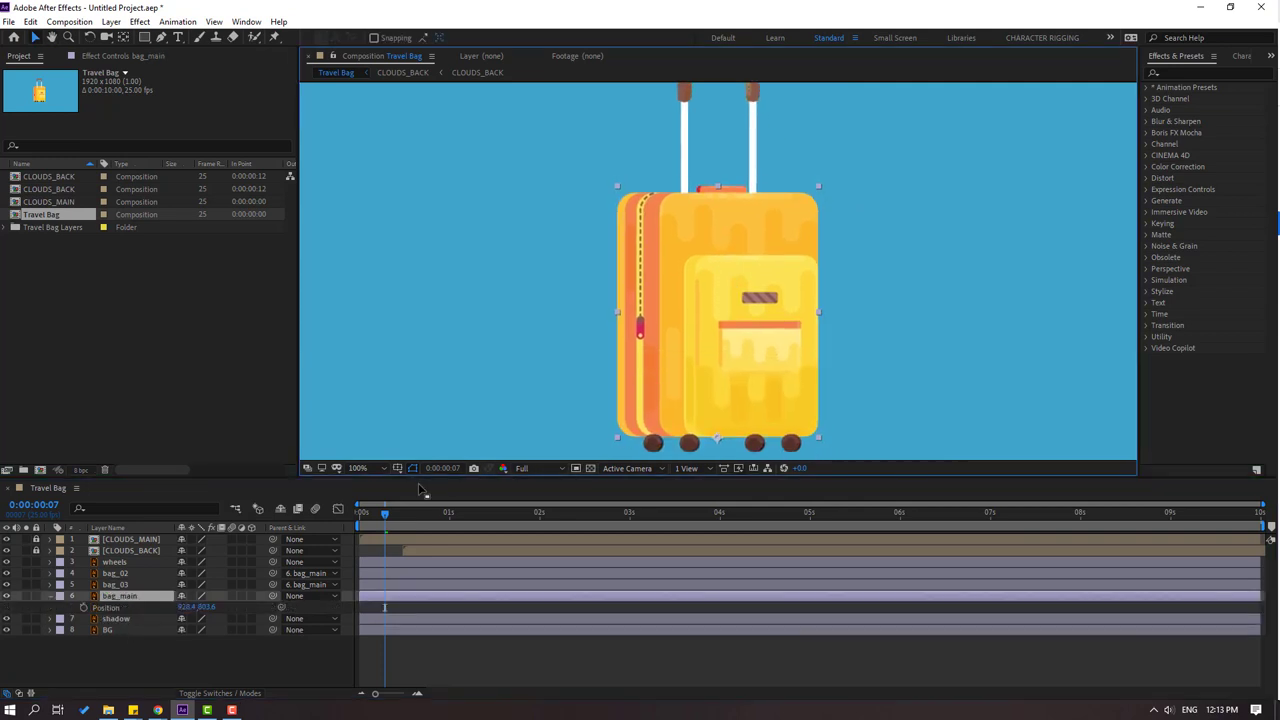
pyautogui.moveTo(381, 515); pyautogui.dragTo(342, 522)
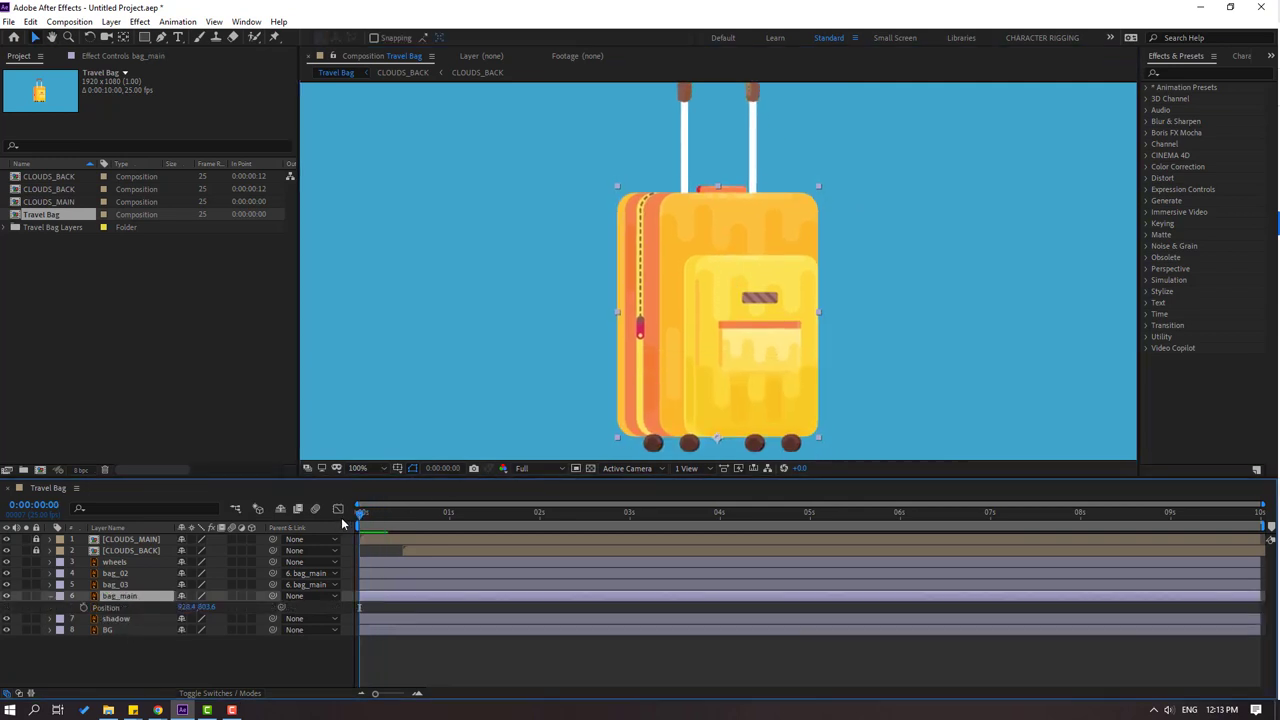
pyautogui.click(83, 607)
pyautogui.moveTo(528, 400); pyautogui.dragTo(520, 378)
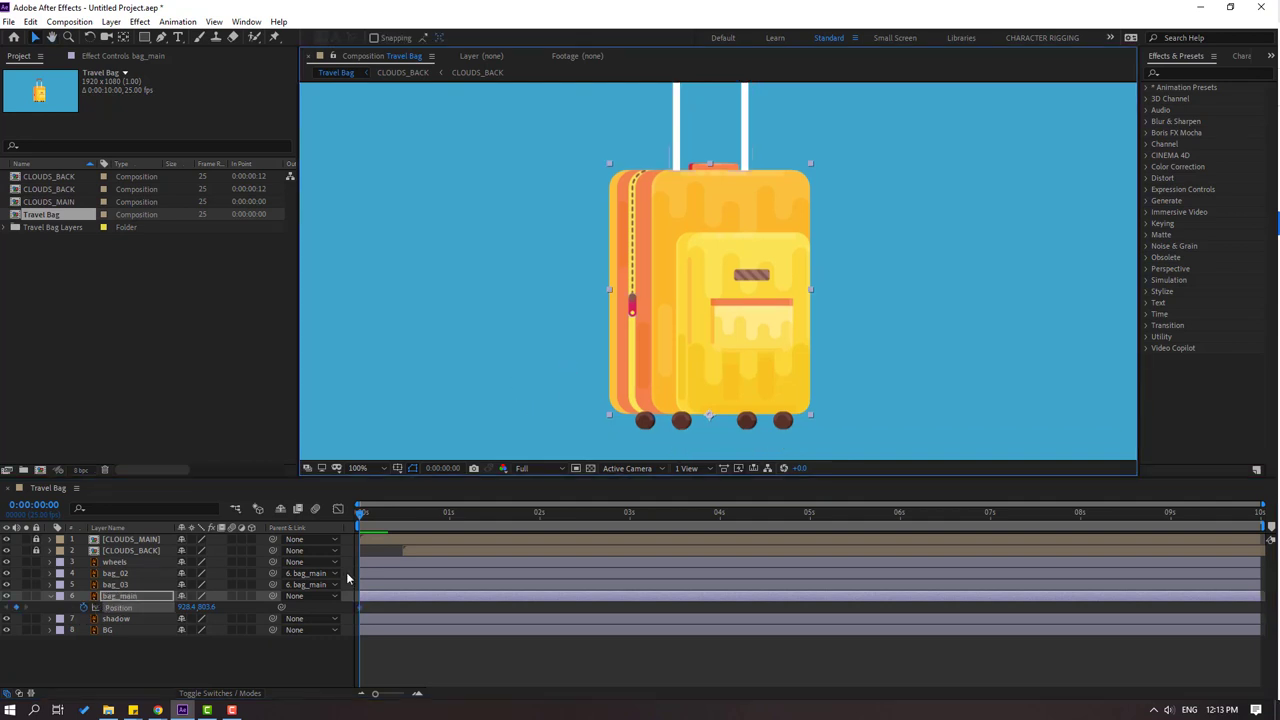
pyautogui.hotkey('shift', 'pagedown')
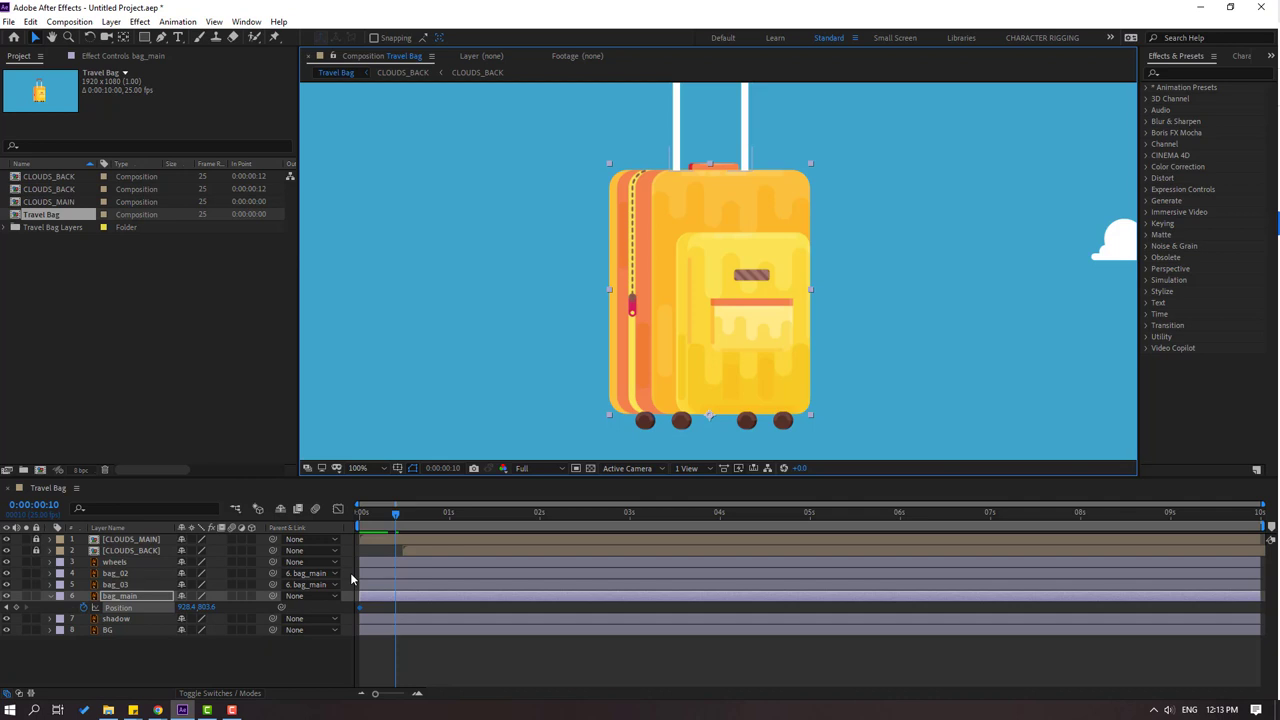
pyautogui.click(443, 468)
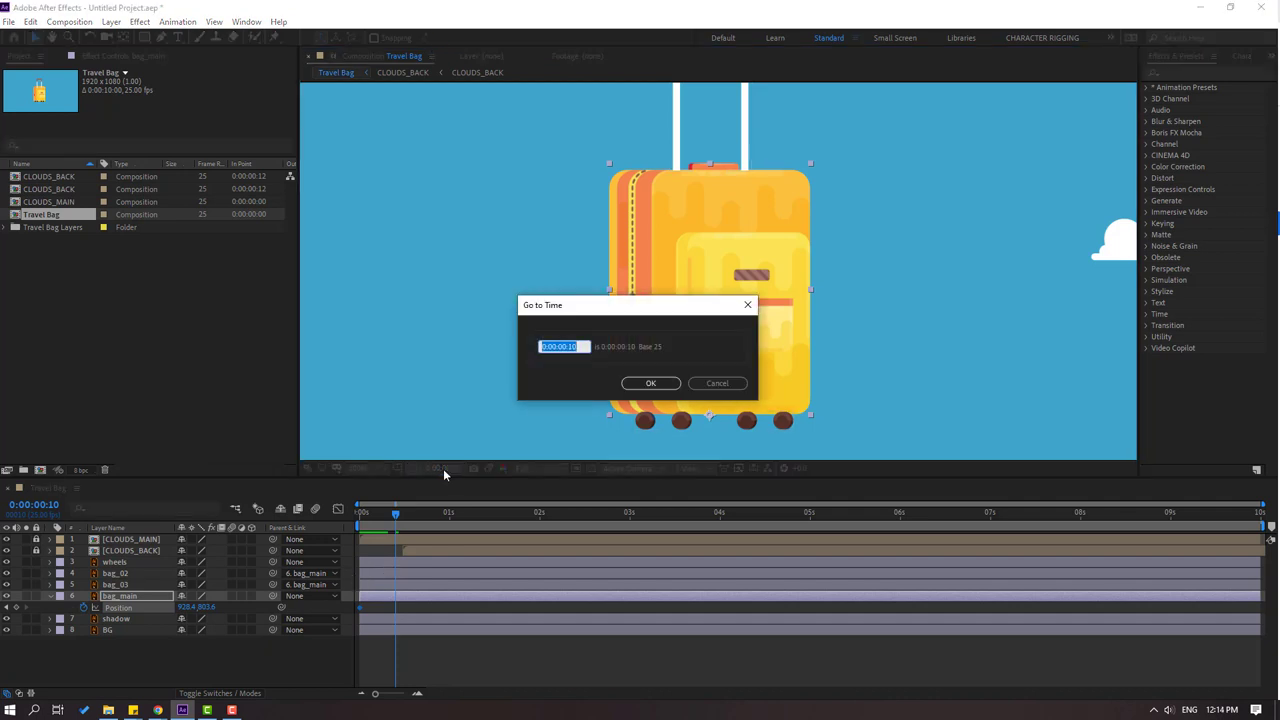
pyautogui.write('+10')
pyautogui.click(717, 383)
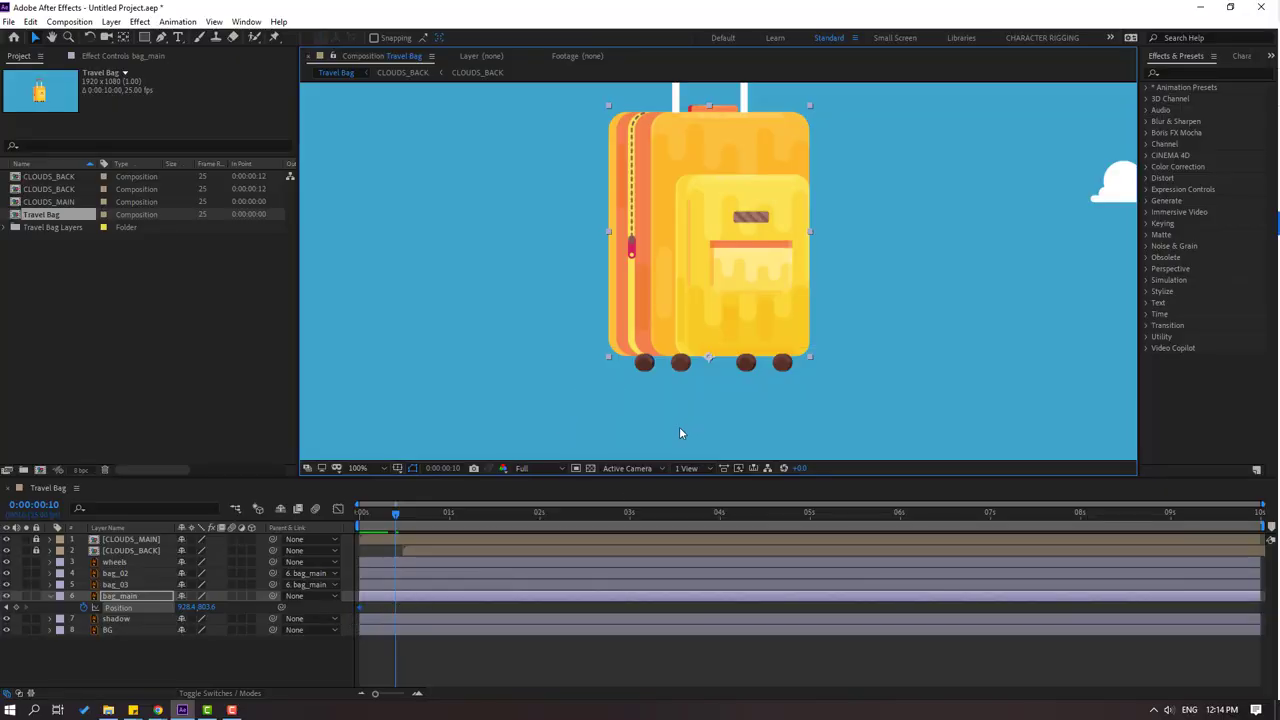
# Step: Nudge bag_main down to a Y position of 806.6 at 0:00:00:10 as the second keyframe, and preview the motion
pyautogui.press('Down')
pyautogui.press('Down')
pyautogui.press('Down')
pyautogui.press('Down')
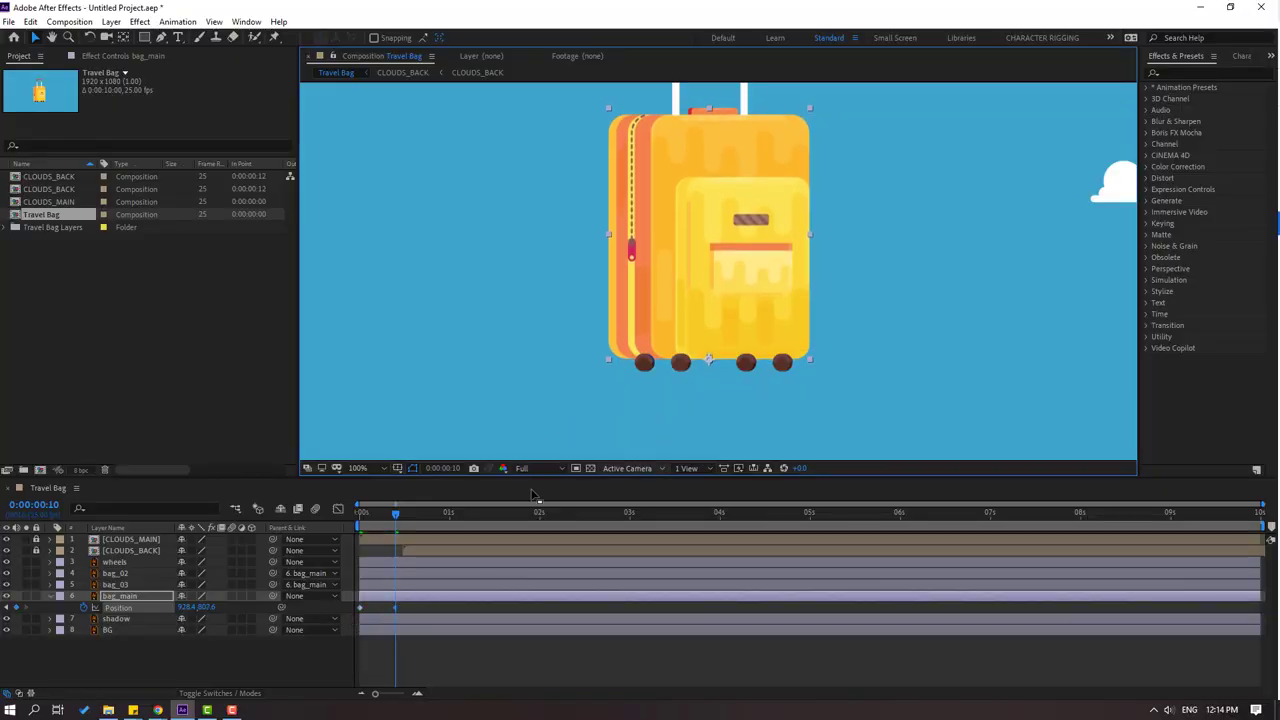
pyautogui.press('space')
pyautogui.press('space')
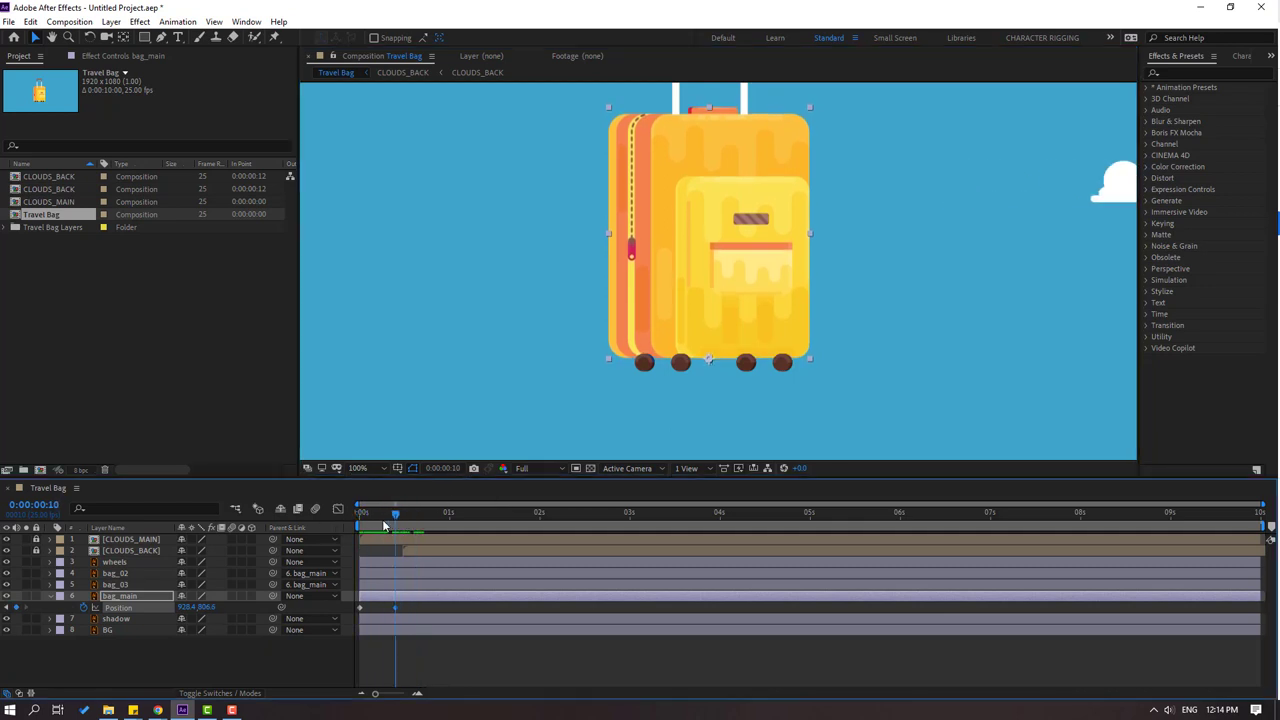
# Step: Raise bag_main to a Y position of 800.6 on the first keyframe at 0:00:00:00 and preview the motion
pyautogui.press('Home')
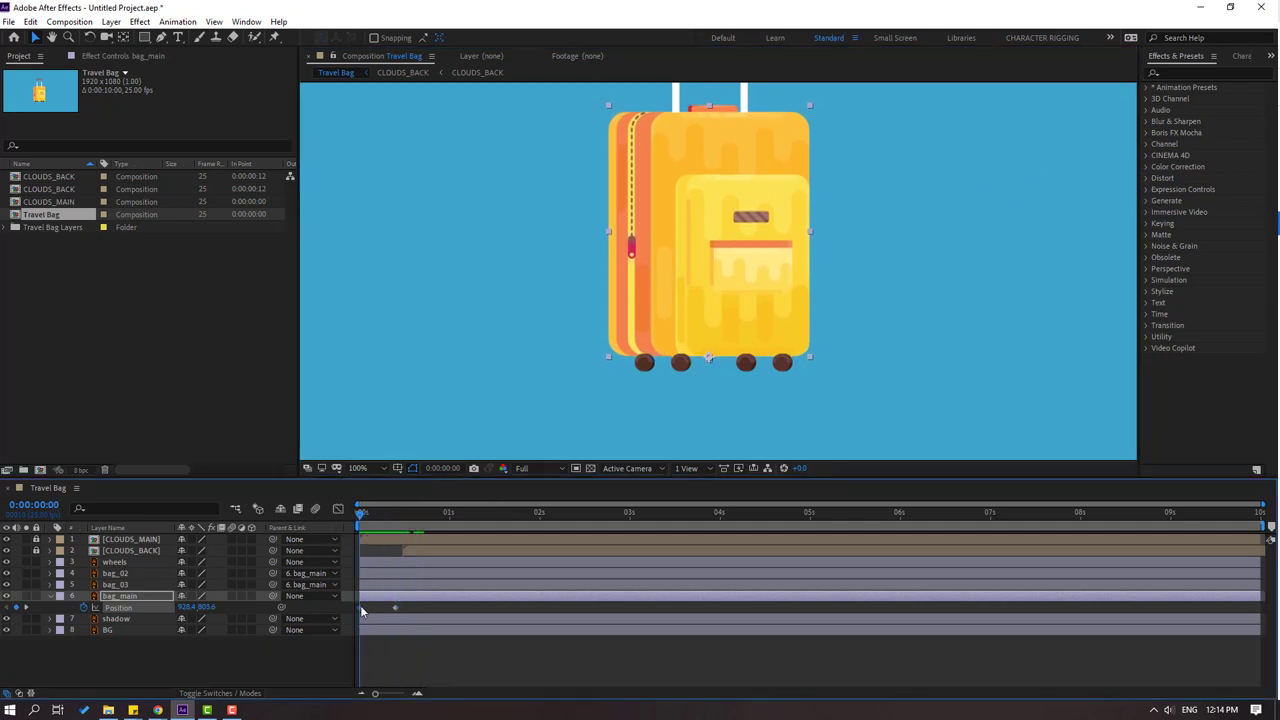
pyautogui.press('Up')
pyautogui.press('Up')
pyautogui.press('Up')
pyautogui.press('Up')
pyautogui.press('Down')
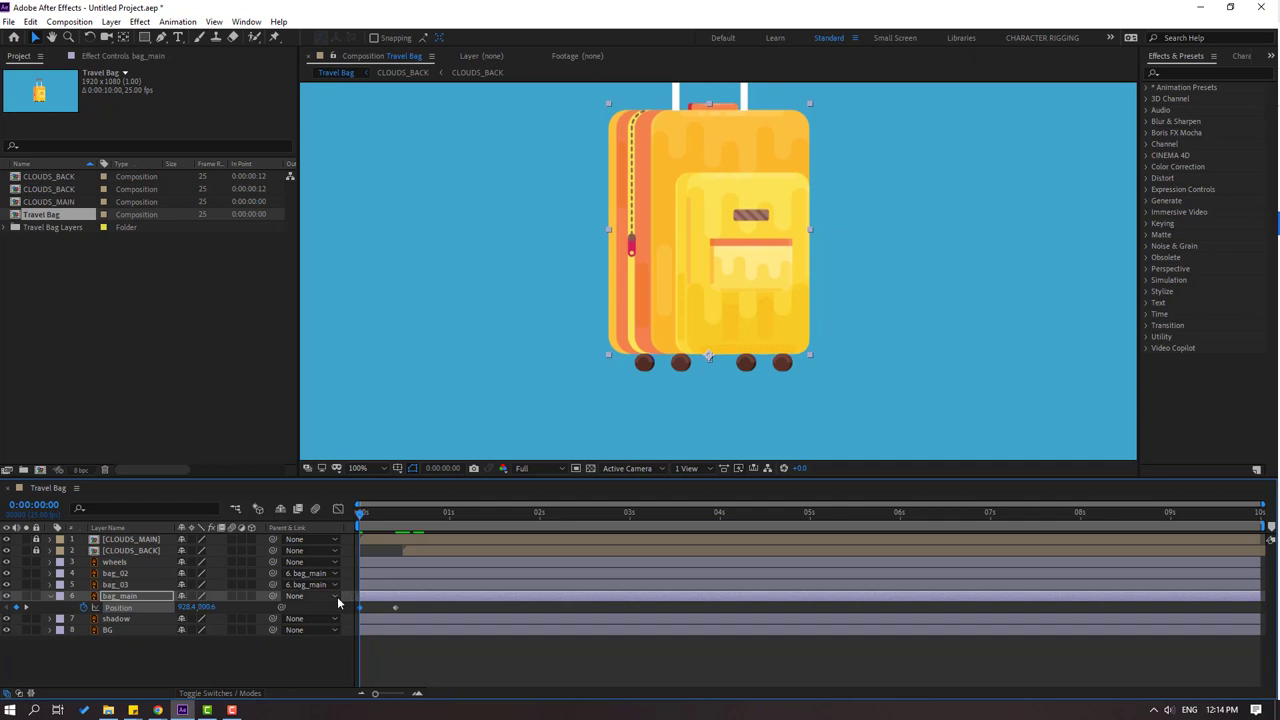
pyautogui.press('space')
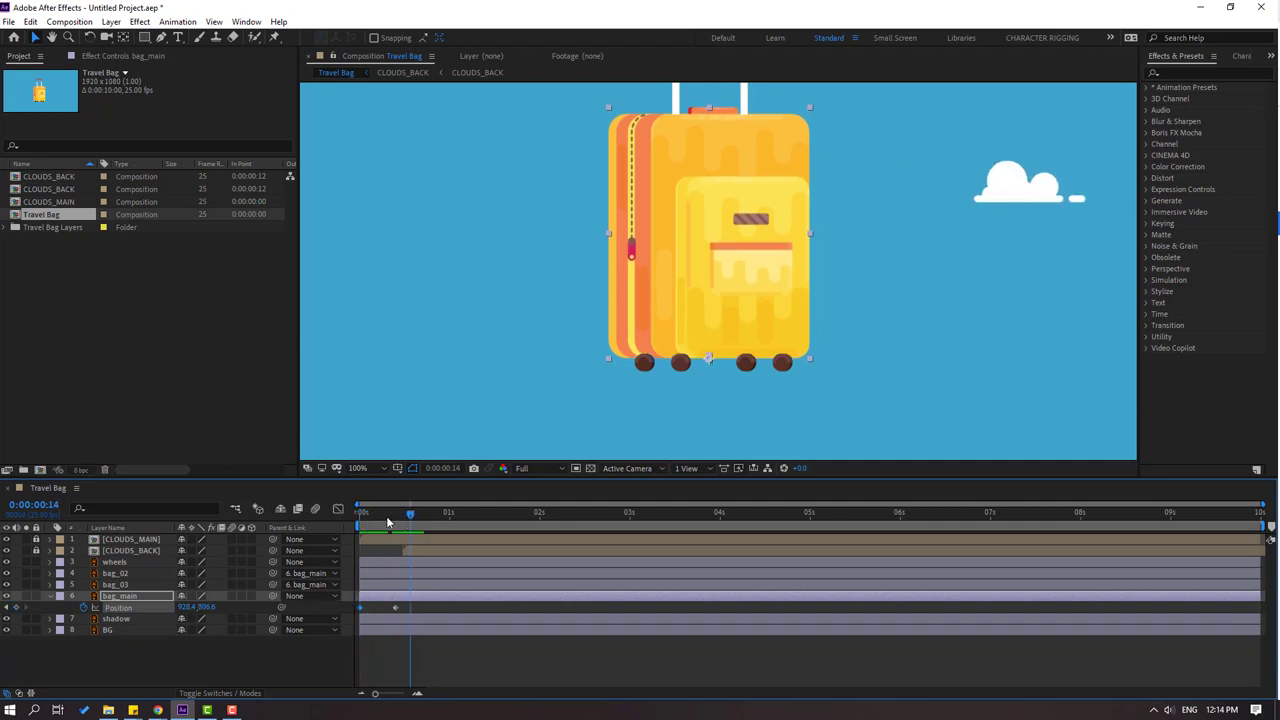
# Step: Lower bag_main to a Y position of 811.6 on the keyframe at 0:00:00:10
pyautogui.click(395, 530)
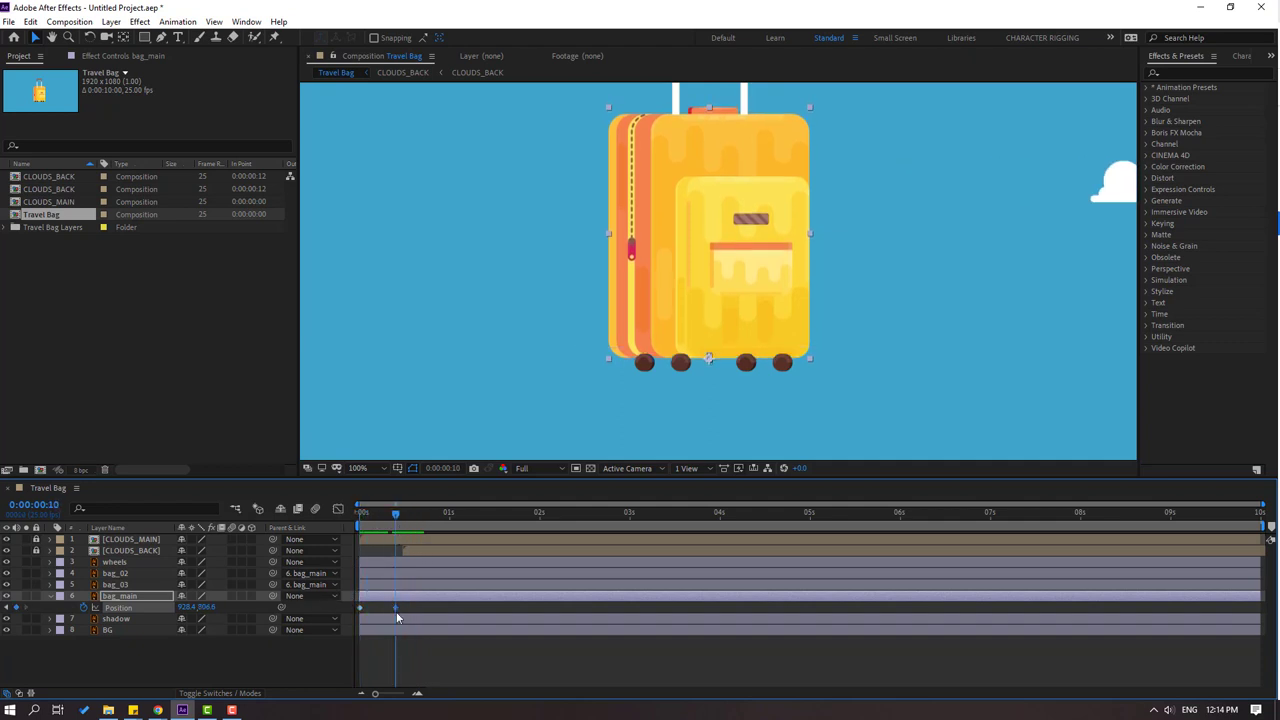
pyautogui.press('Down')
pyautogui.press('Down')
pyautogui.press('Down')
pyautogui.press('Down')
pyautogui.press('Down')
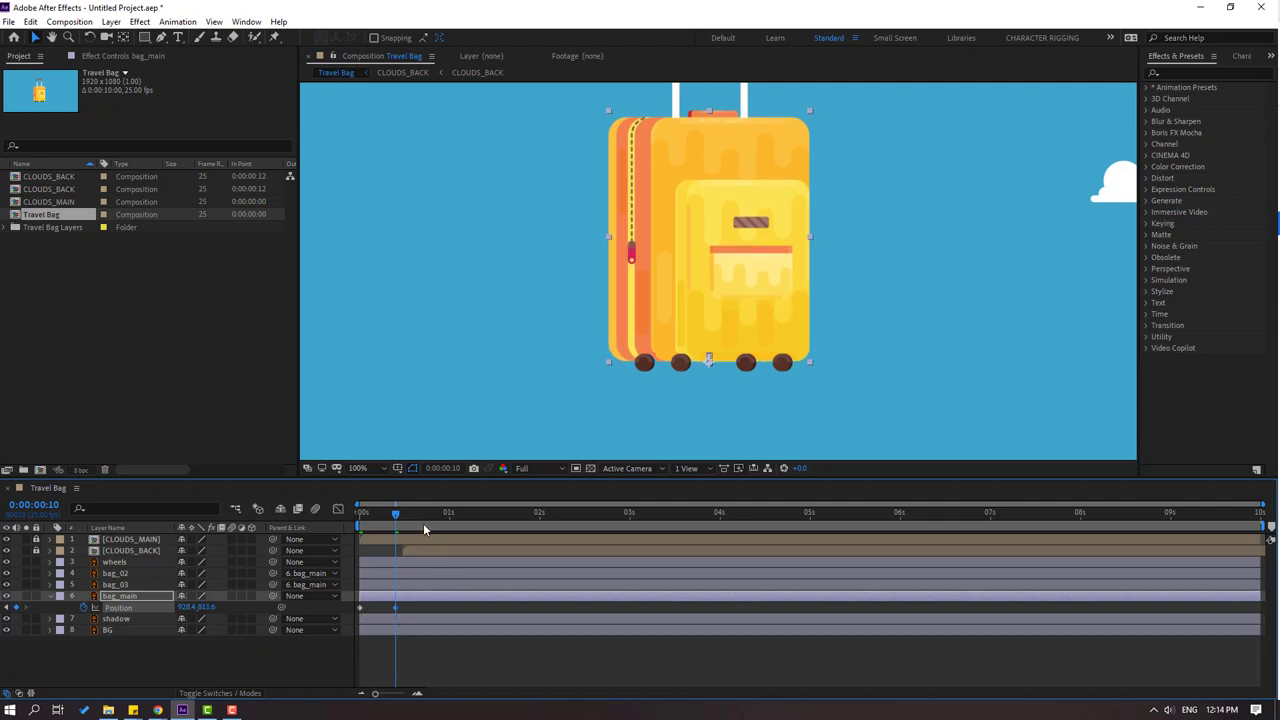
# Step: Copy the first bag_main Position keyframe to 0:00:00:20 and preview the bounce
pyautogui.hotkey('shift', 'pagedown')
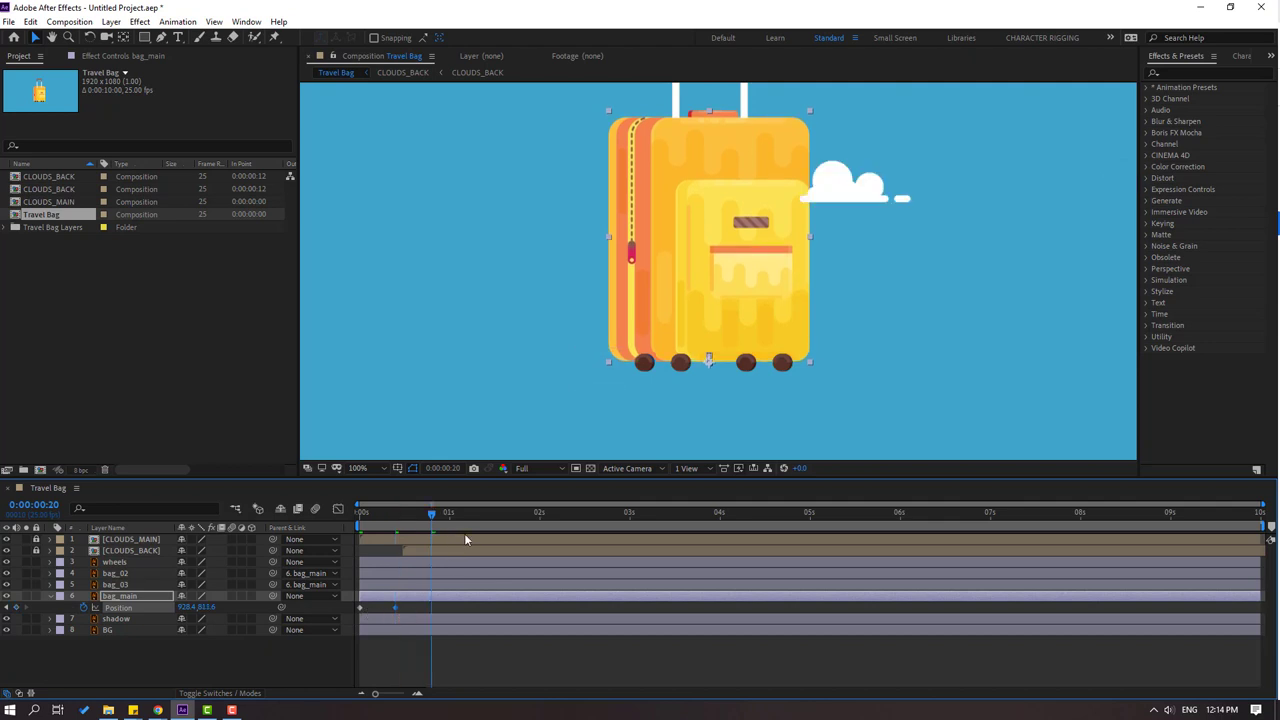
pyautogui.click(360, 607)
pyautogui.hotkey('shift', 'Up')
pyautogui.hotkey('shift', 'Up')
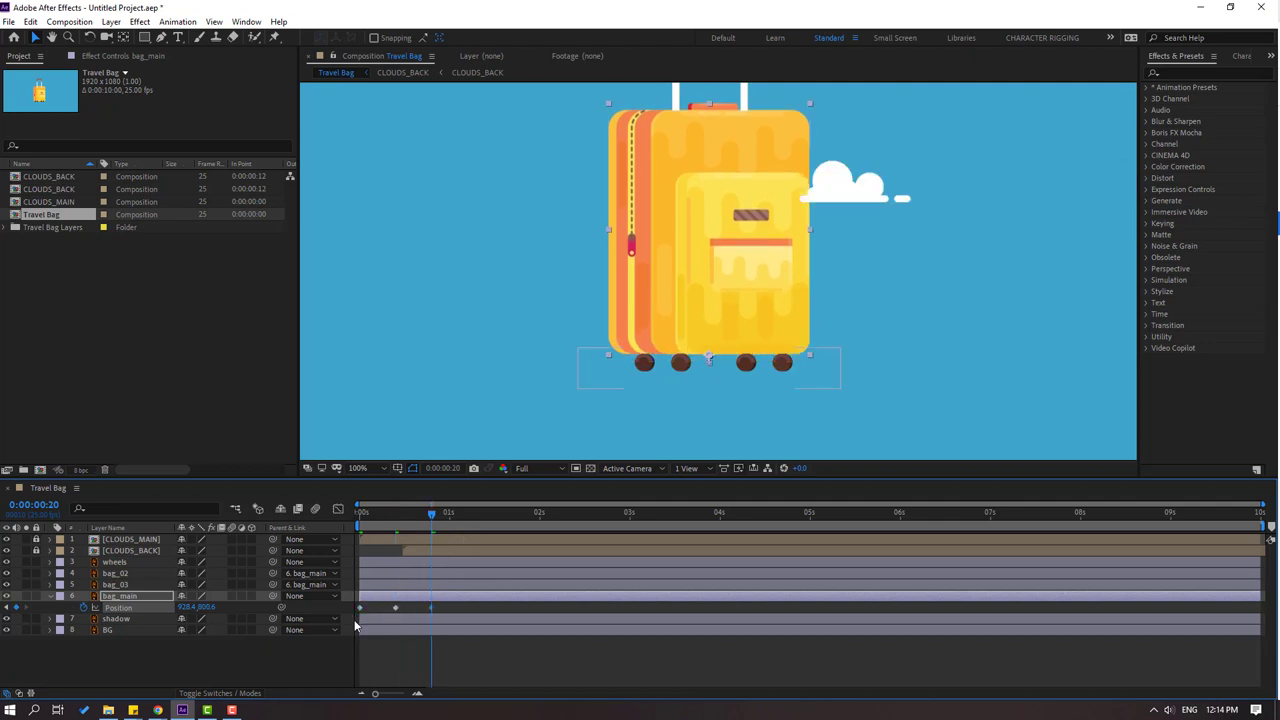
pyautogui.press('space')
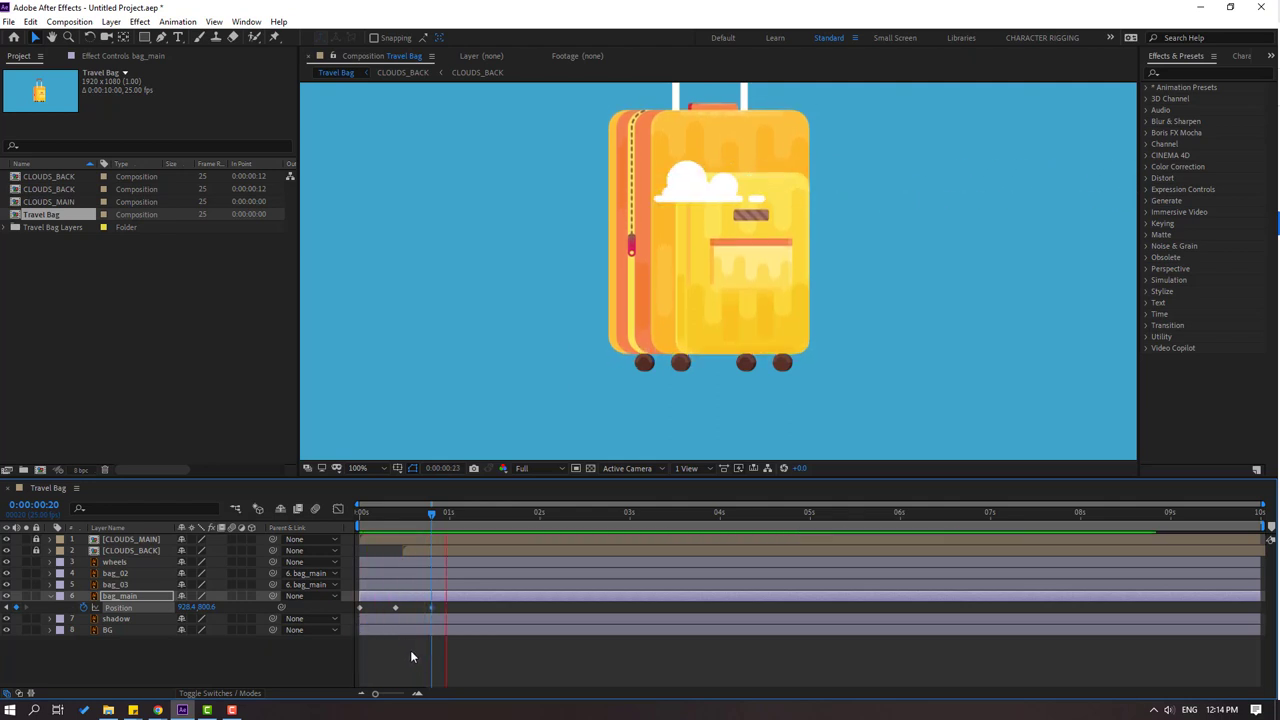
pyautogui.press('space')
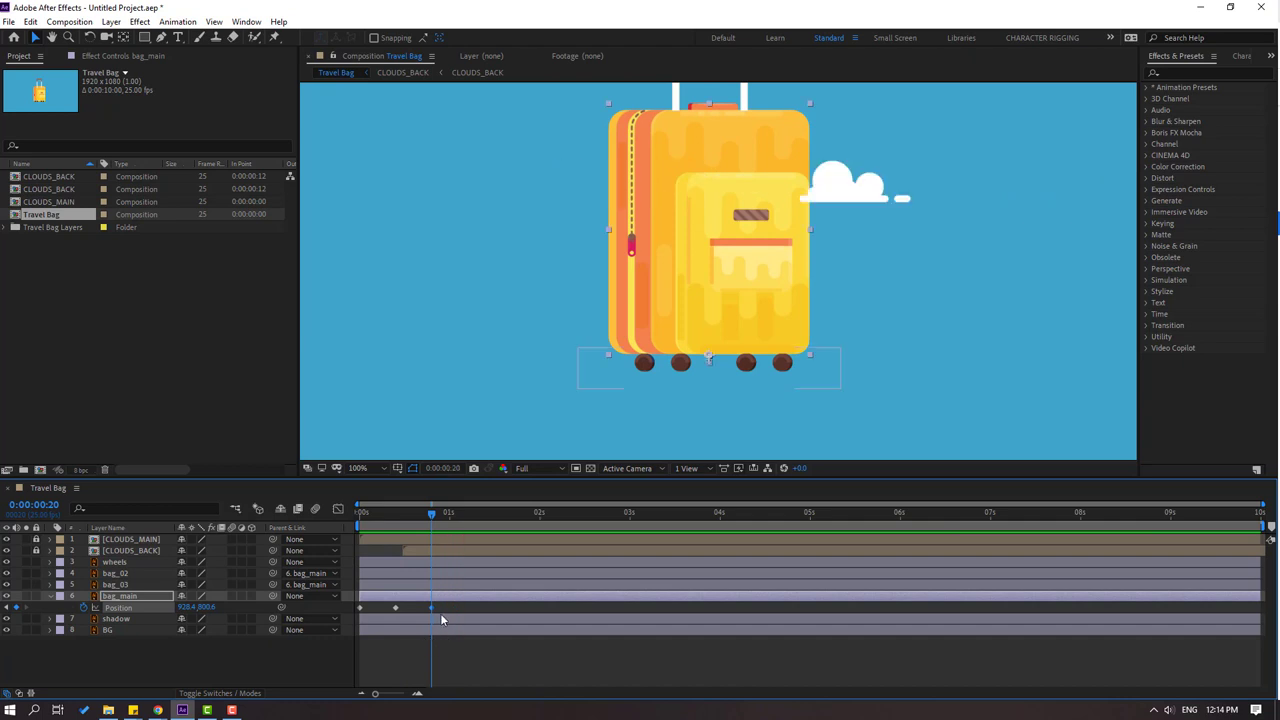
# Step: Apply Easy Ease to all three Position keyframes of bag_main and deselect them
pyautogui.moveTo(452, 609); pyautogui.dragTo(364, 614)
pyautogui.rightClick(363, 608)
pyautogui.moveTo(440, 598)
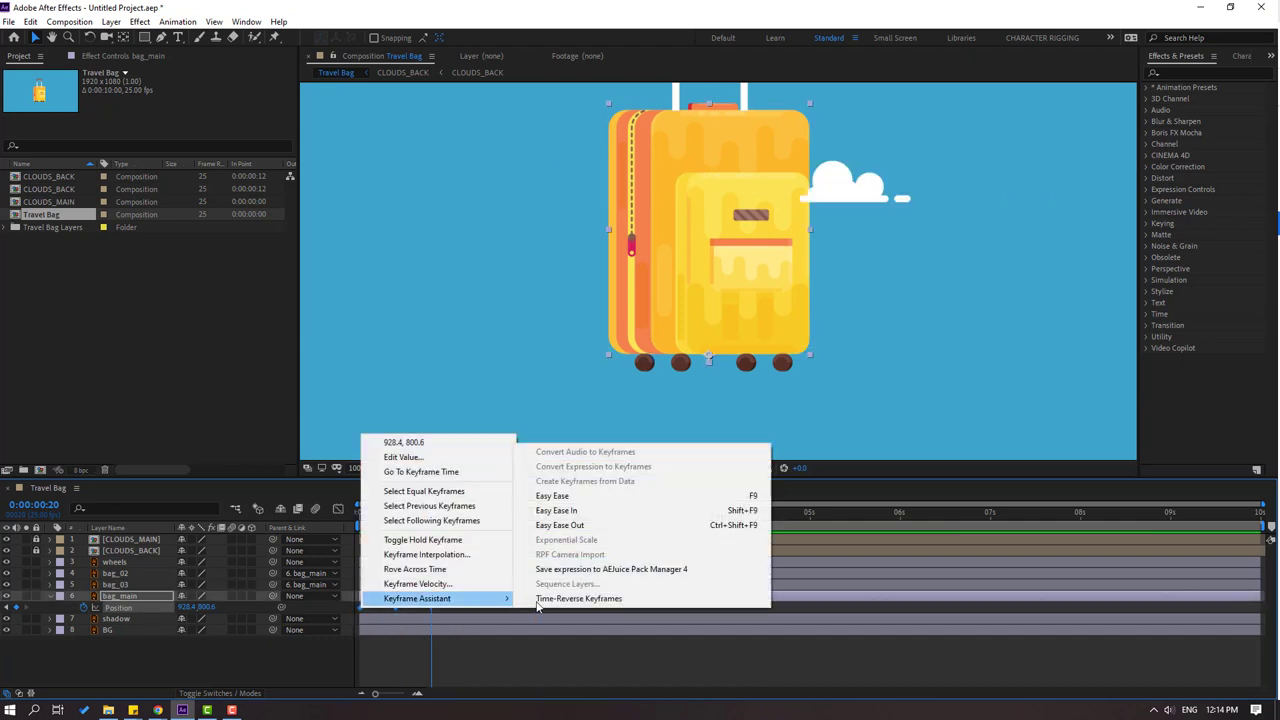
pyautogui.click(606, 512)
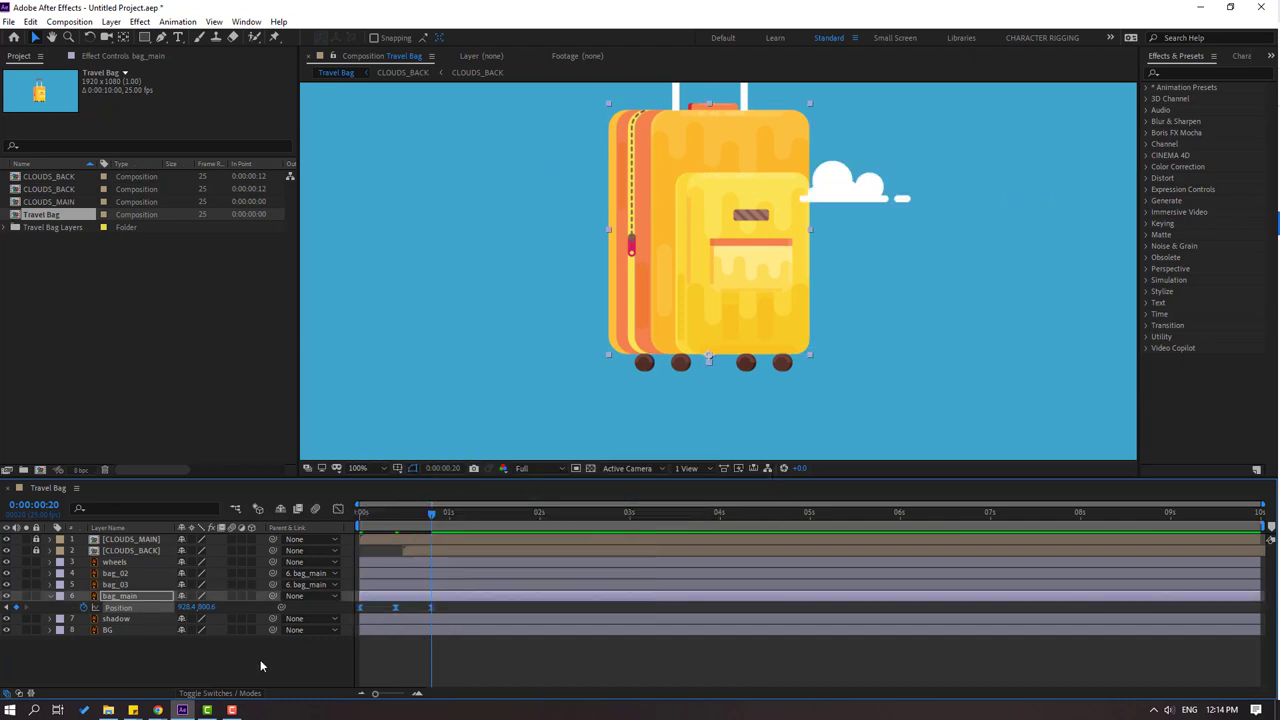
pyautogui.click(258, 659)
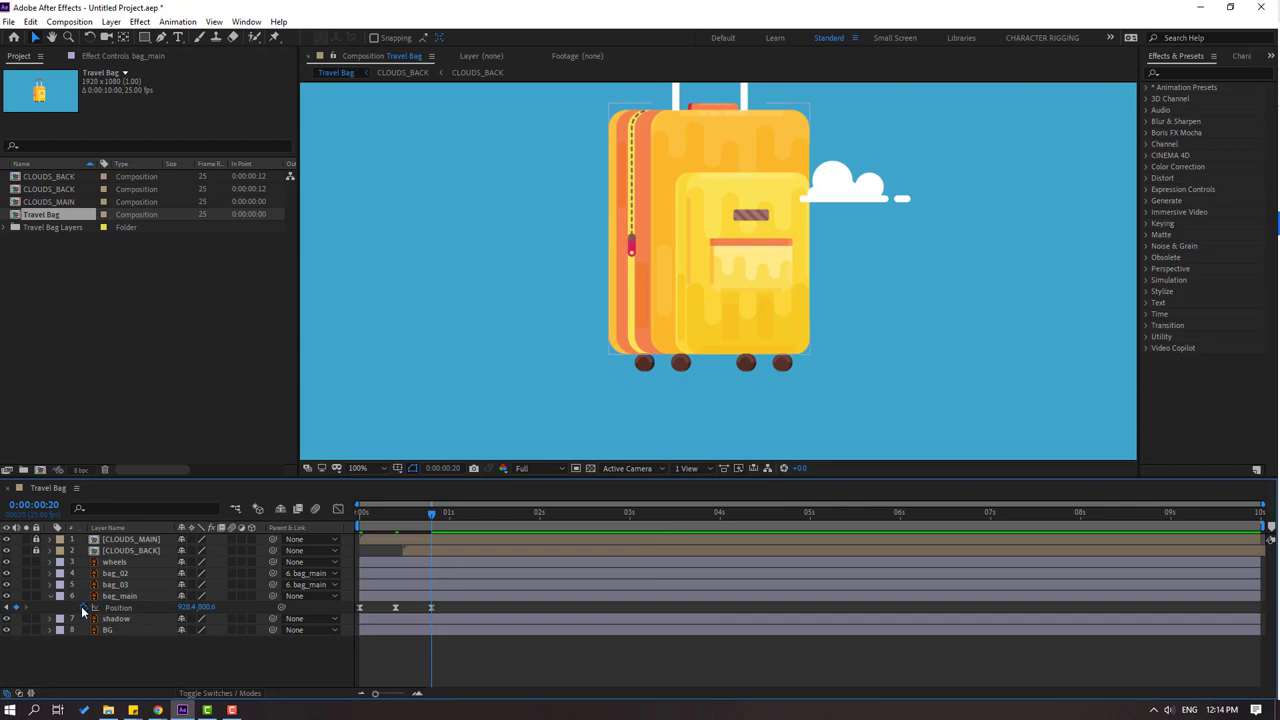
# Step: Loop bag_main's Position with the expression loopOutDuration(type = "cycle", duration = 0) and preview the whole composition at 50% magnification
pyautogui.keyDown('alt'); pyautogui.click(84, 608); pyautogui.keyUp('alt')
pyautogui.click(228, 620)
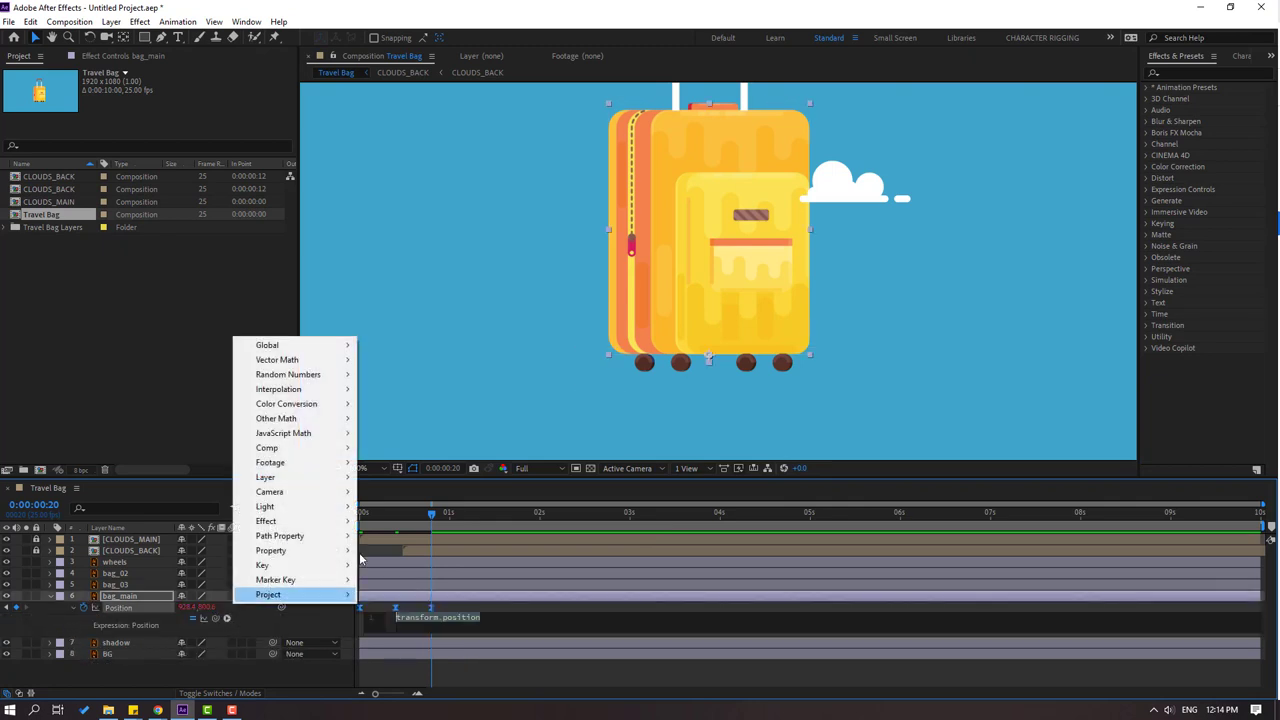
pyautogui.moveTo(300, 550)
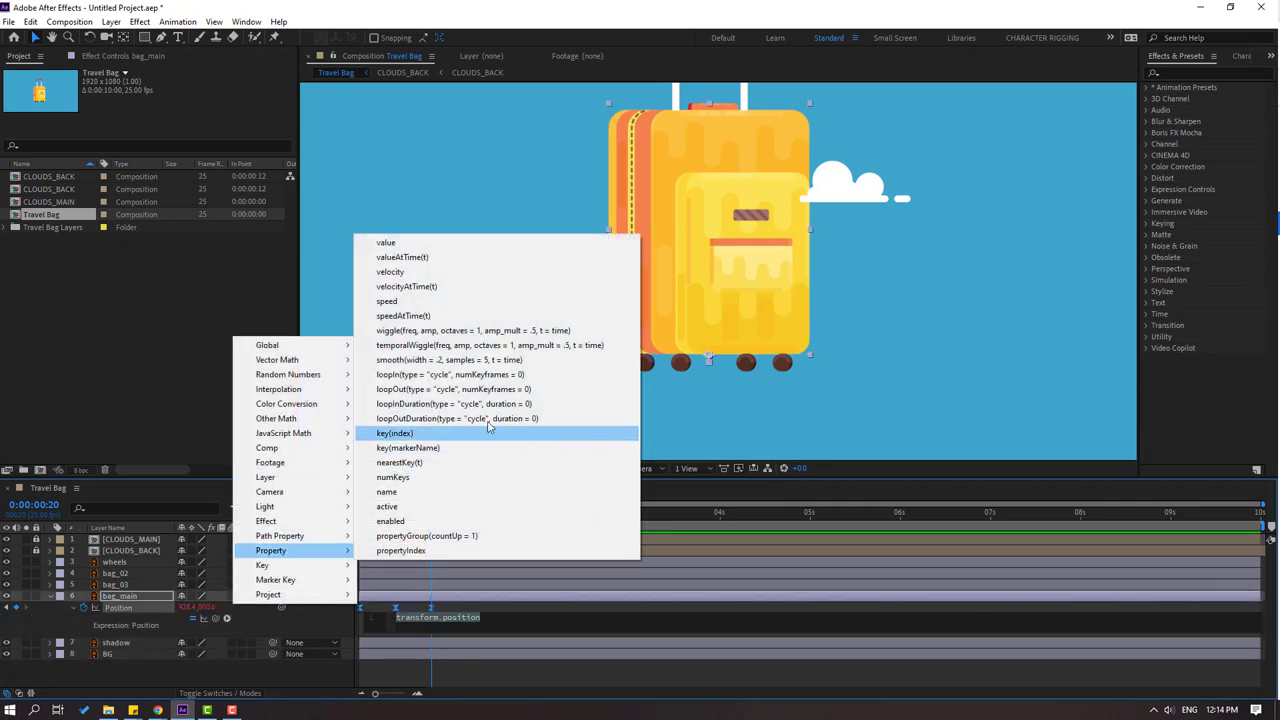
pyautogui.click(541, 419)
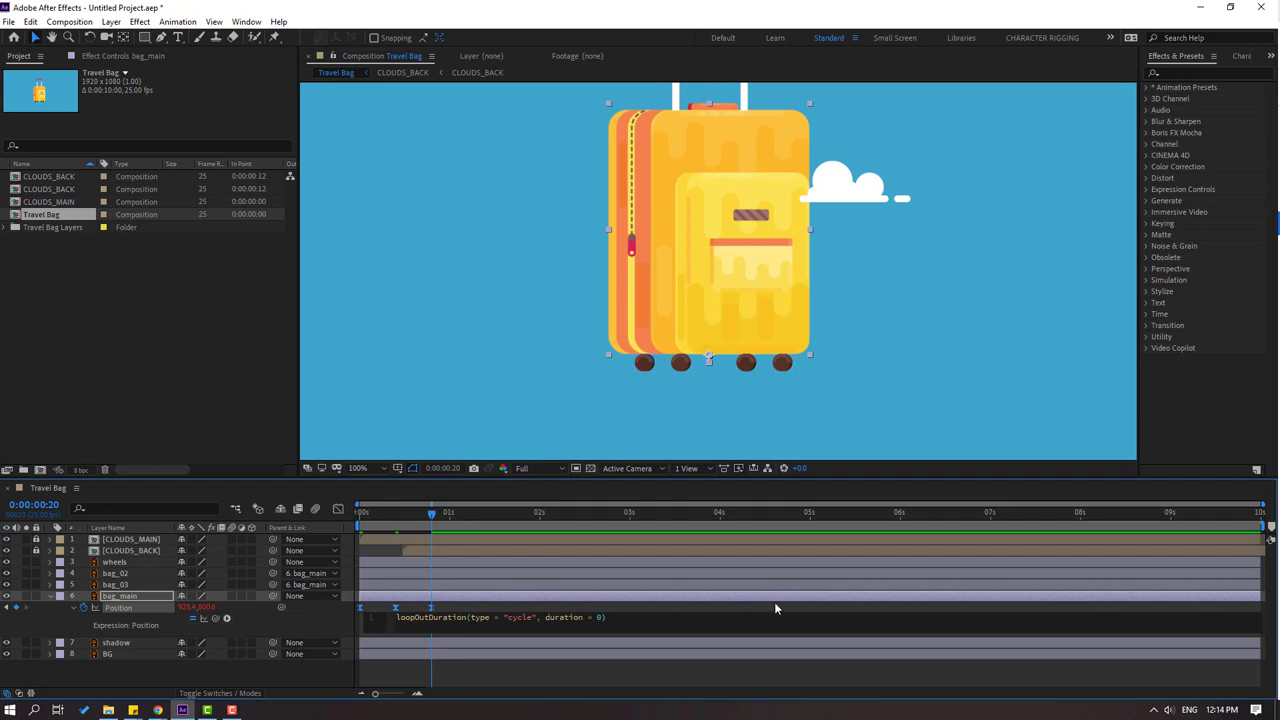
pyautogui.press('KP_Enter')
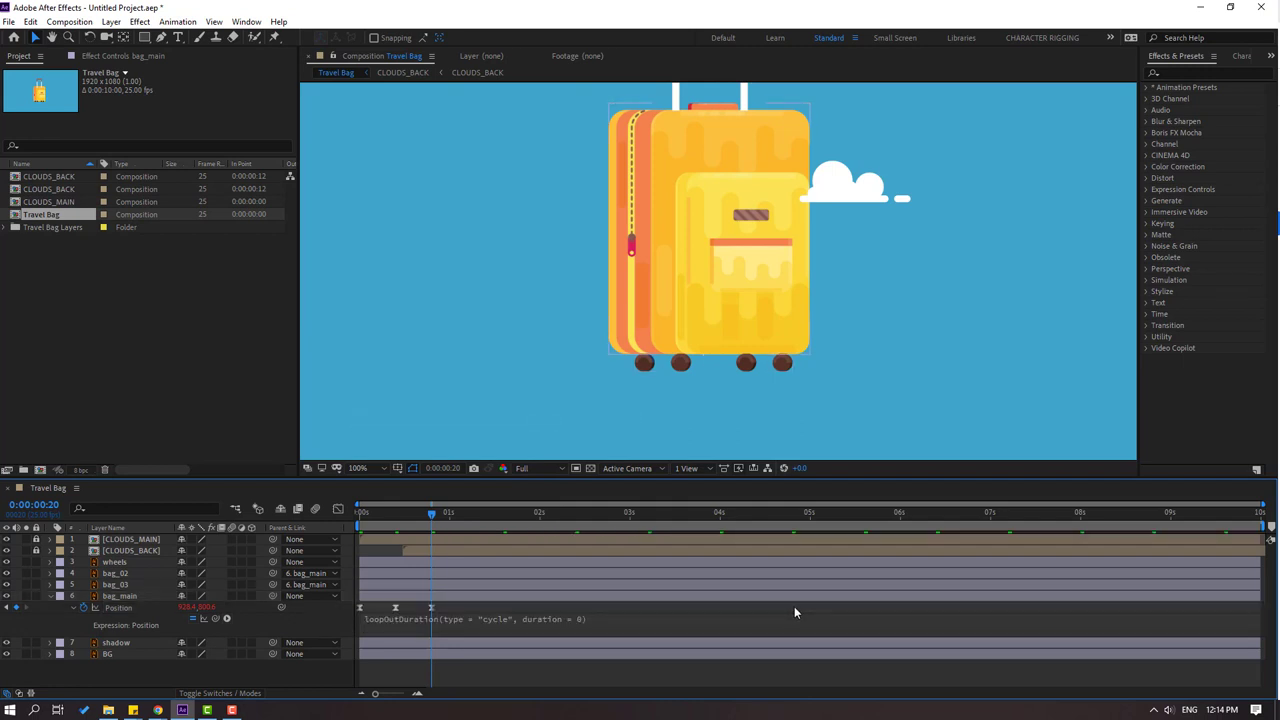
pyautogui.scroll(-2, 526, 400)
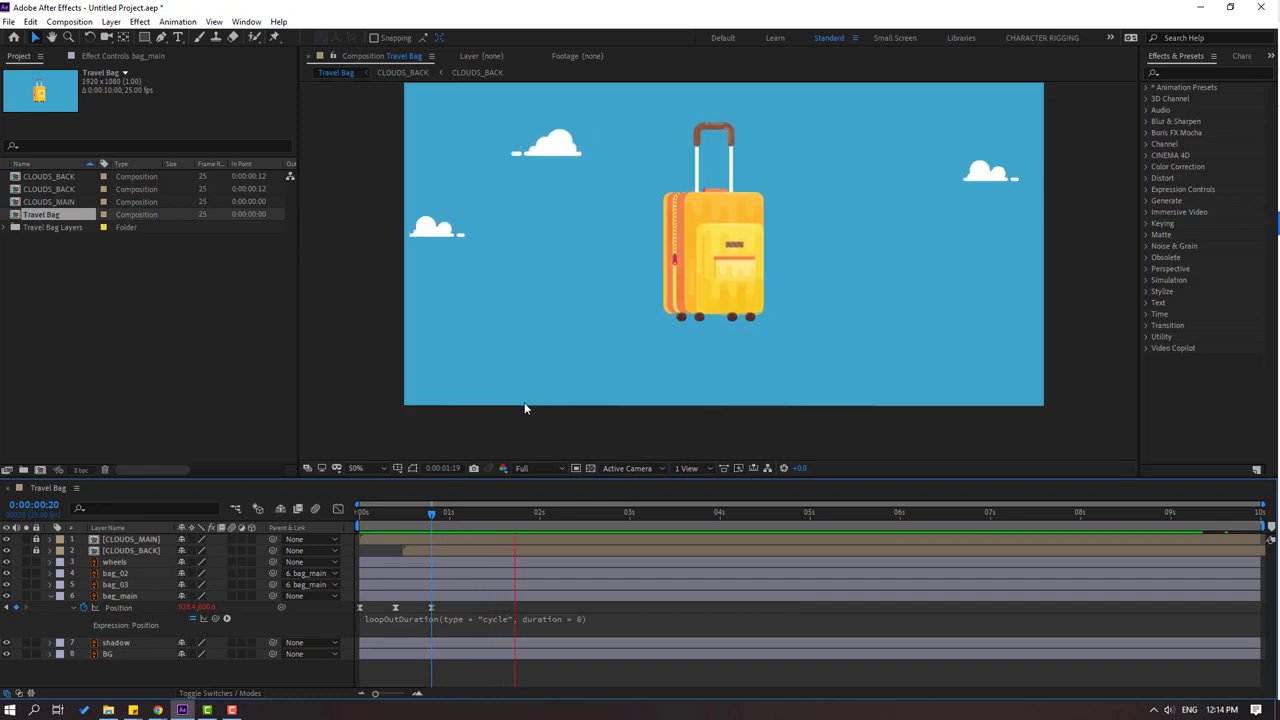
pyautogui.click(362, 469)
pyautogui.click(398, 245)
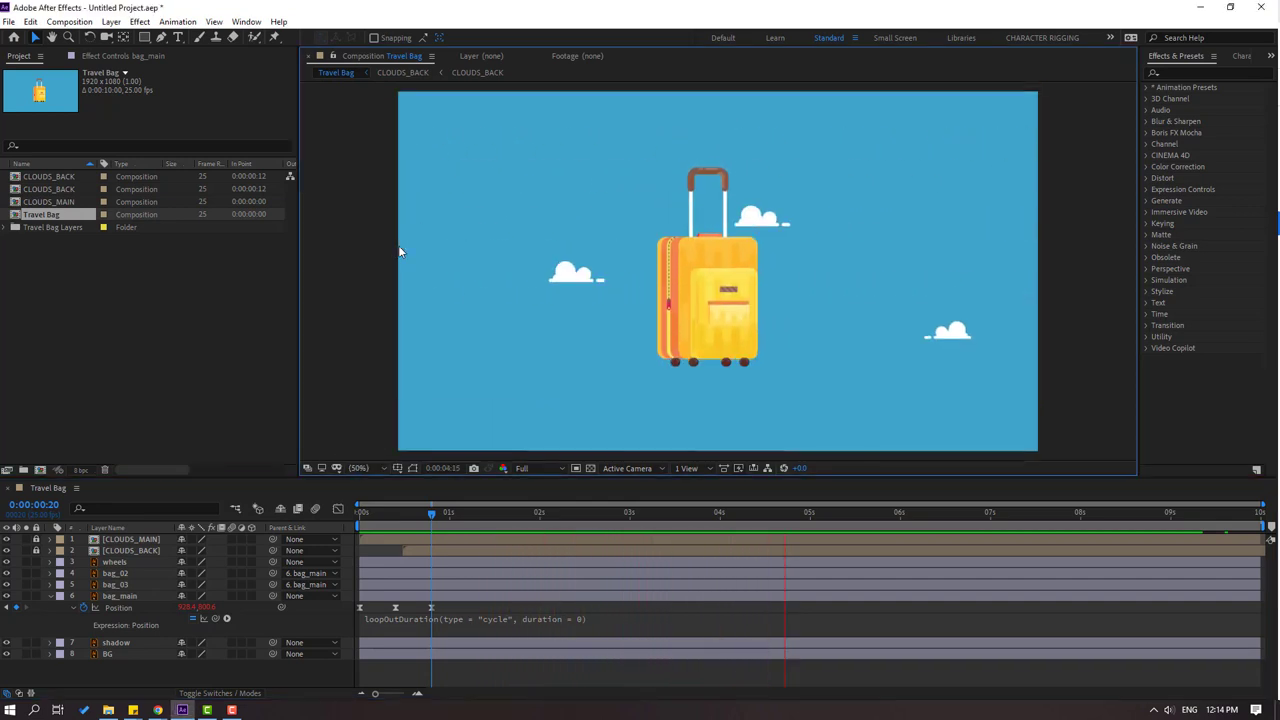
pyautogui.click(420, 522)
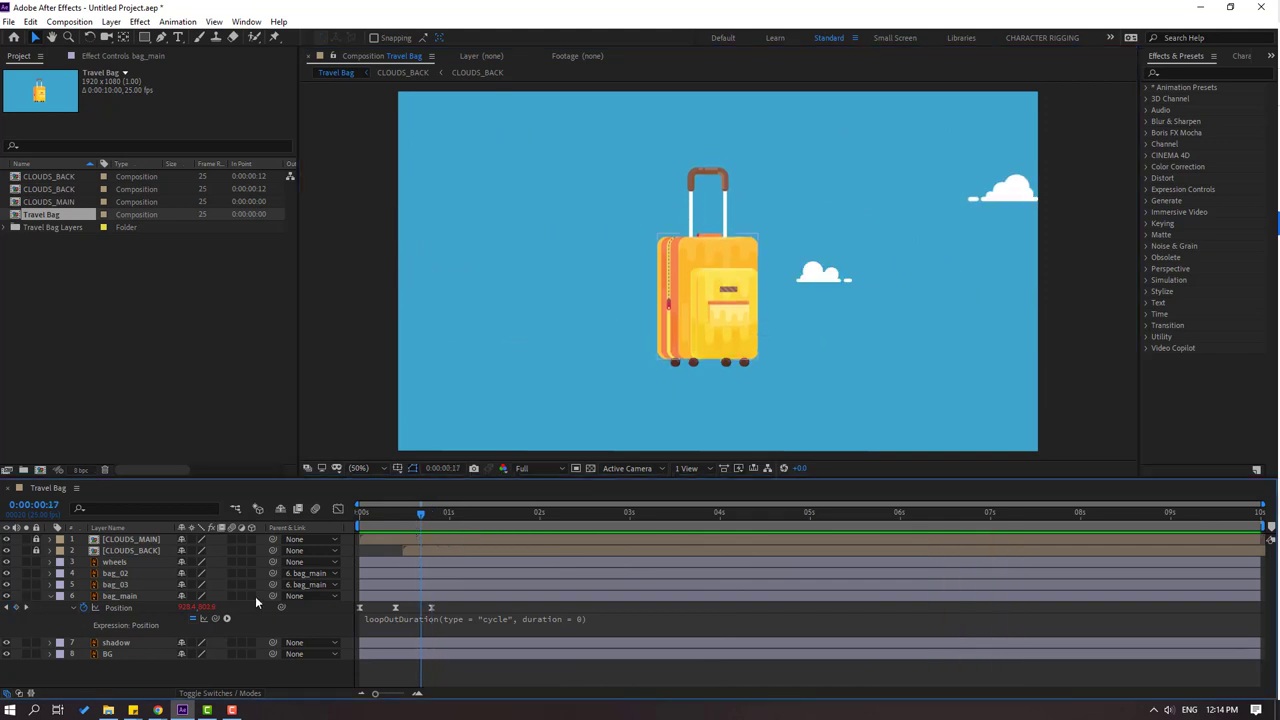
# Step: Apply the Fill effect to the shadow layer and color it slightly darker than the sampled background blue, about #3791B0
pyautogui.click(125, 642)
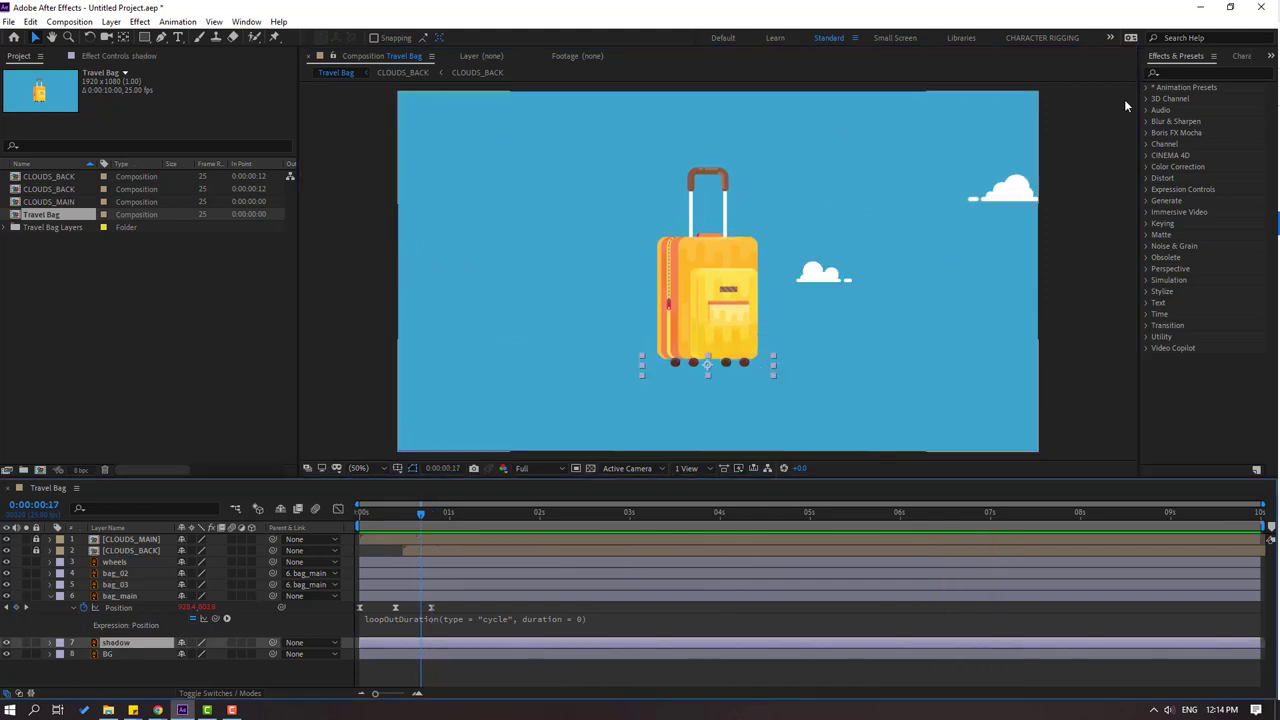
pyautogui.click(1179, 72)
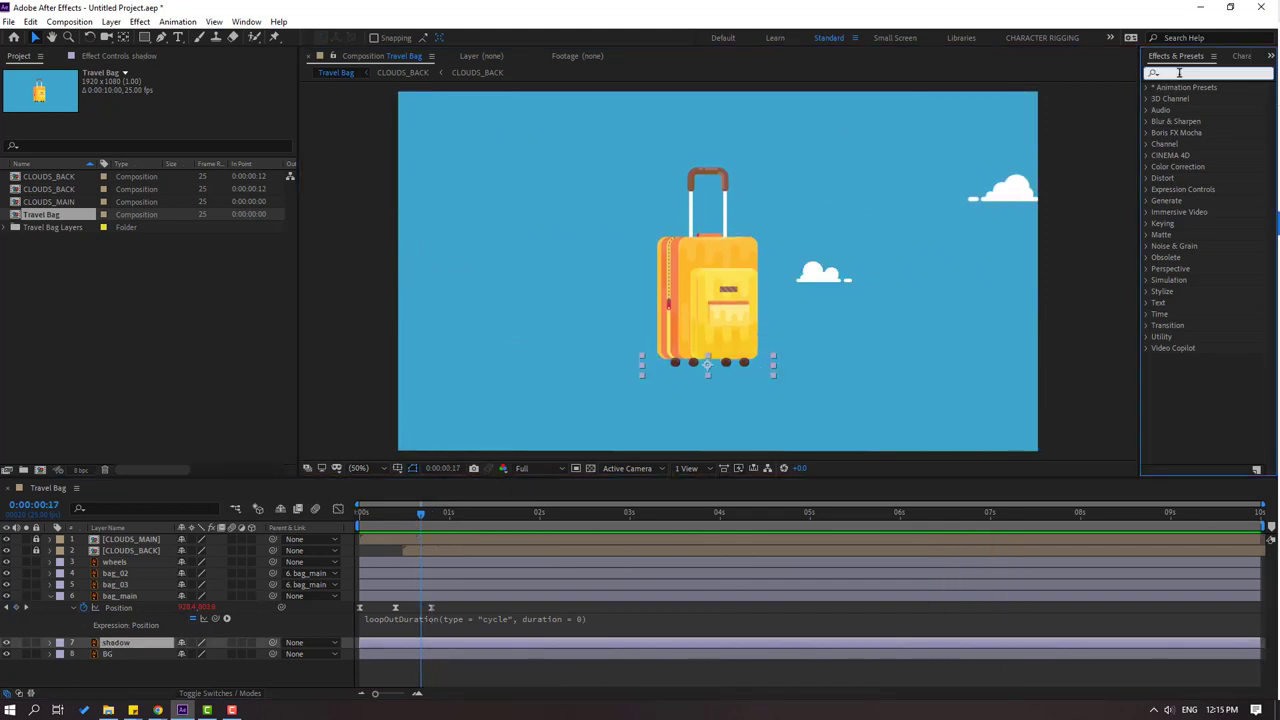
pyautogui.write('fill')
pyautogui.moveTo(1205, 157); pyautogui.dragTo(110, 645)
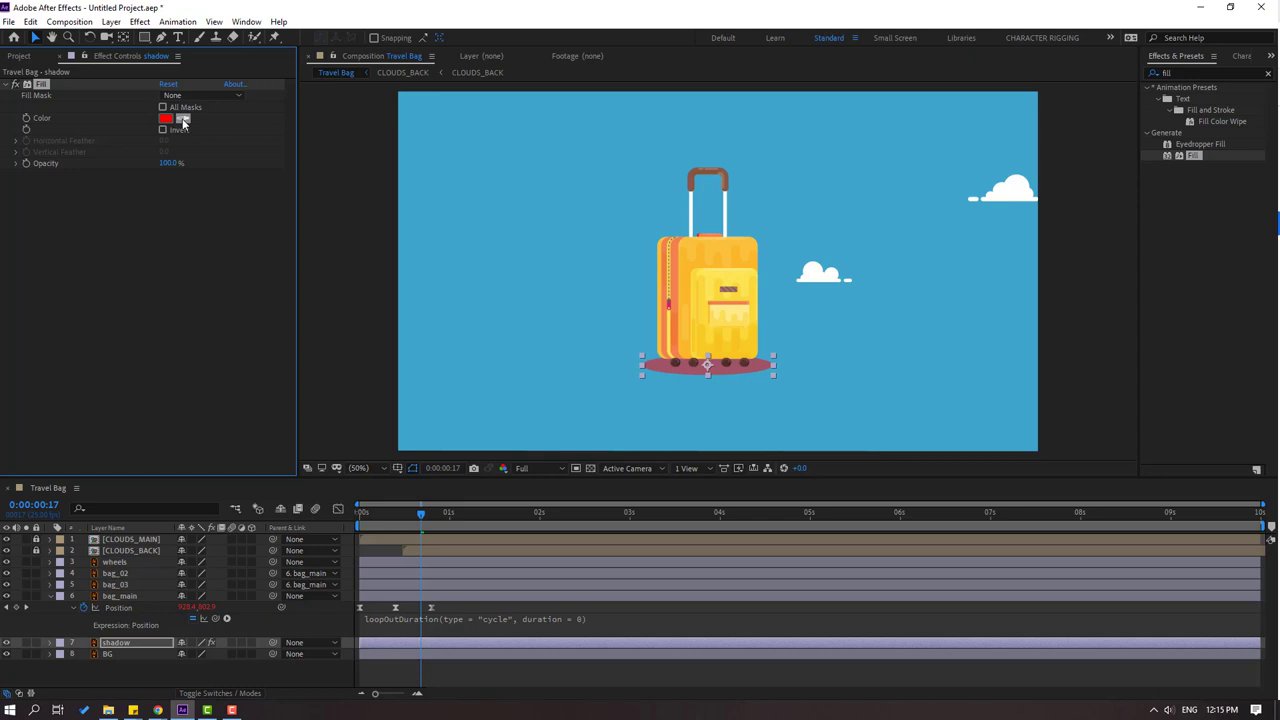
pyautogui.click(488, 193)
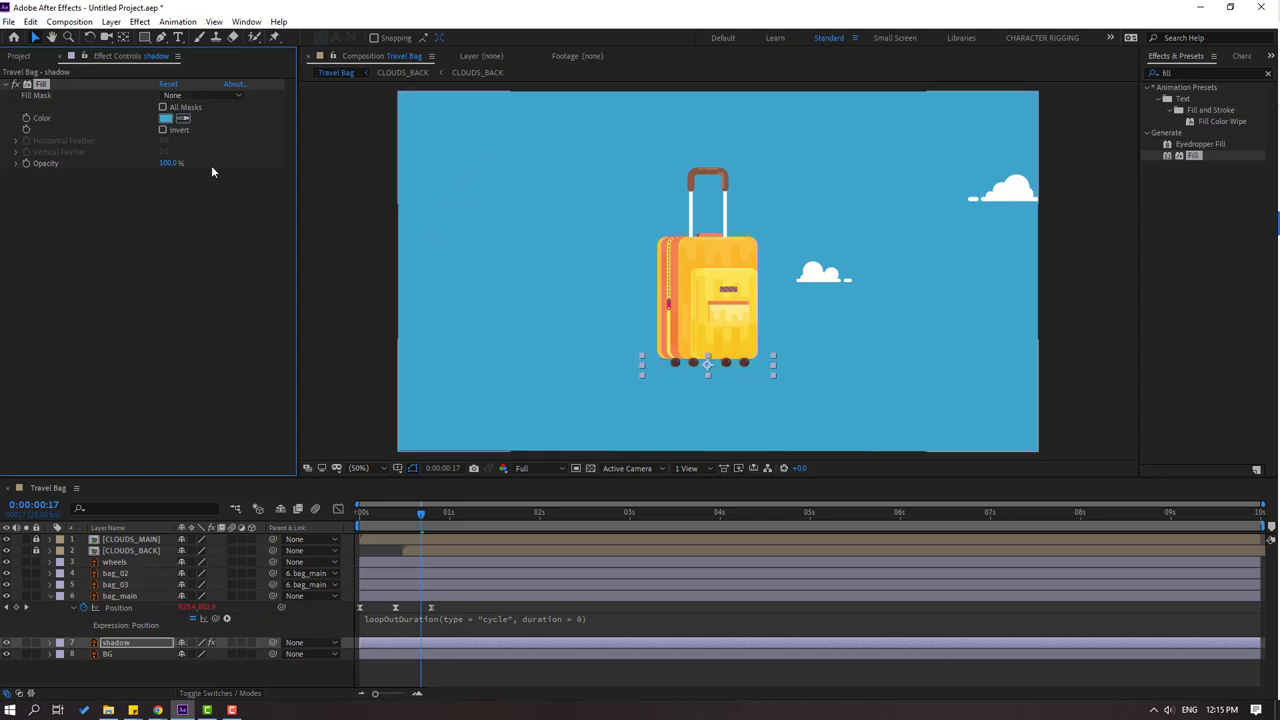
pyautogui.click(166, 120)
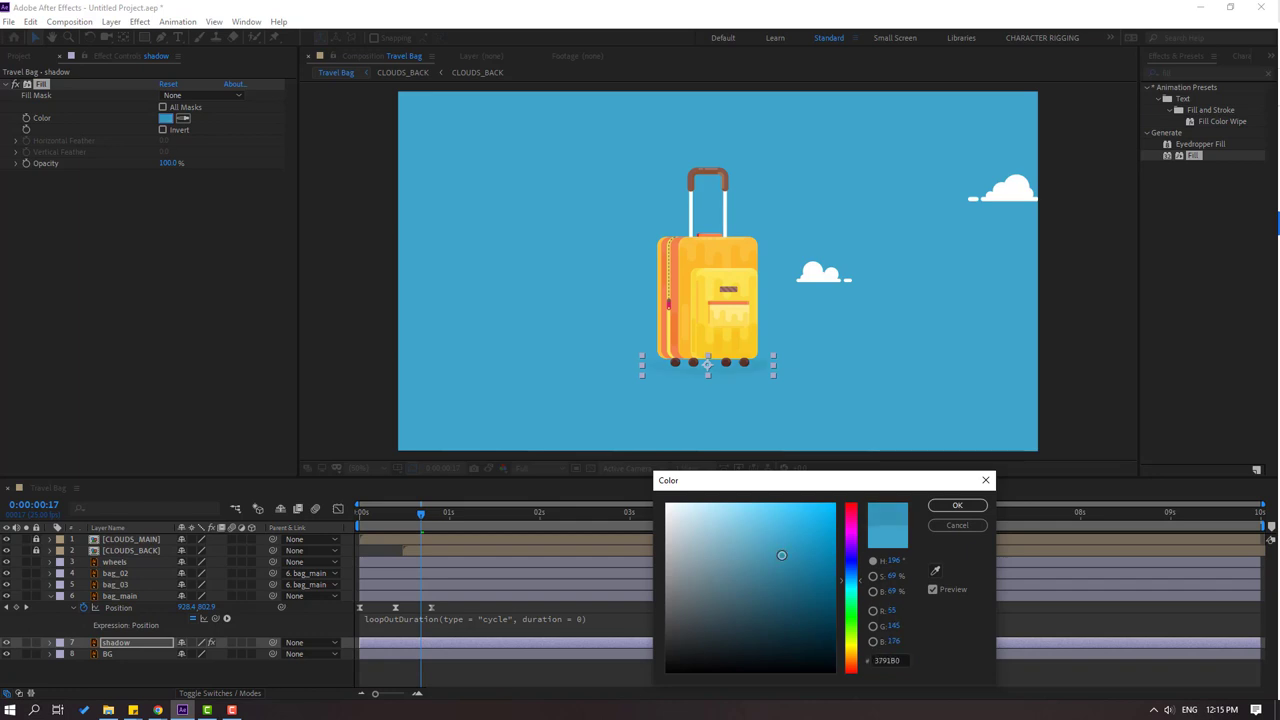
pyautogui.click(957, 505)
pyautogui.press('space')
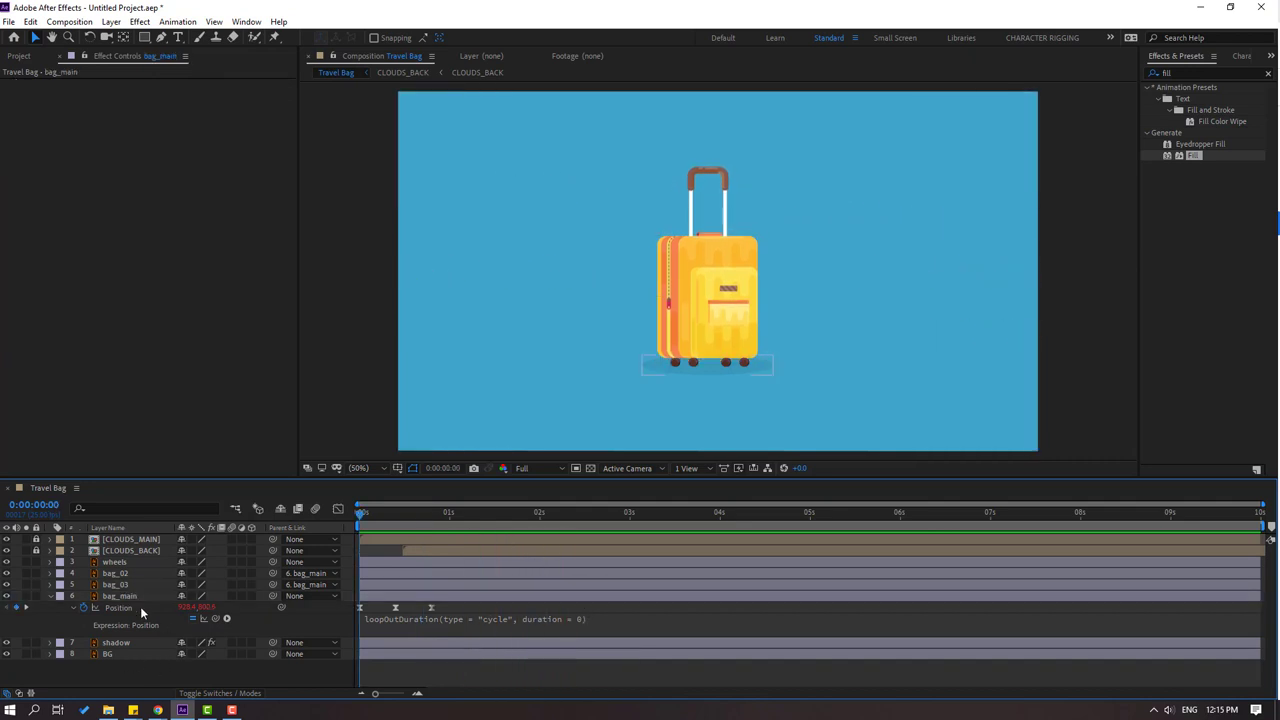
# Step: Keyframe bag_main's Rotation at -3° on 0:00:00:00 and 3° on 0:00:00:10
pyautogui.click(133, 595)
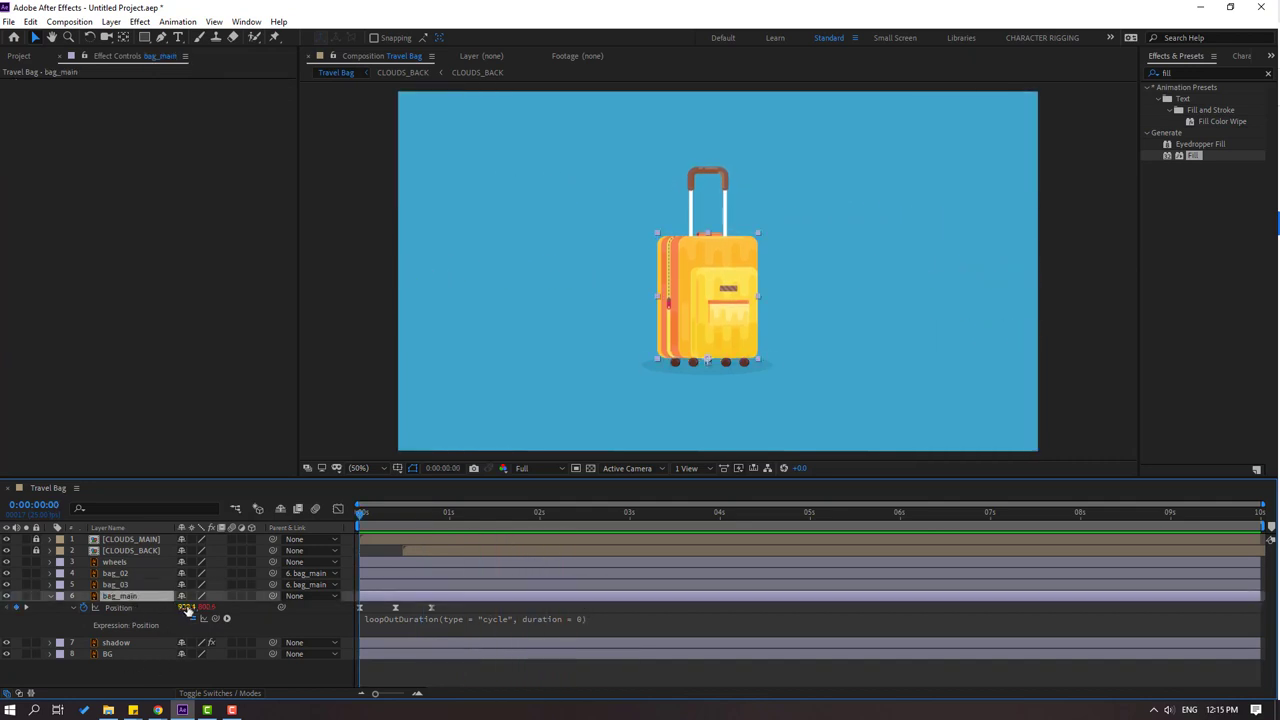
pyautogui.hotkey('shift', 'r')
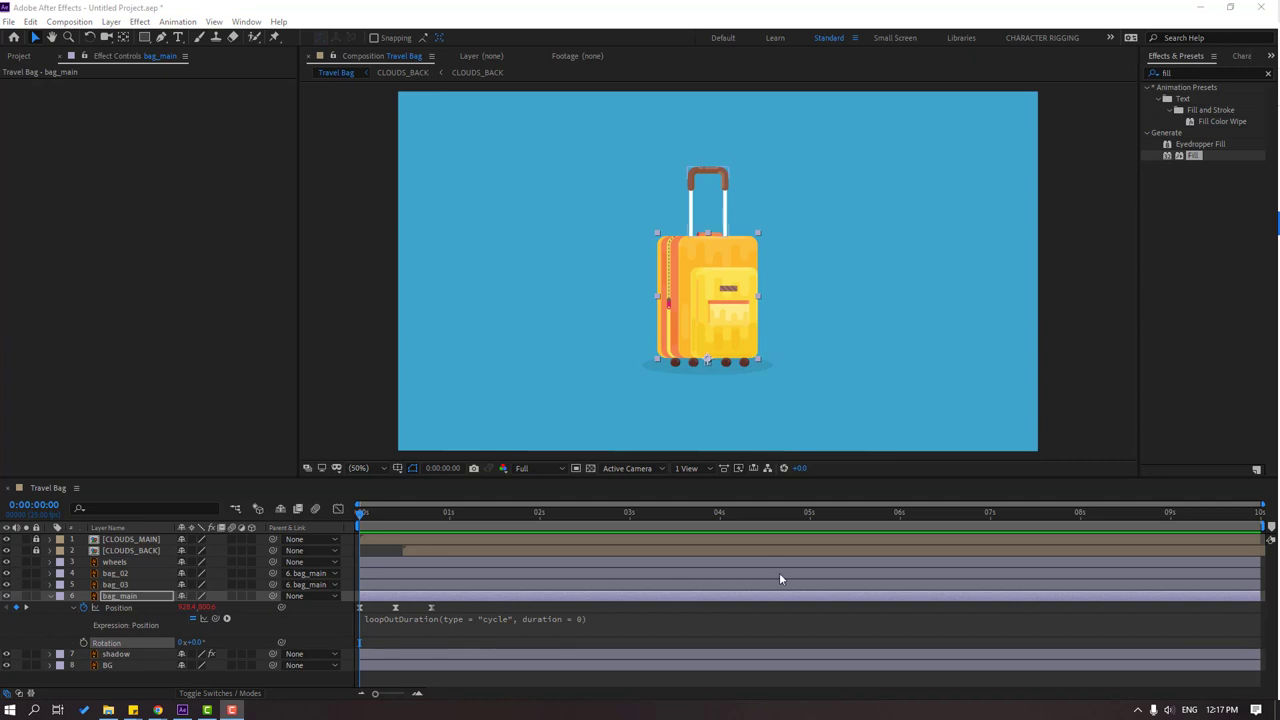
pyautogui.click(84, 643)
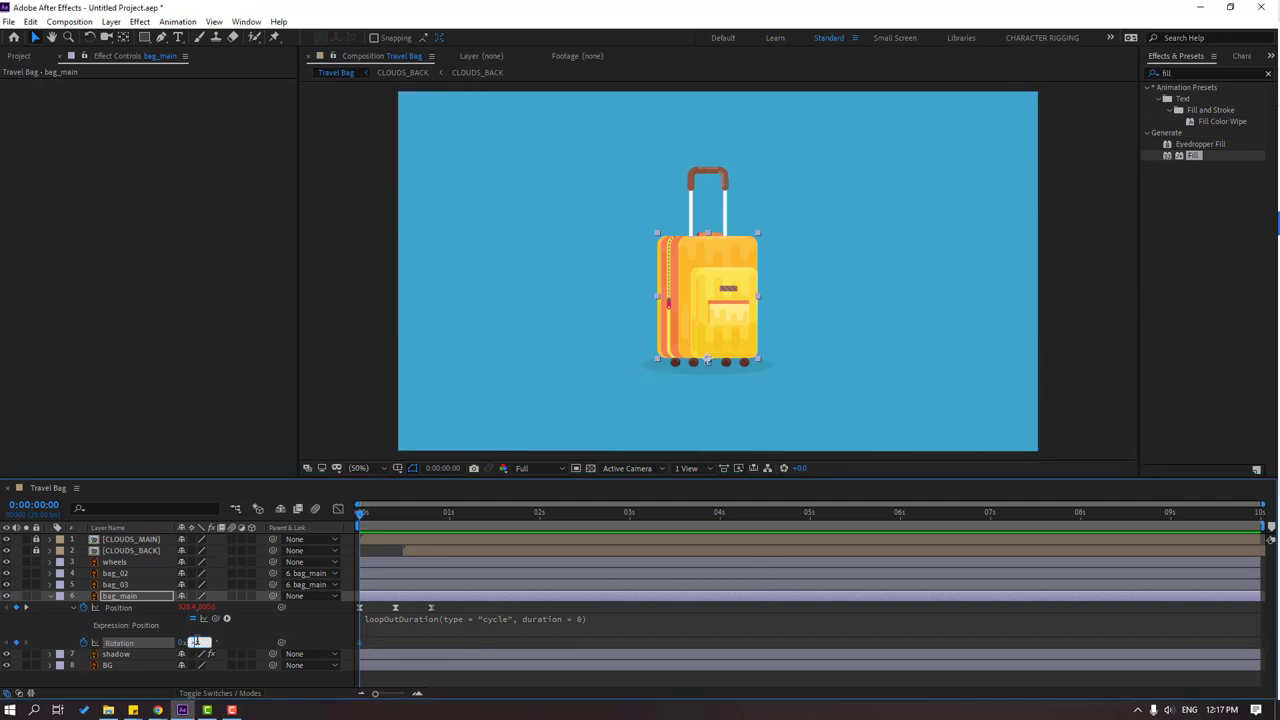
pyautogui.press('Return')
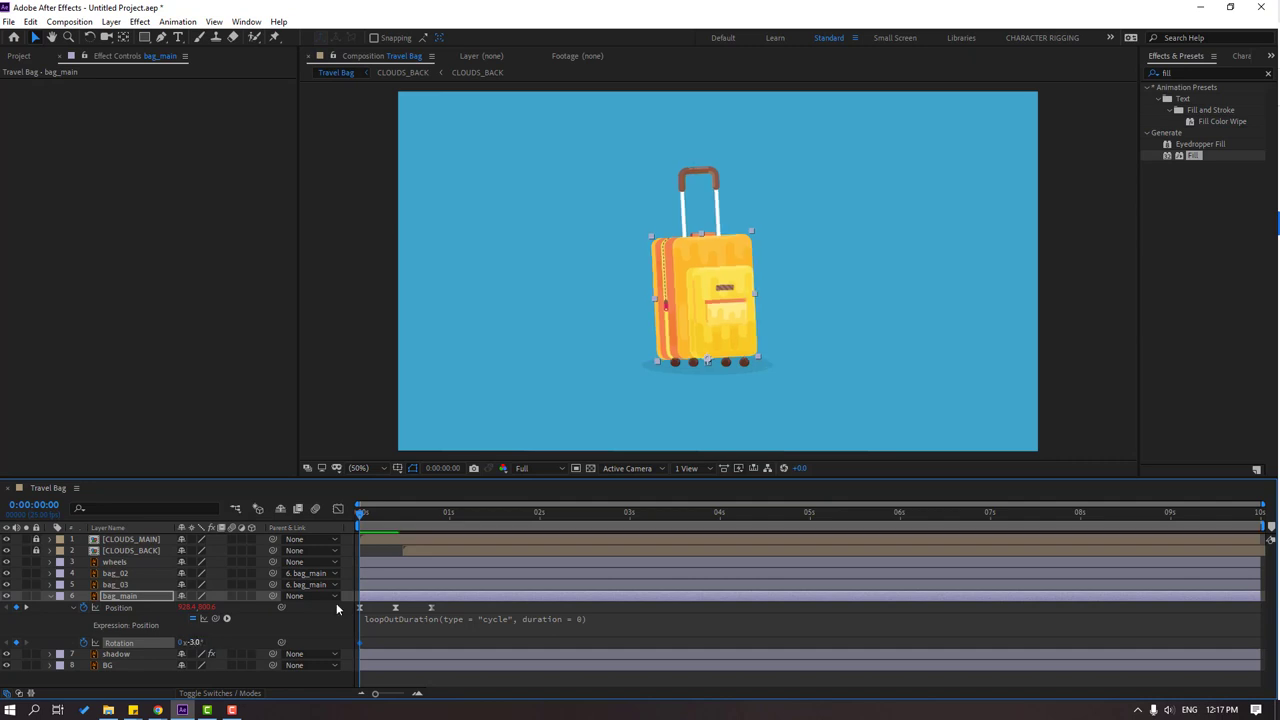
pyautogui.moveTo(365, 520); pyautogui.dragTo(398, 516)
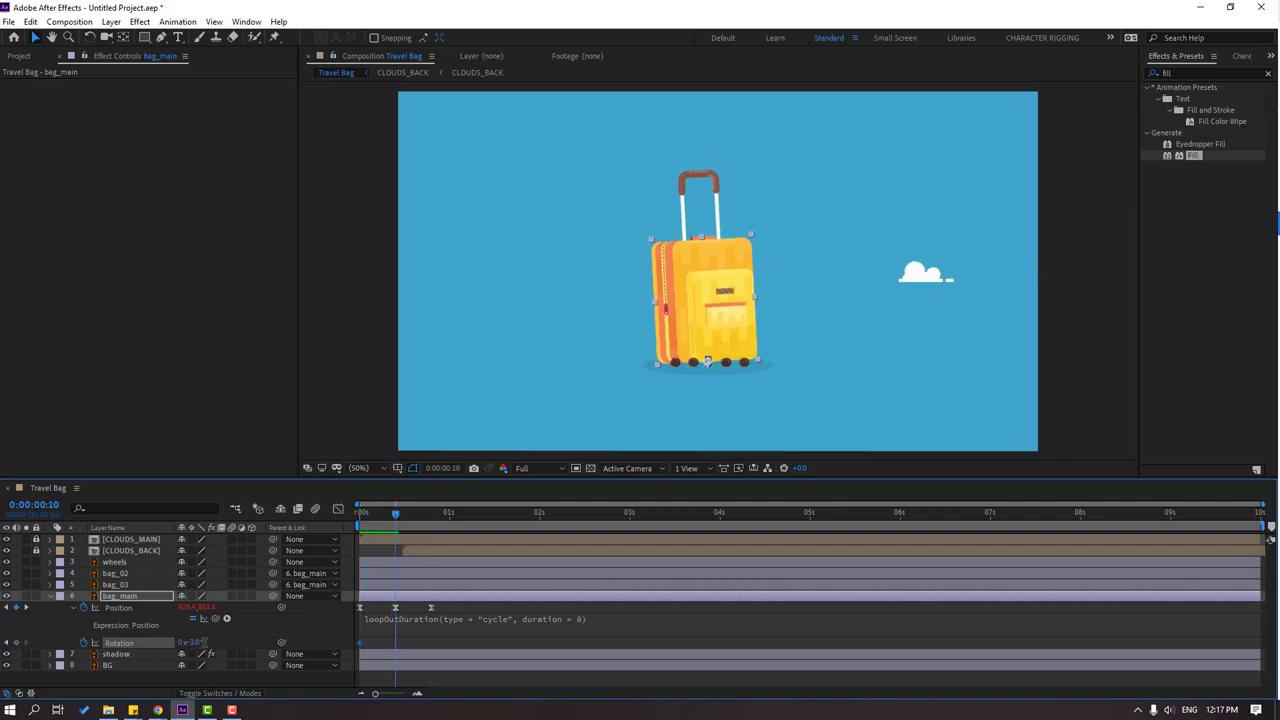
pyautogui.write('3')
pyautogui.press('Return')
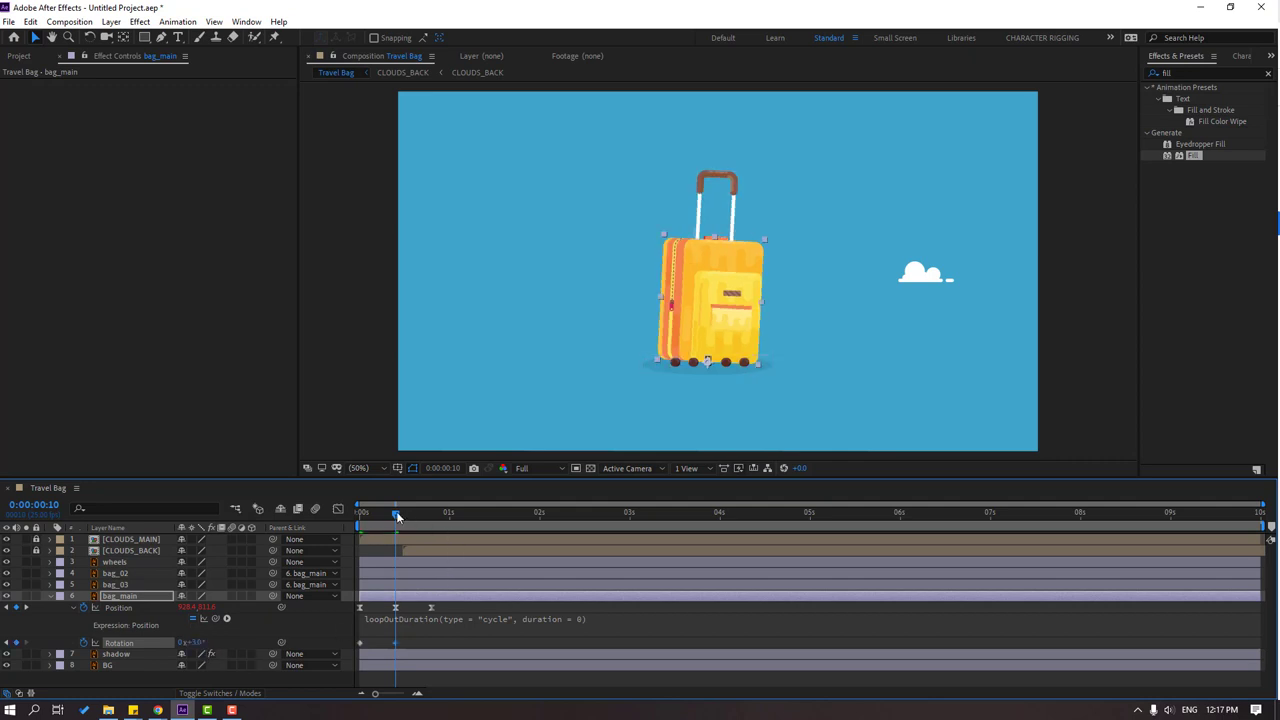
# Step: Copy the first bag_main Rotation keyframe to 0:00:00:20, end the work area there and preview the tilt
pyautogui.moveTo(398, 516); pyautogui.dragTo(433, 512)
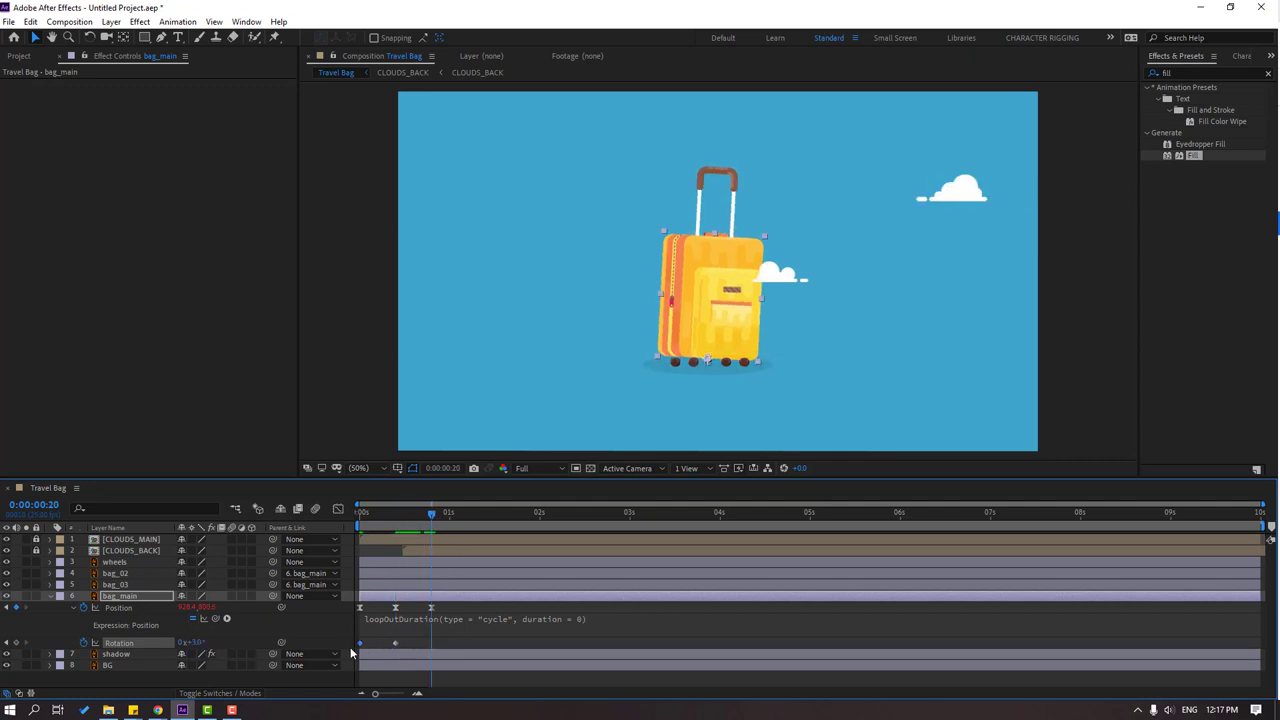
pyautogui.hotkey('ctrl', 'v')
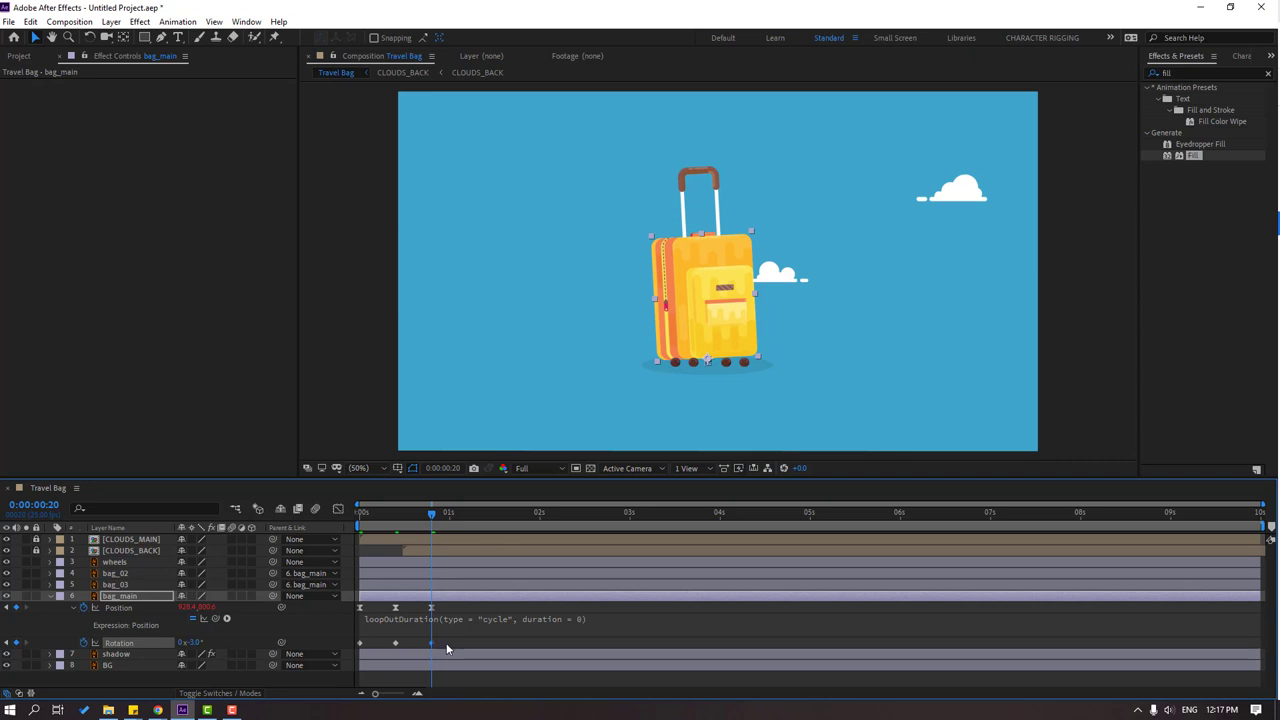
pyautogui.press('n')
pyautogui.press('space')
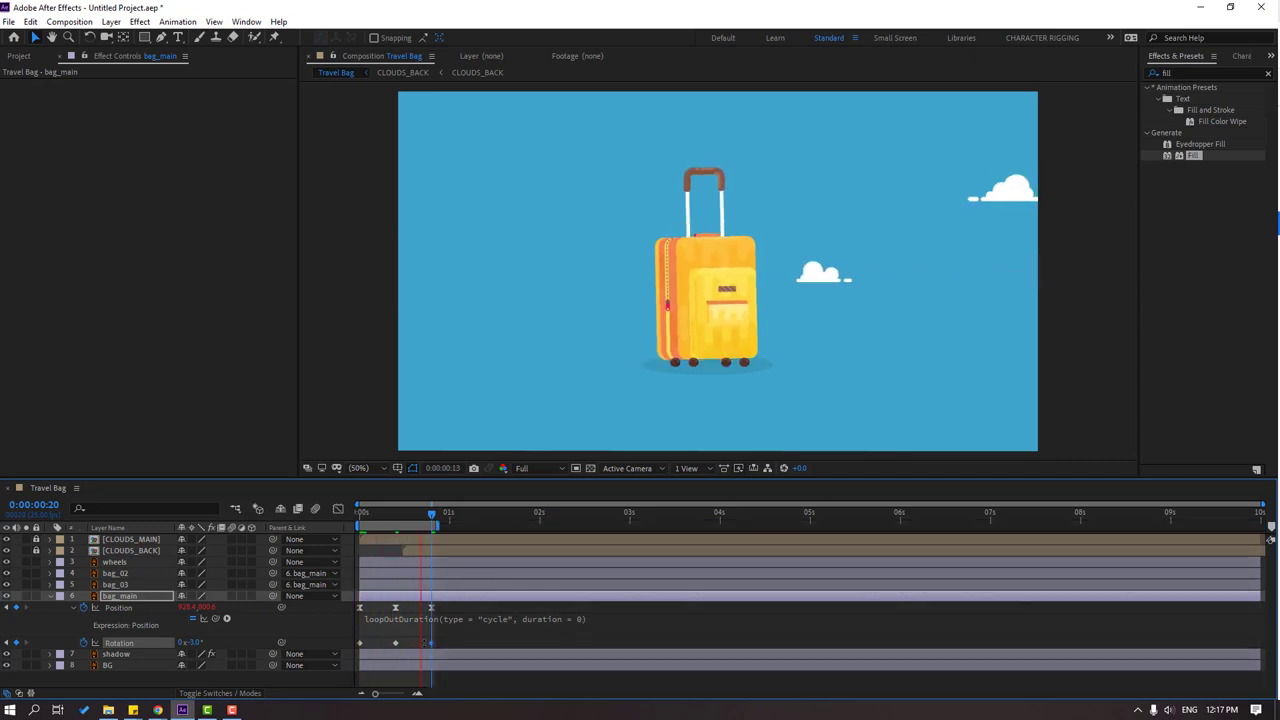
pyautogui.press('space')
# Step: Apply Easy Ease to all three Rotation keyframes of bag_main, preview the motion and deselect them
pyautogui.moveTo(443, 644); pyautogui.dragTo(344, 652)
pyautogui.rightClick(362, 648)
pyautogui.moveTo(429, 703)
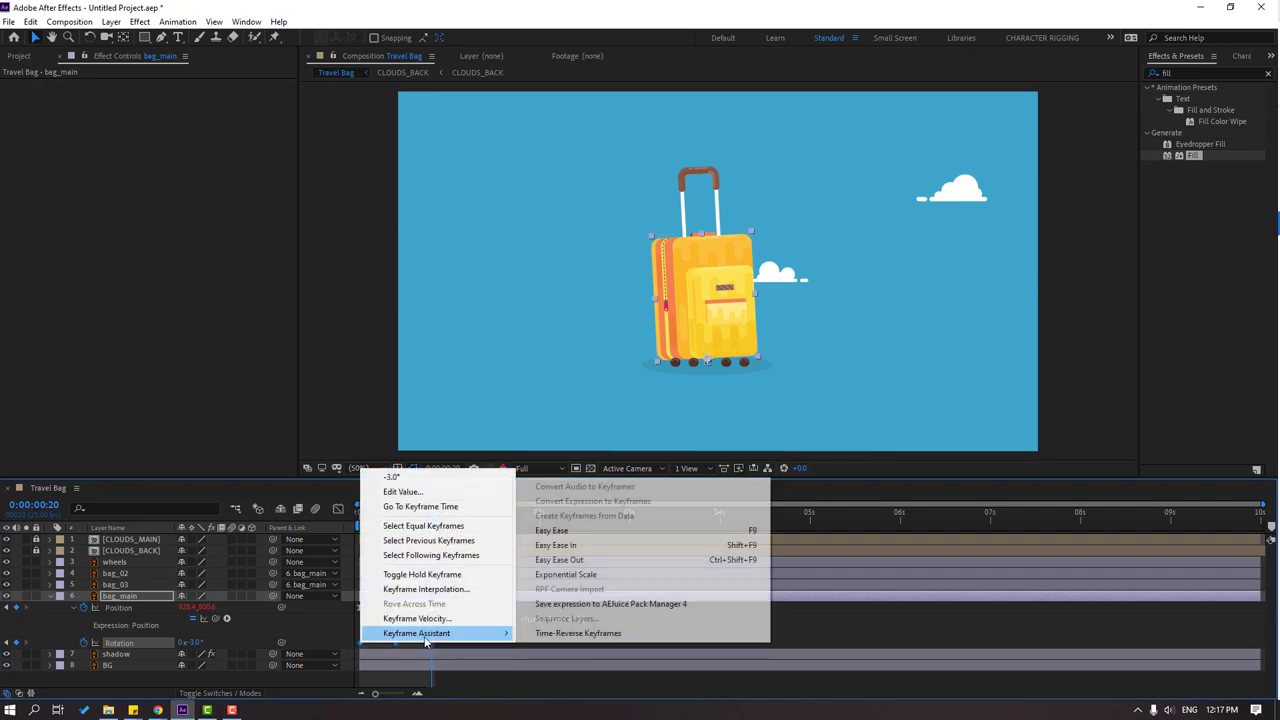
pyautogui.click(550, 535)
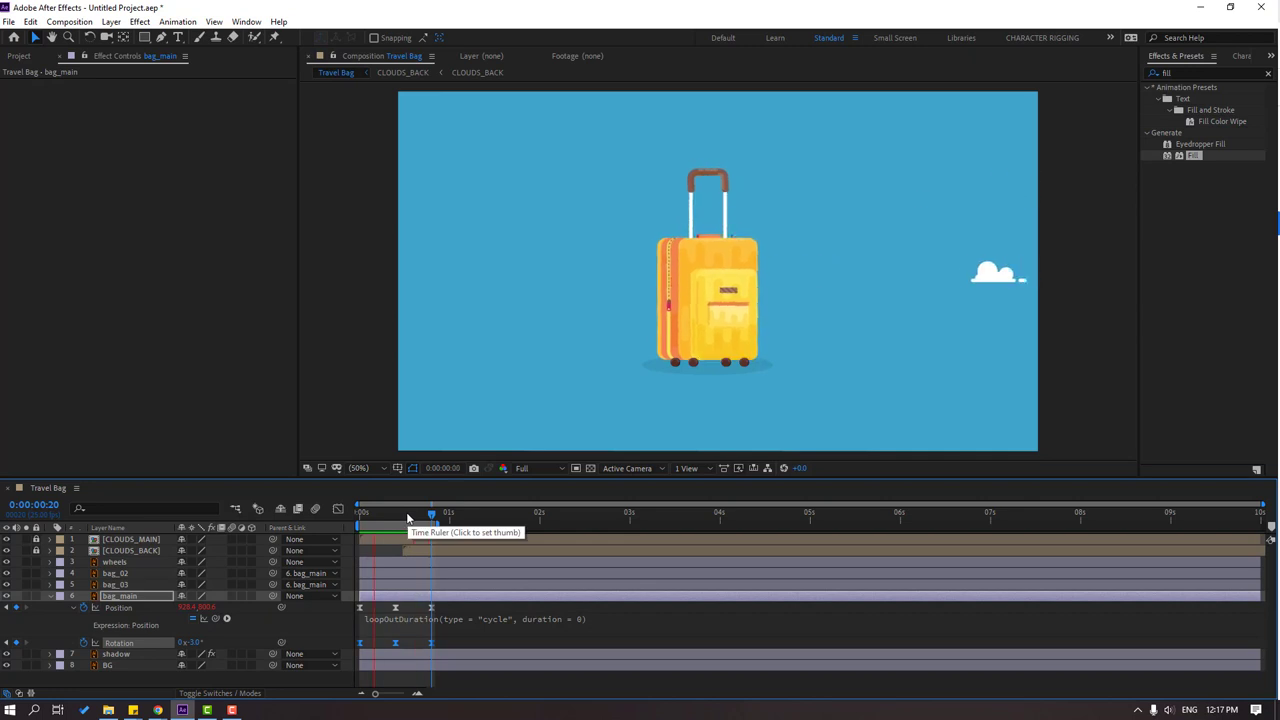
pyautogui.press('space')
pyautogui.click(485, 687)
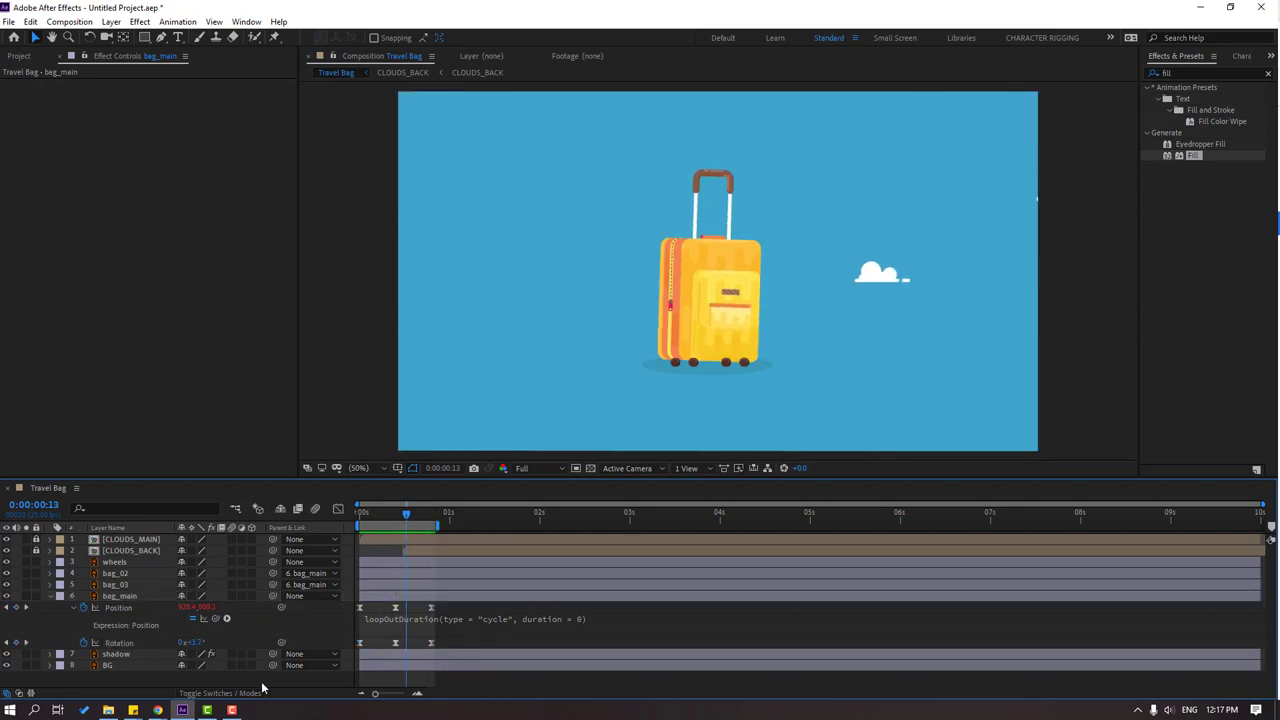
# Step: Loop bag_main's Rotation with the expression loopOutDuration(type = "cycle", duration = 0) and preview the whole composition
pyautogui.keyDown('alt'); pyautogui.click(83, 642); pyautogui.keyUp('alt')
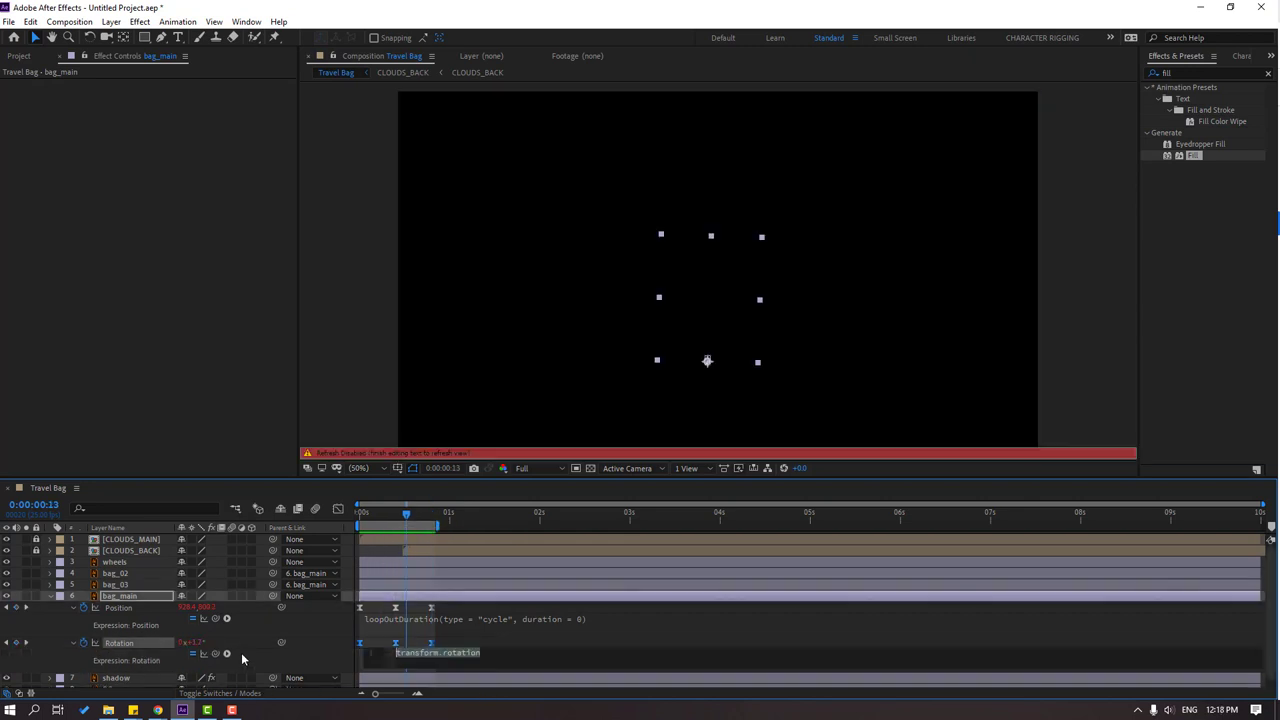
pyautogui.click(228, 655)
pyautogui.moveTo(312, 587)
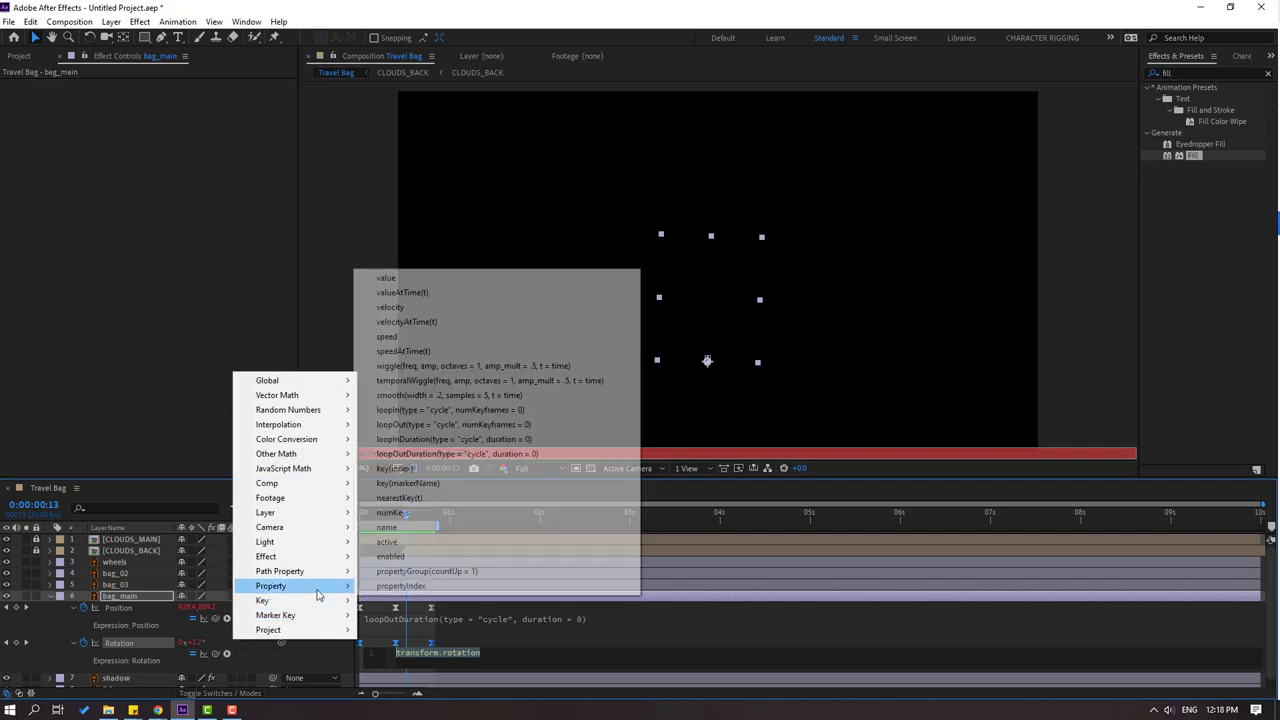
pyautogui.click(500, 454)
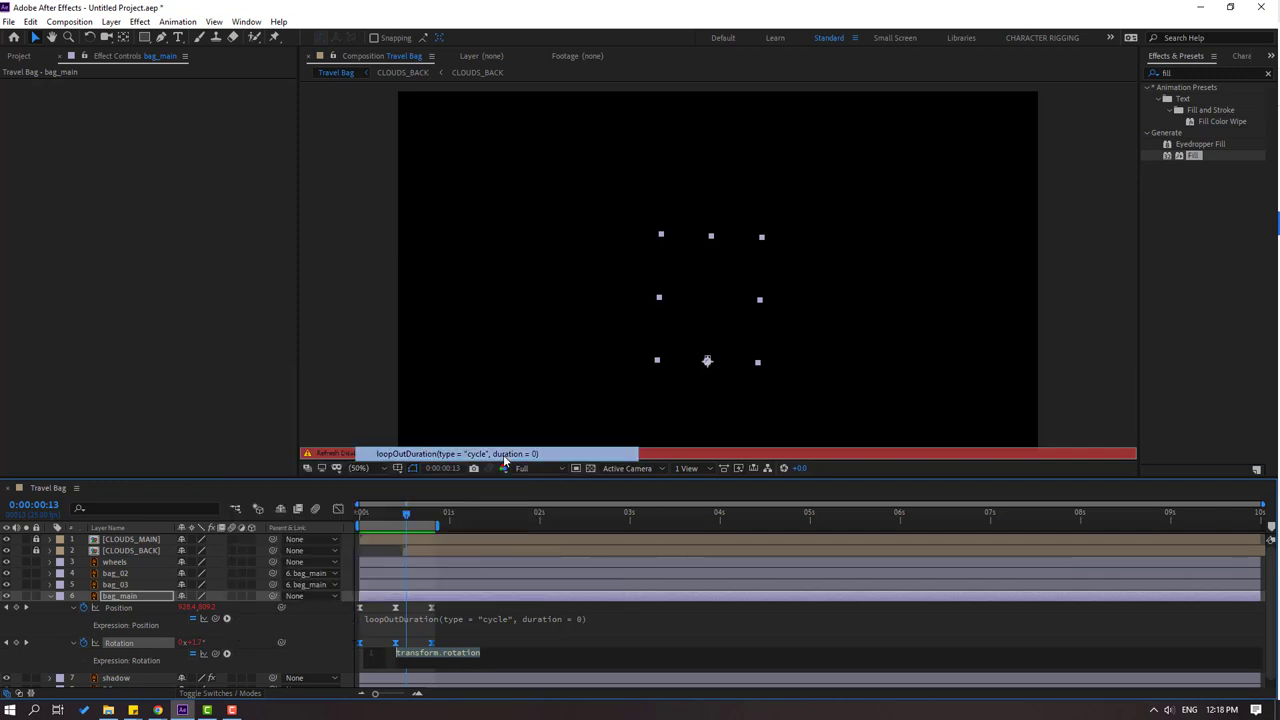
pyautogui.click(510, 605)
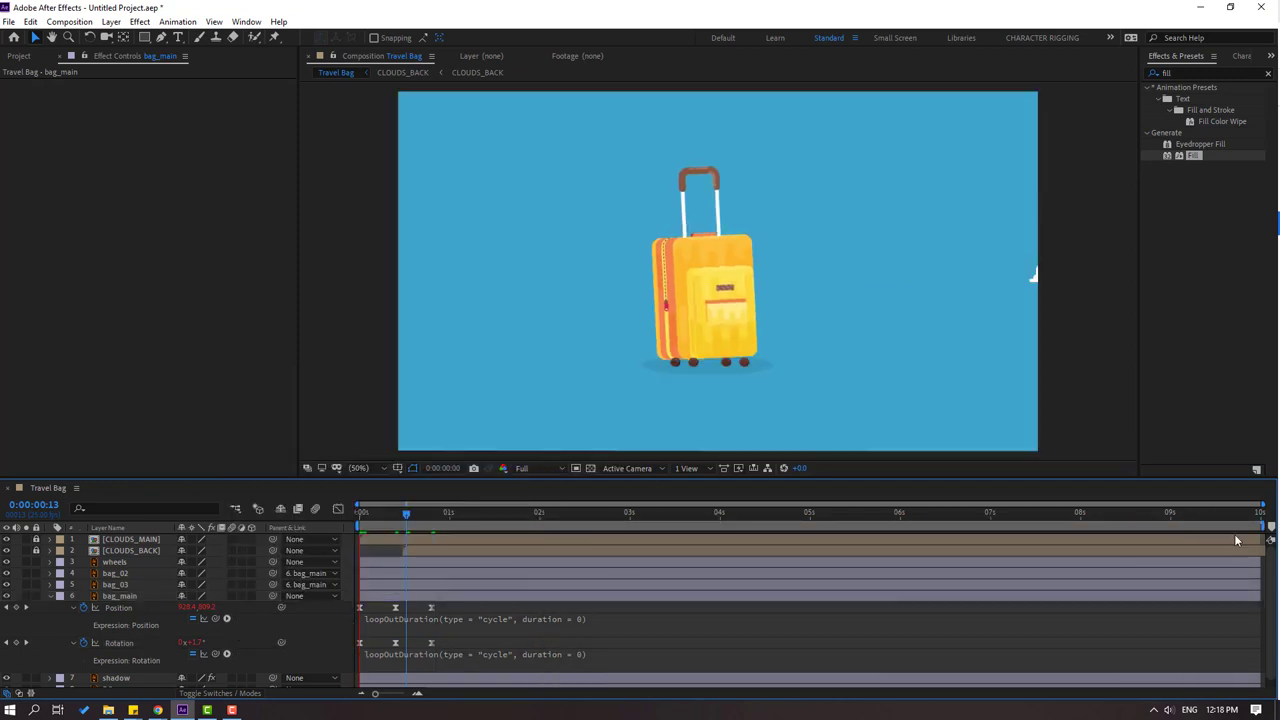
pyautogui.scroll(-1, 664, 401)
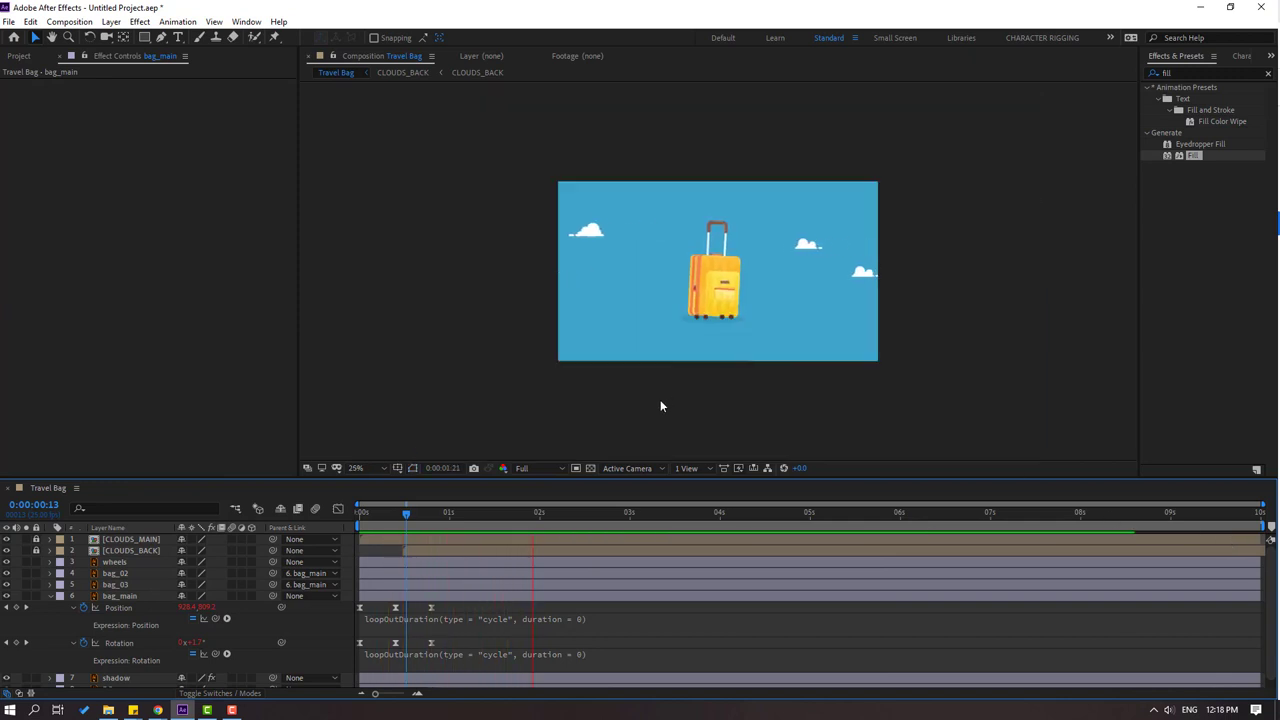
pyautogui.scroll(1, 672, 399)
# Step: Collapse bag_main and keyframe bag_02's Rotation at -7° on 0:00:00:00 and 1° on 0:00:00:10
pyautogui.moveTo(410, 514); pyautogui.dragTo(125, 549)
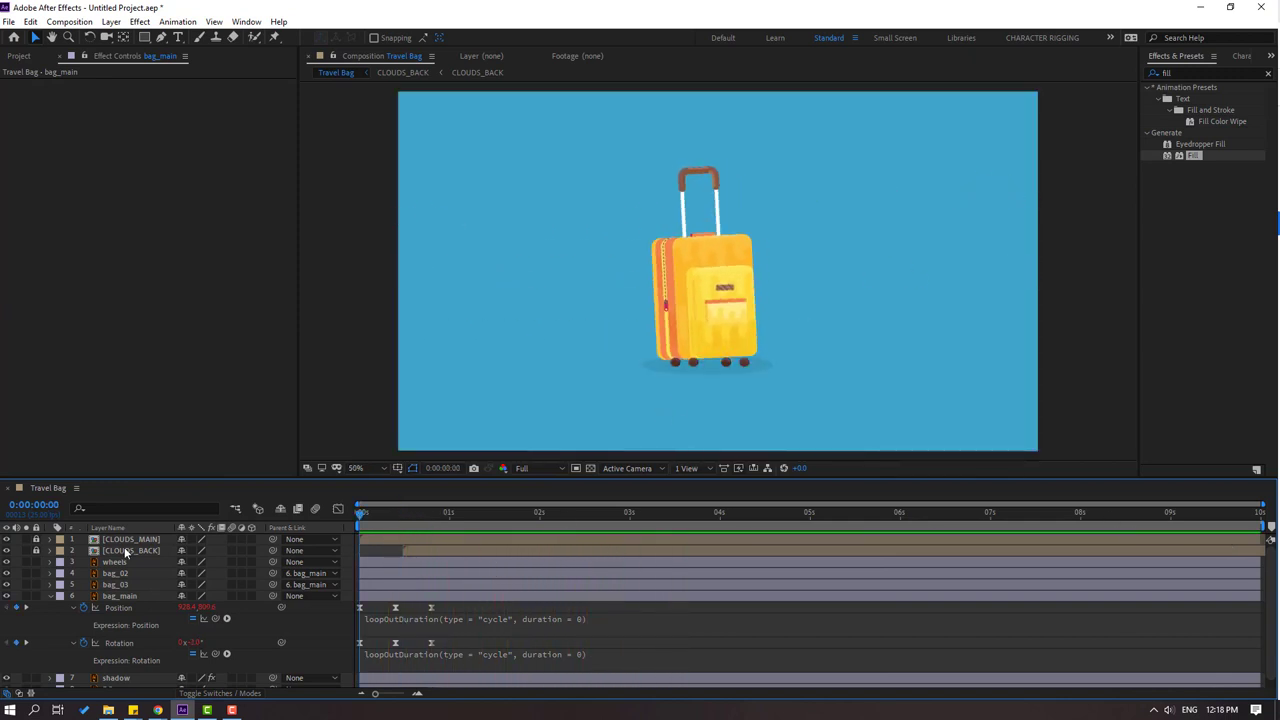
pyautogui.click(48, 596)
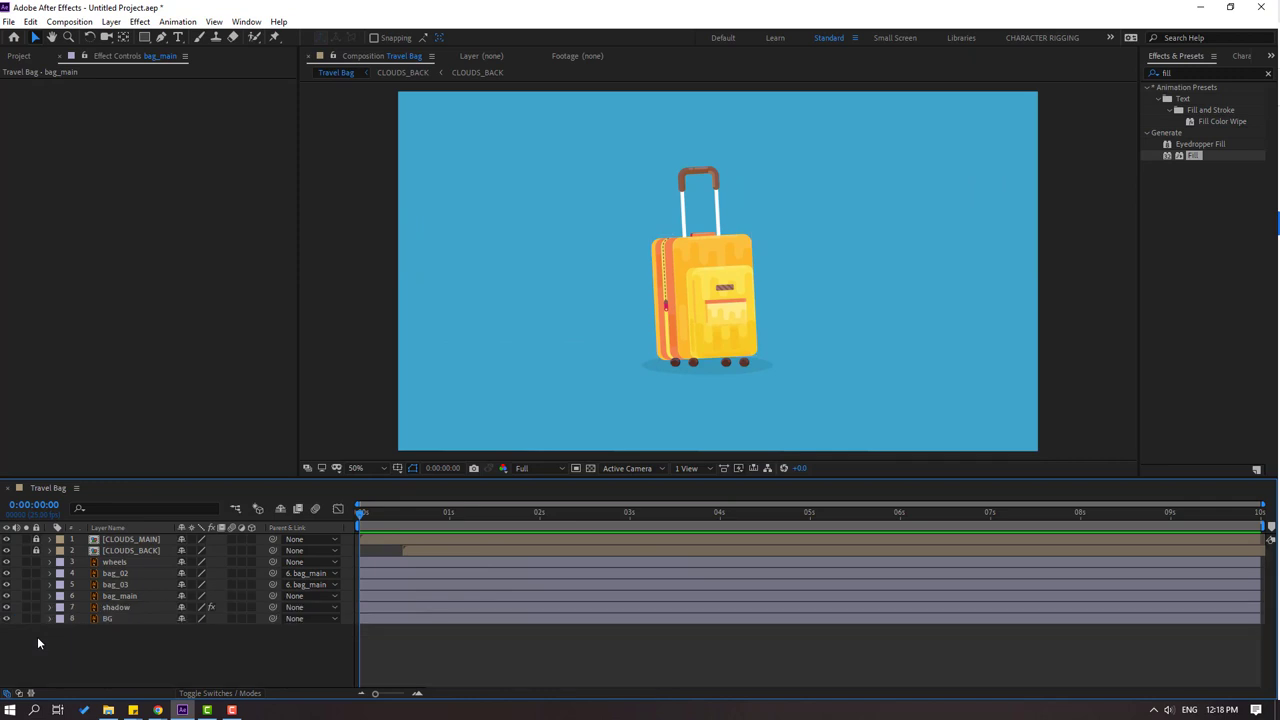
pyautogui.click(696, 190)
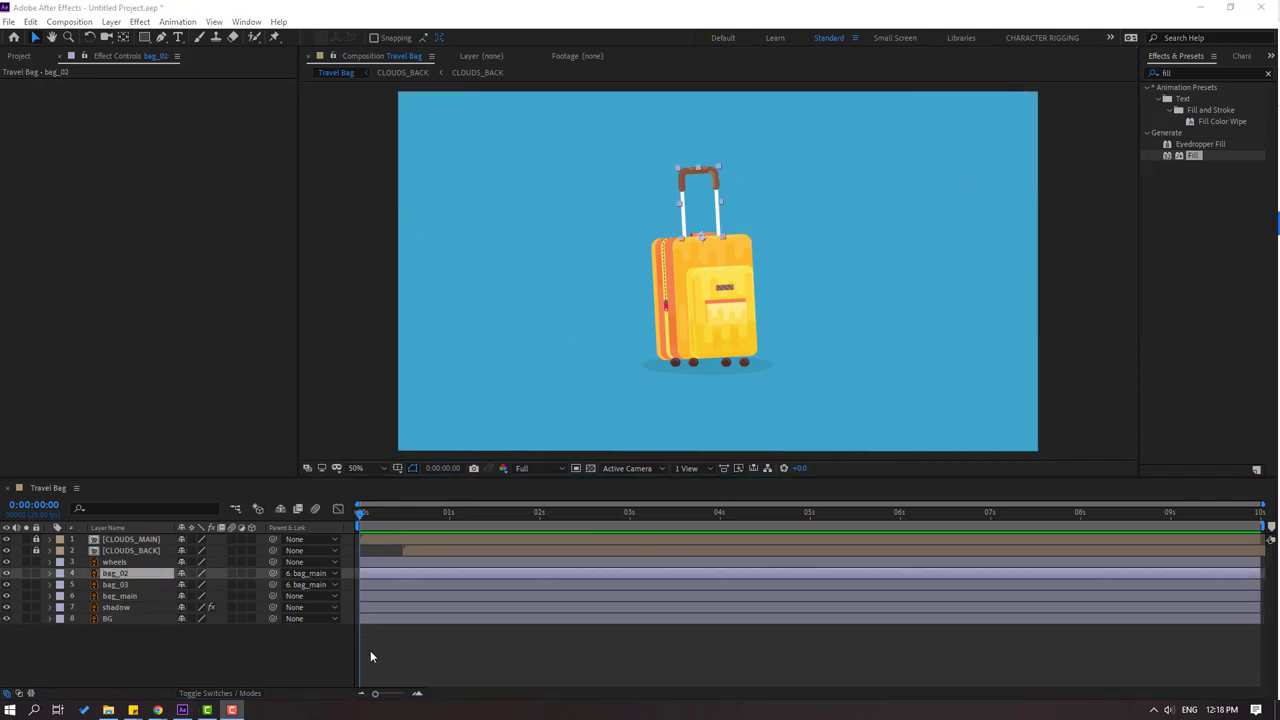
pyautogui.click(114, 577)
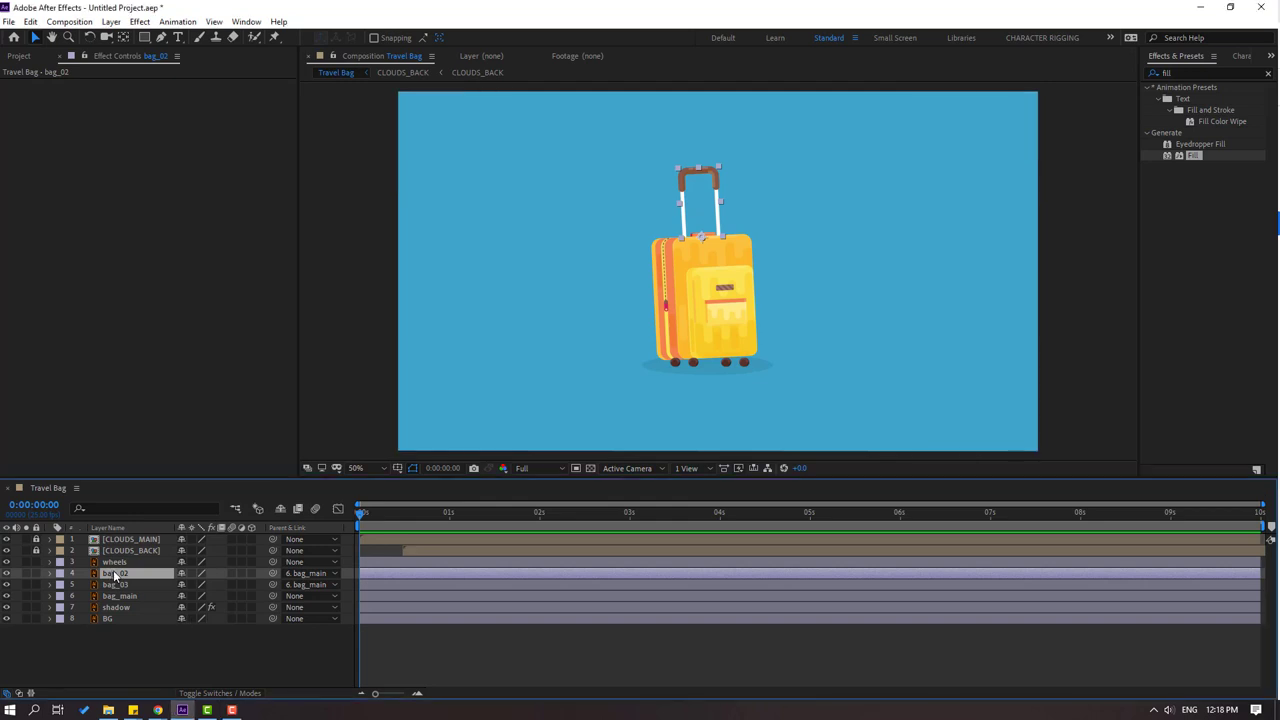
pyautogui.press('r')
pyautogui.click(83, 585)
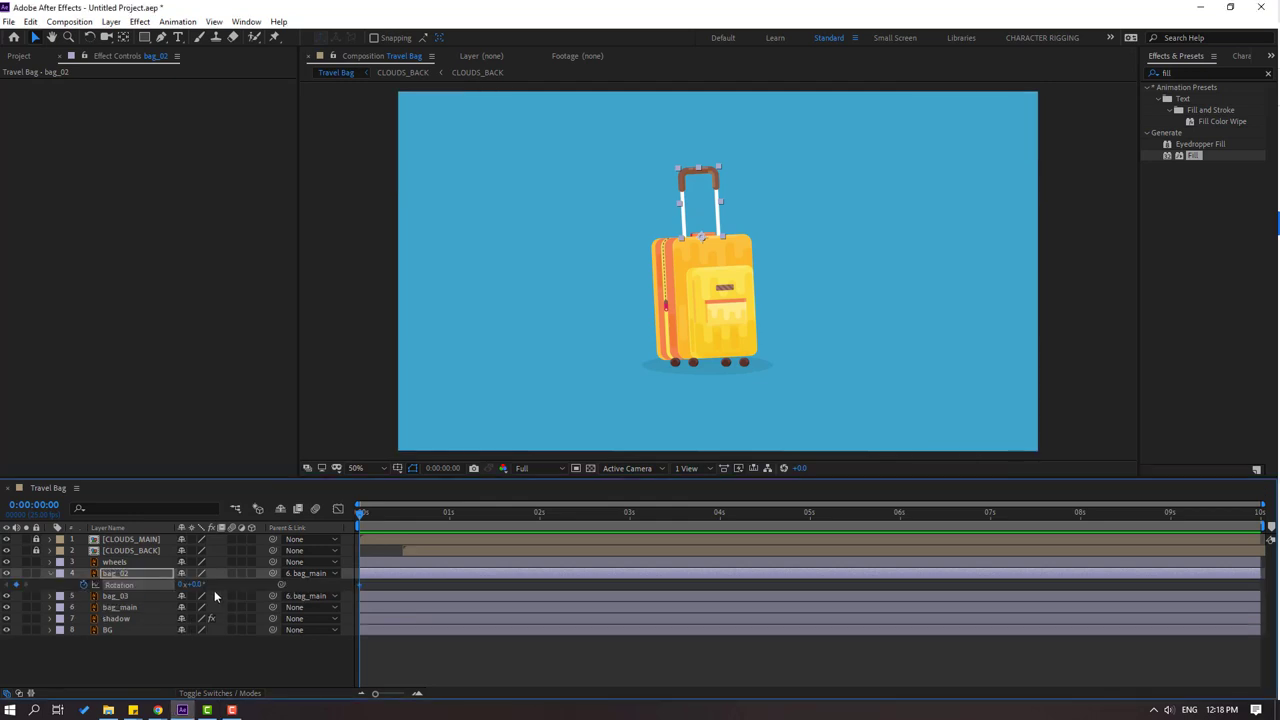
pyautogui.moveTo(196, 584); pyautogui.dragTo(189, 584)
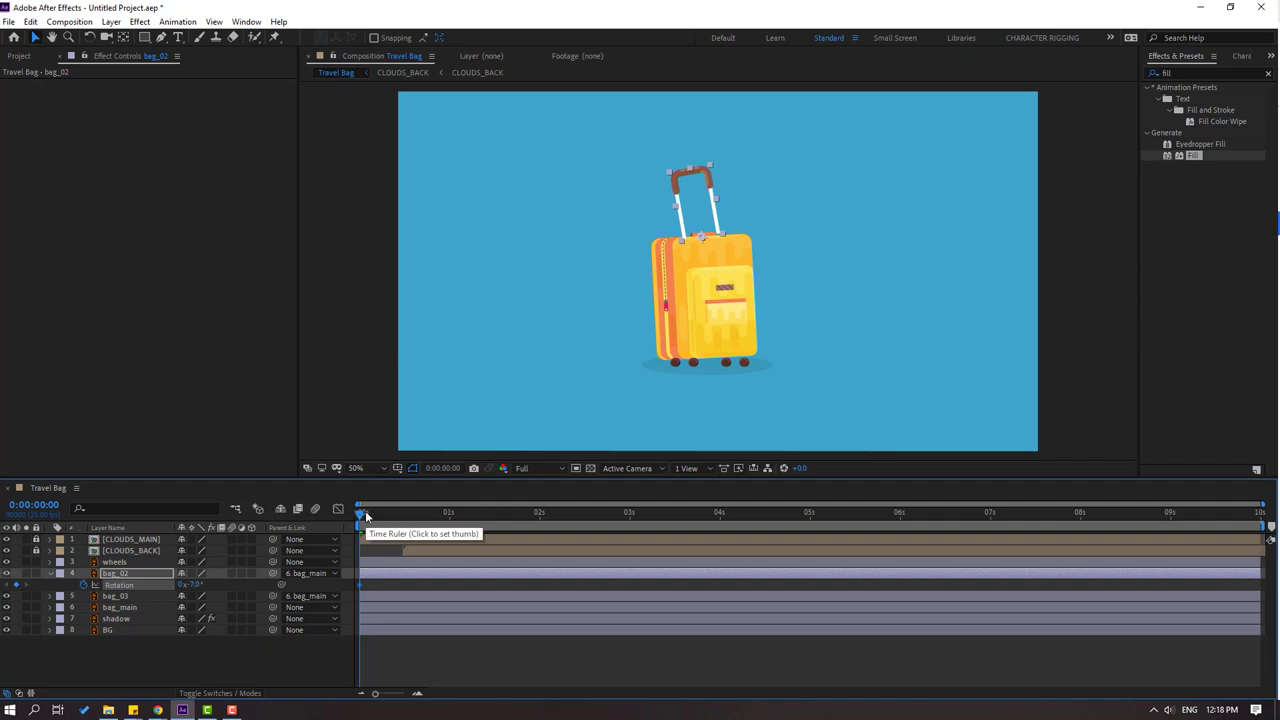
pyautogui.press('space')
pyautogui.moveTo(203, 584); pyautogui.dragTo(202, 584)
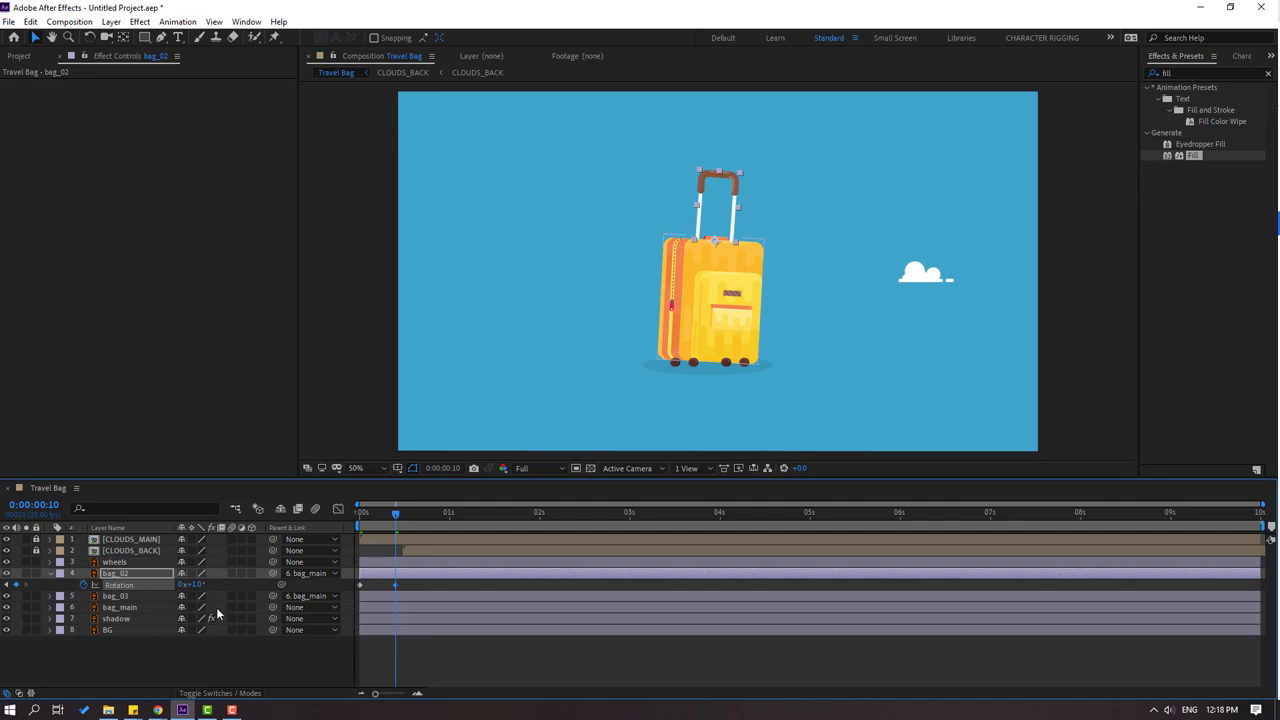
# Step: Copy the first bag_02 Rotation keyframe to 0:00:00:20
pyautogui.hotkey('shift', 'pagedown')
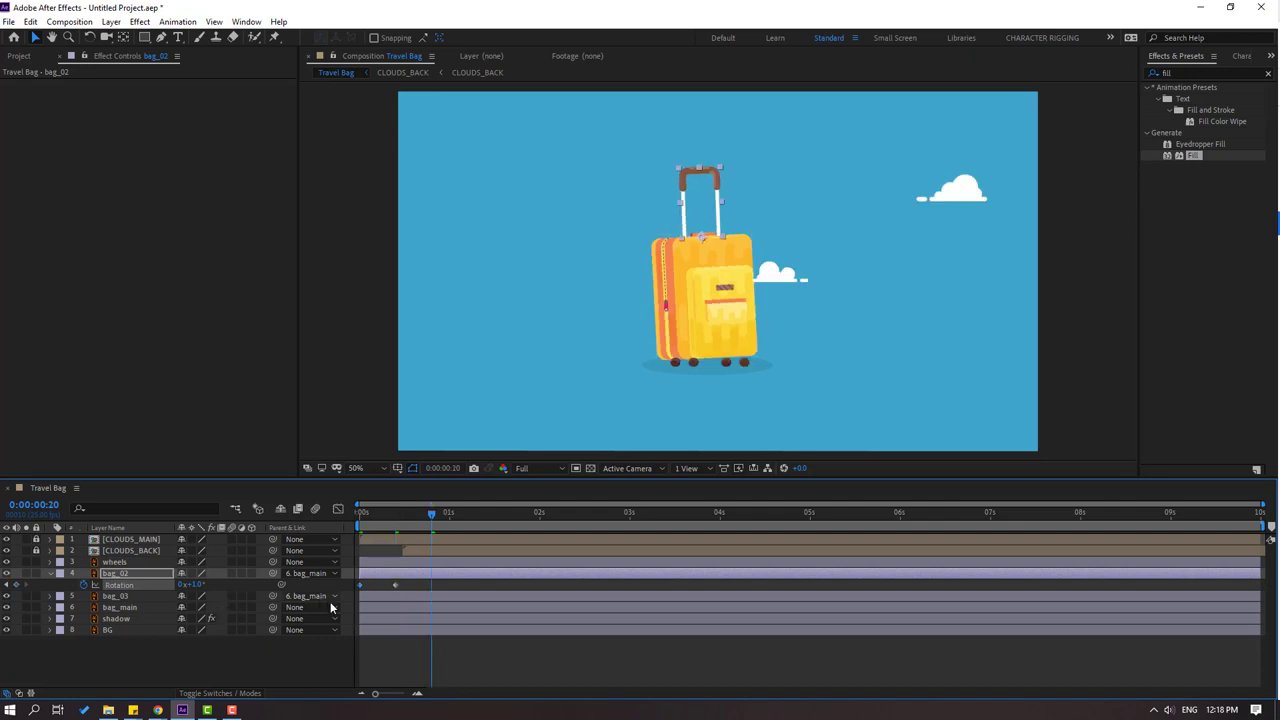
pyautogui.press('KP_Subtract')
pyautogui.press('KP_Subtract')
pyautogui.press('KP_Subtract')
pyautogui.press('KP_Subtract')
pyautogui.press('KP_Subtract')
pyautogui.press('KP_Subtract')
pyautogui.press('KP_Subtract')
pyautogui.press('KP_Subtract')
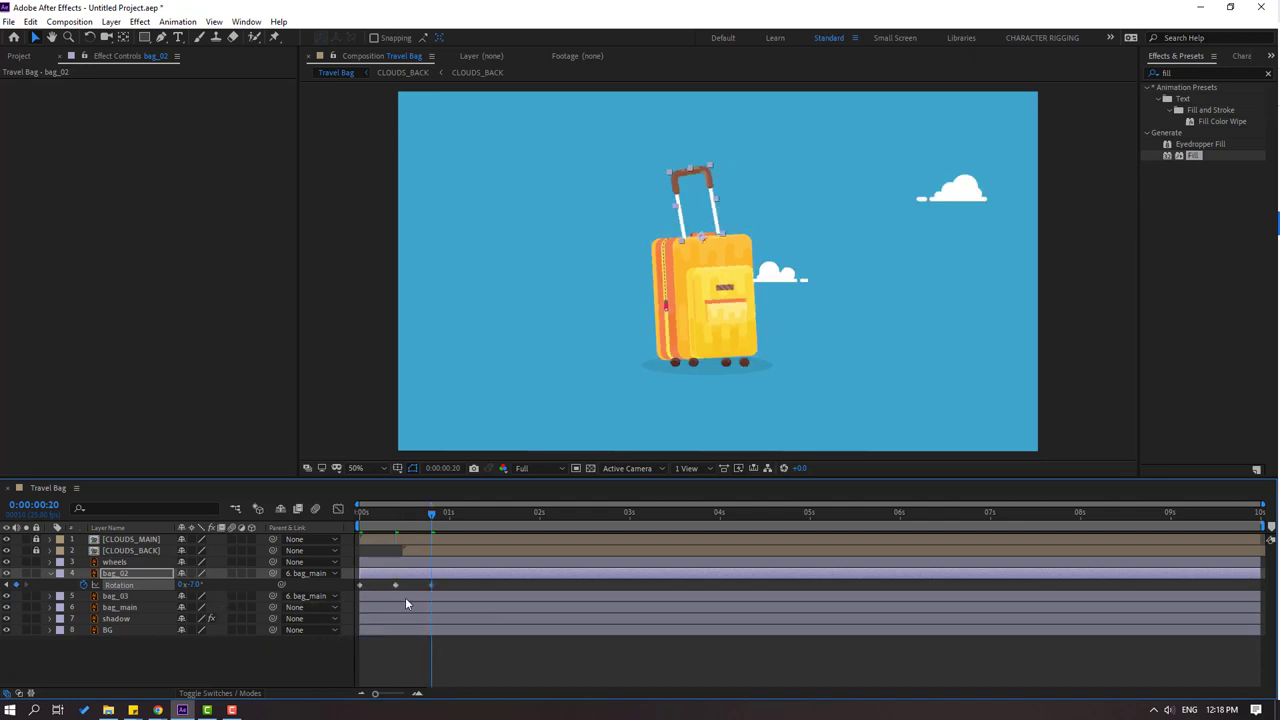
# Step: Apply Easy Ease to all three Rotation keyframes of bag_02
pyautogui.moveTo(452, 583); pyautogui.dragTo(349, 593)
pyautogui.rightClick(360, 585)
pyautogui.moveTo(436, 575)
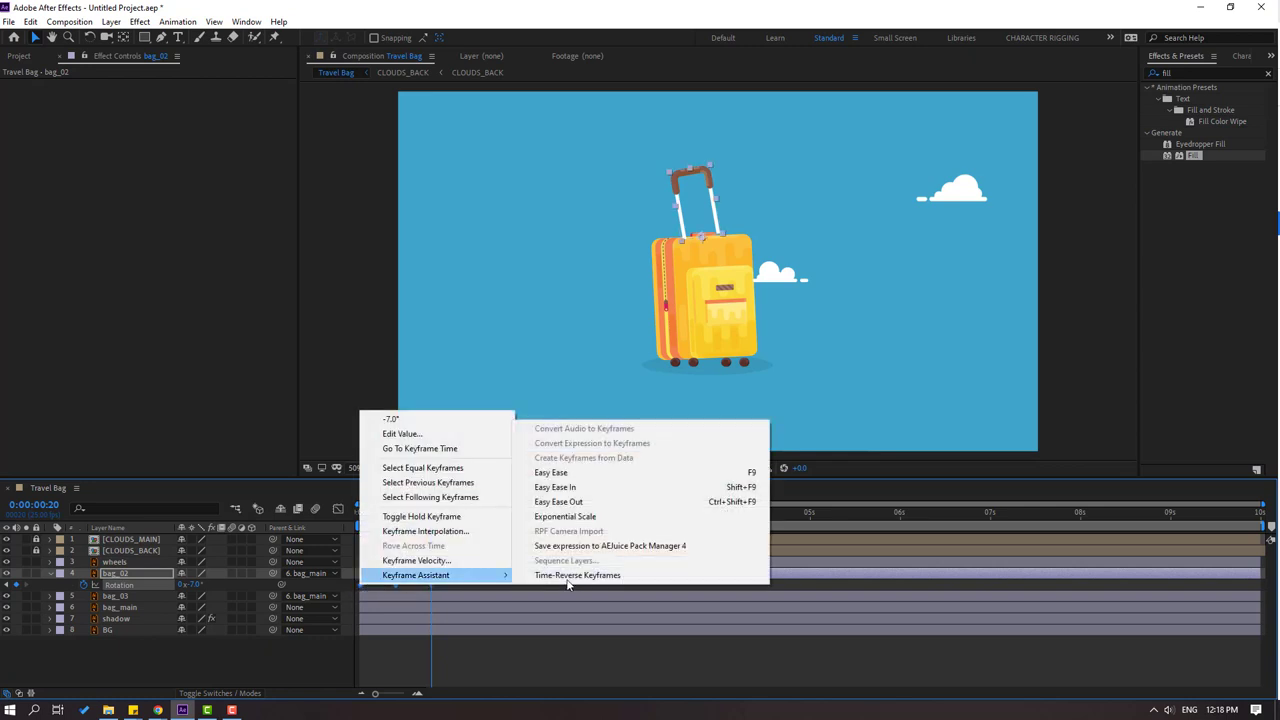
pyautogui.click(598, 480)
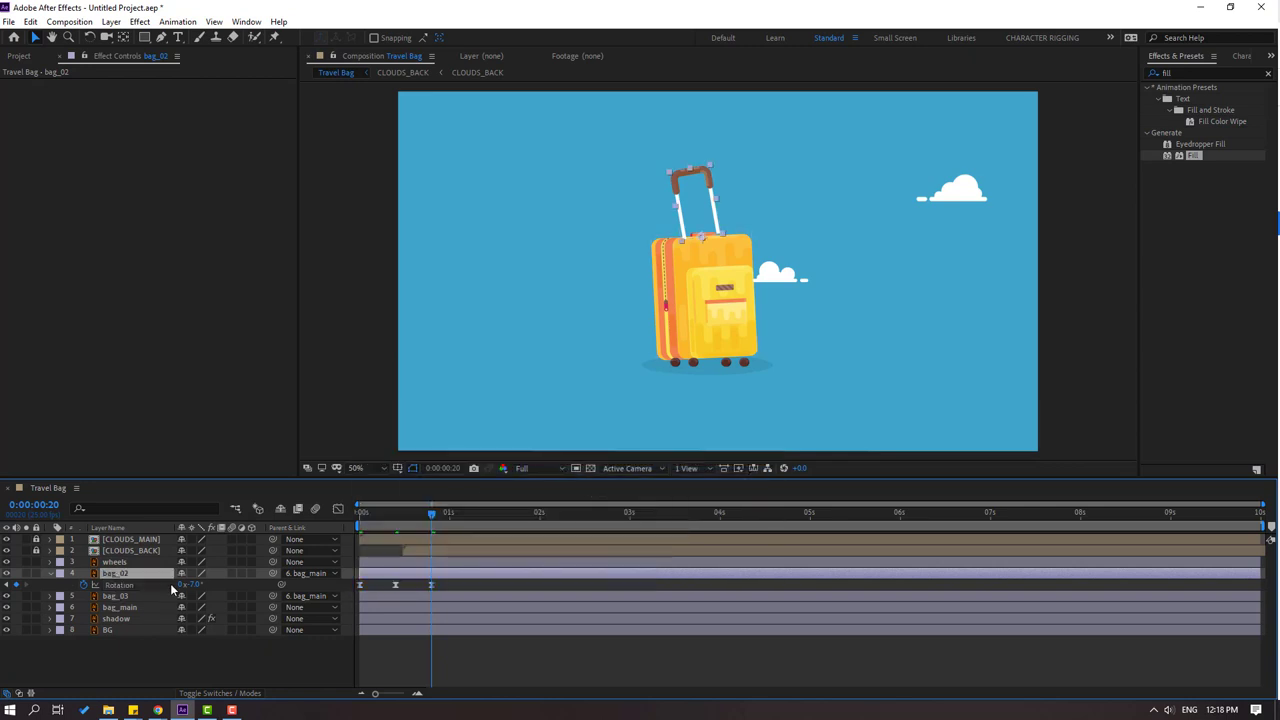
# Step: Move the bag_02 layer directly below bag_main in the layer order and preview the handle's swing
pyautogui.moveTo(115, 575); pyautogui.dragTo(163, 613)
pyautogui.click(151, 638)
pyautogui.press('space')
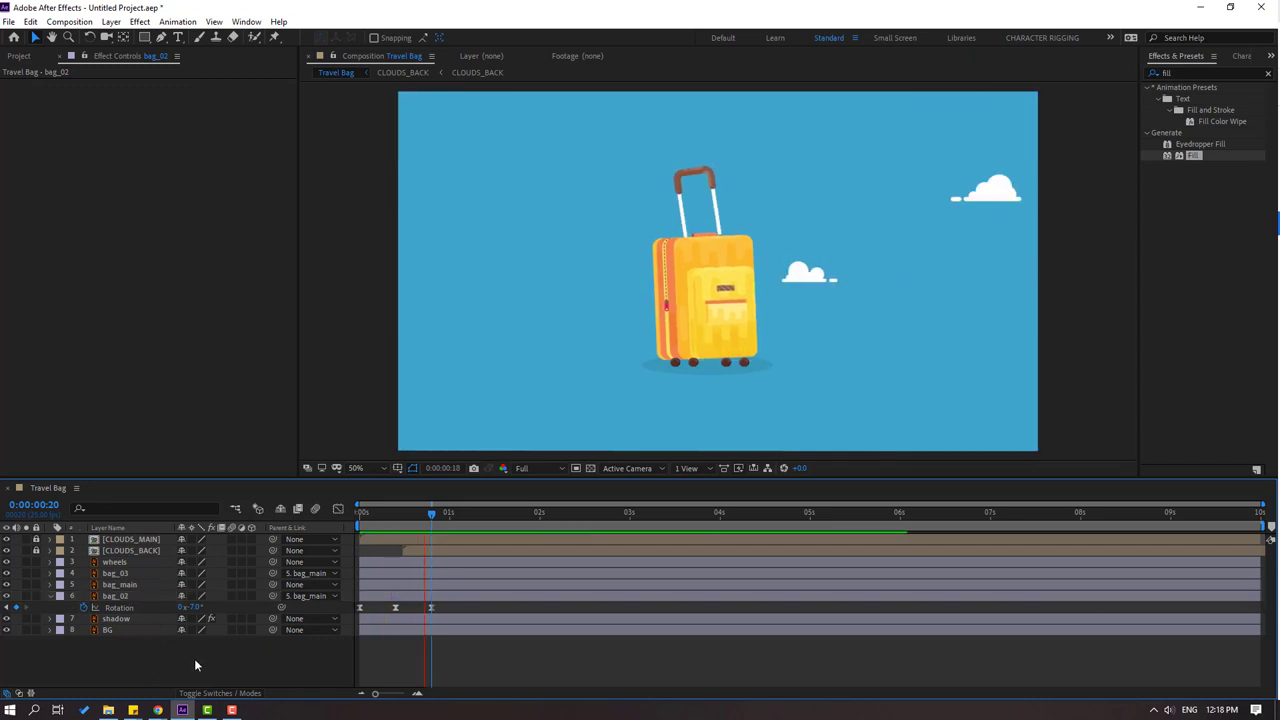
# Step: Nudge the bag_02 handle slightly down into the suitcase body, preview the animation and deselect the layer
pyautogui.scroll(2, 709, 154)
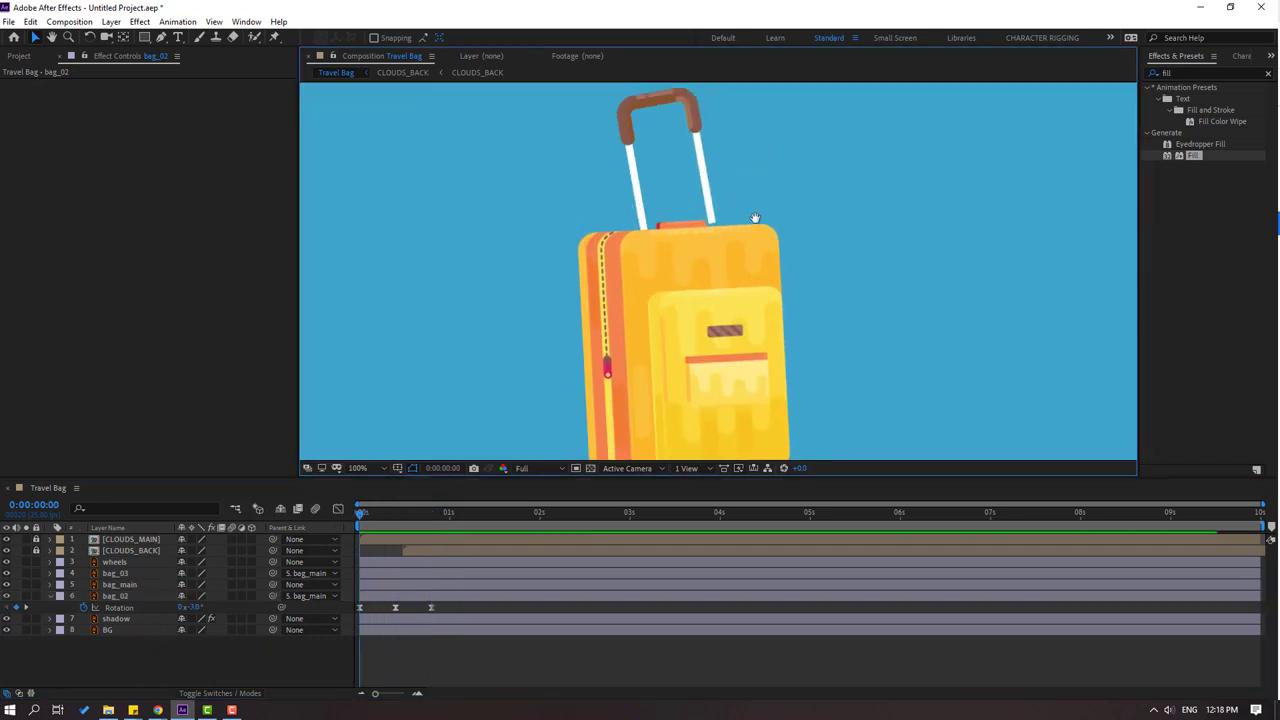
pyautogui.press('space')
pyautogui.click(118, 596)
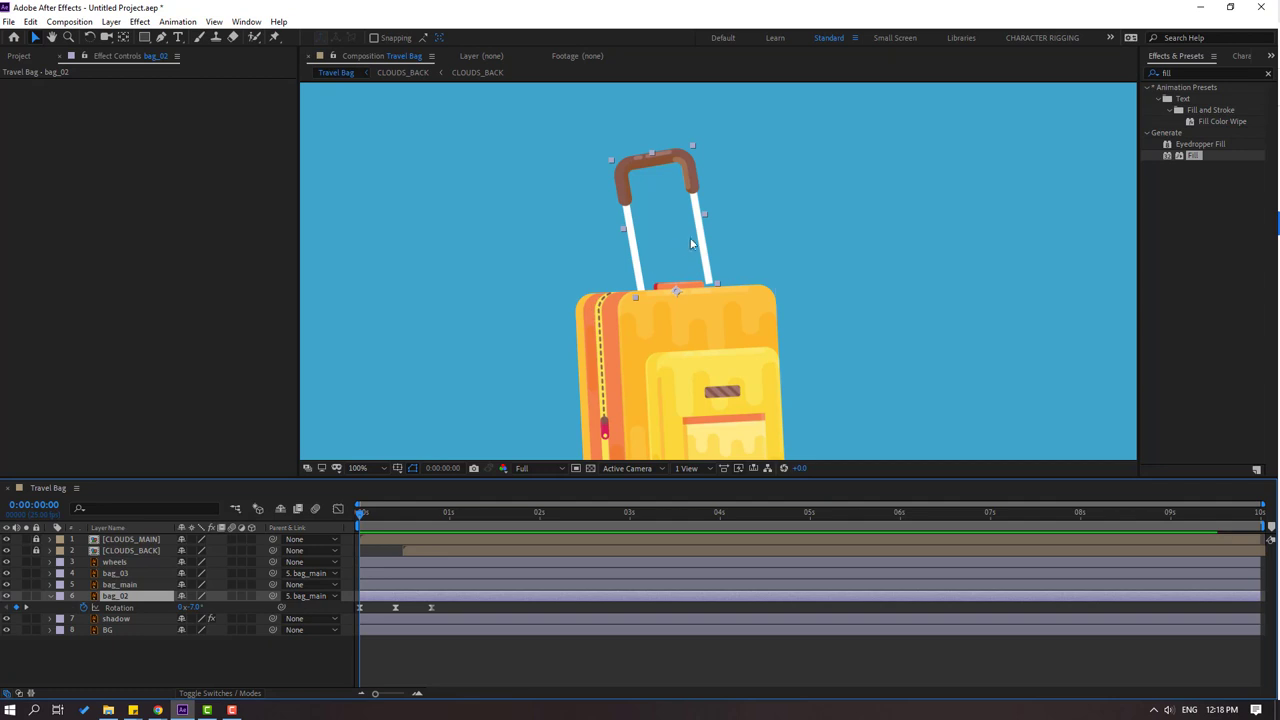
pyautogui.press('space')
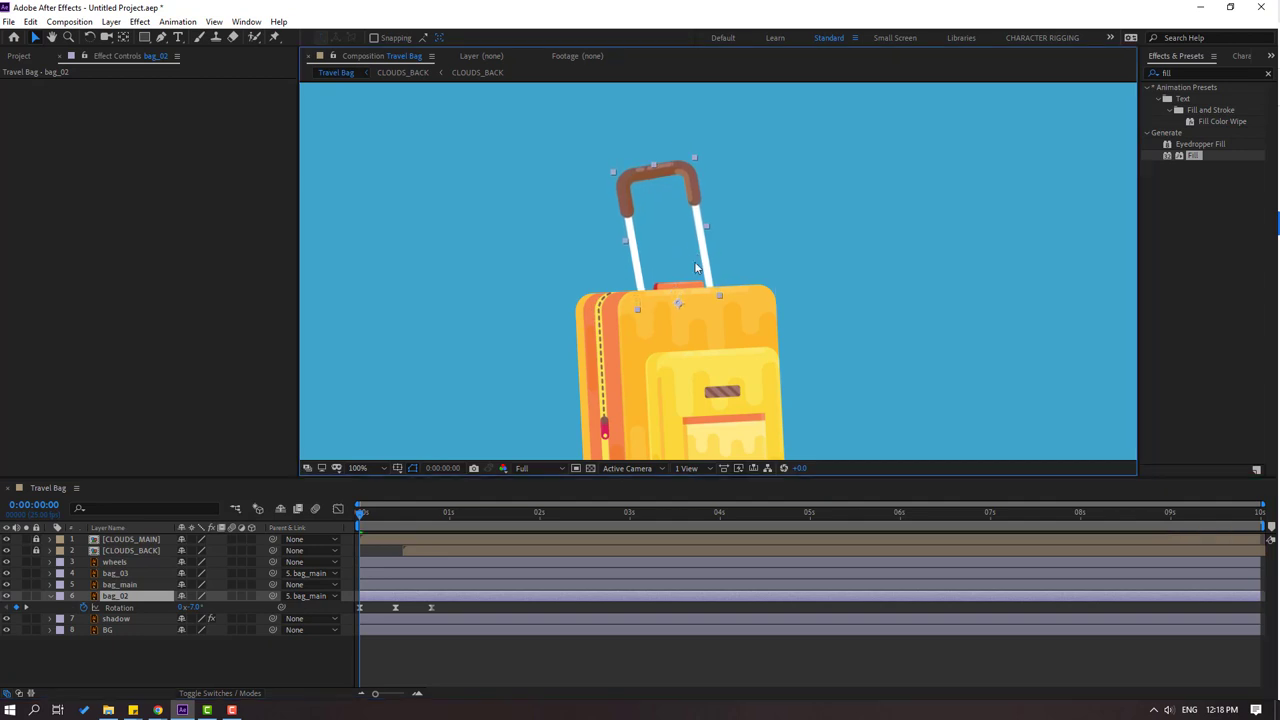
pyautogui.scroll(-4, 664, 306)
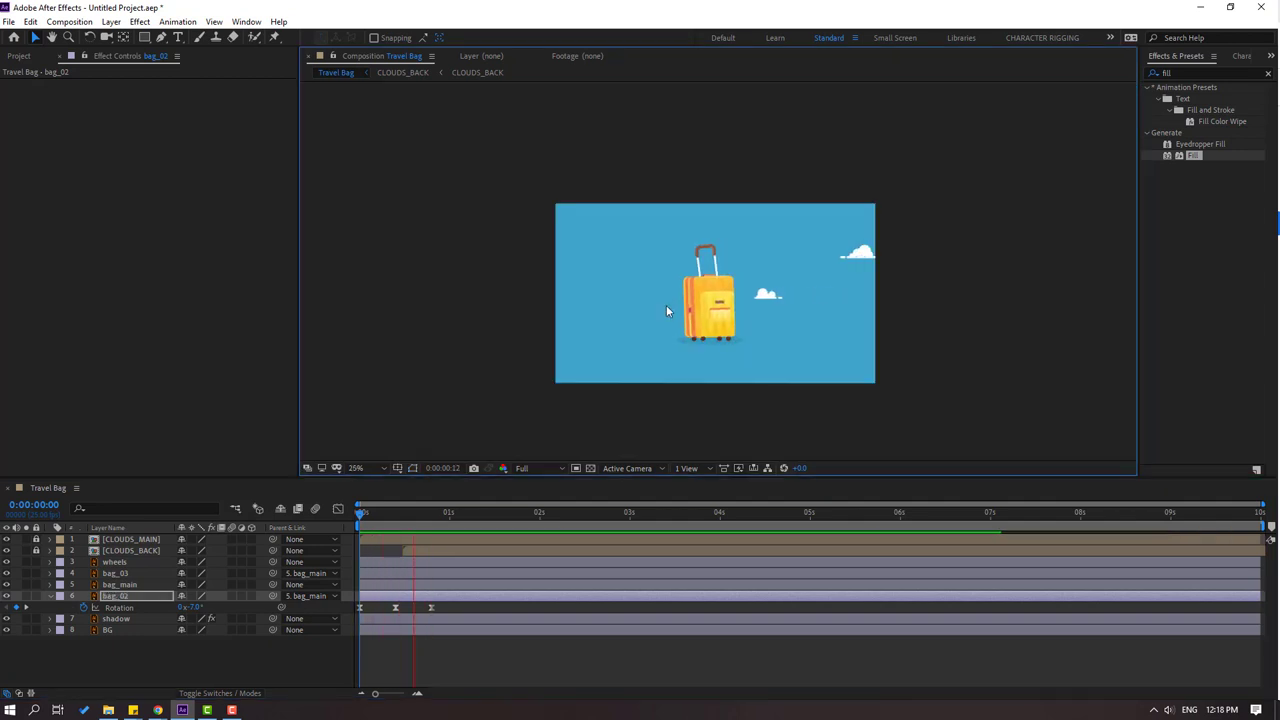
pyautogui.press('space')
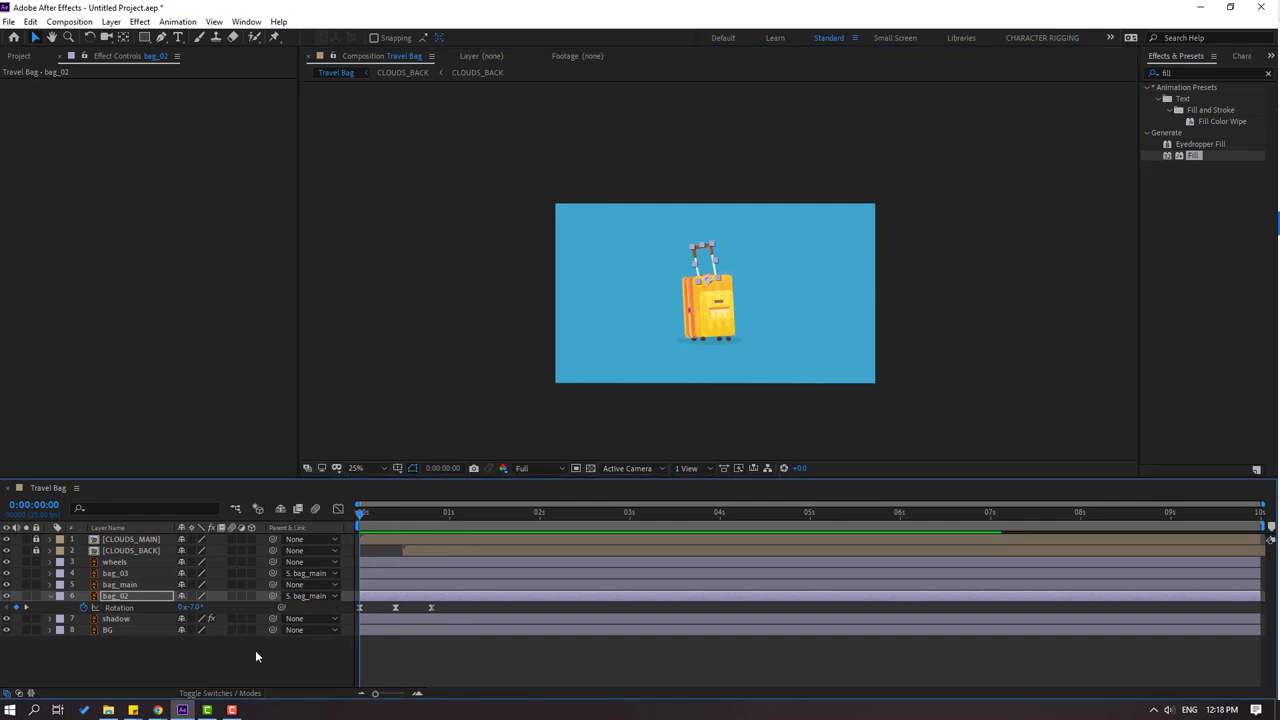
pyautogui.click(150, 667)
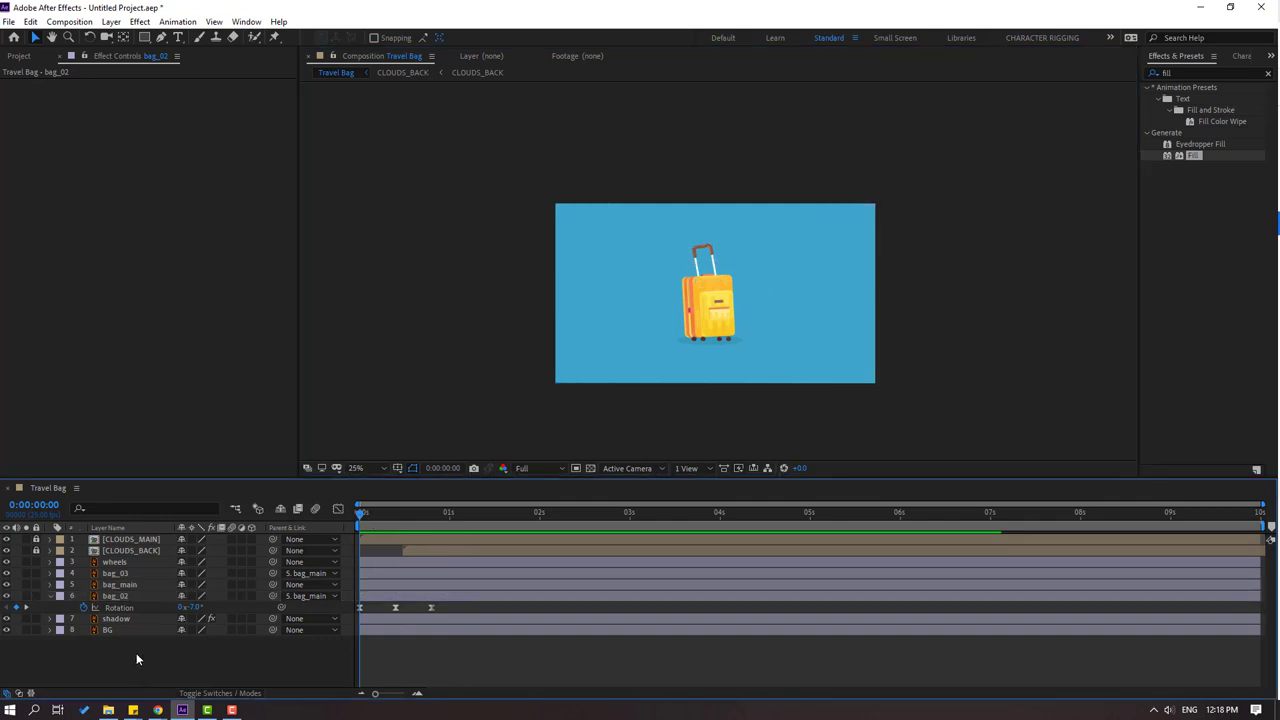
# Step: Add a loopOutDuration(type = "cycle", duration = 0) expression to the Rotation property of bag_02
pyautogui.keyDown('alt'); pyautogui.click(84, 608); pyautogui.keyUp('alt')
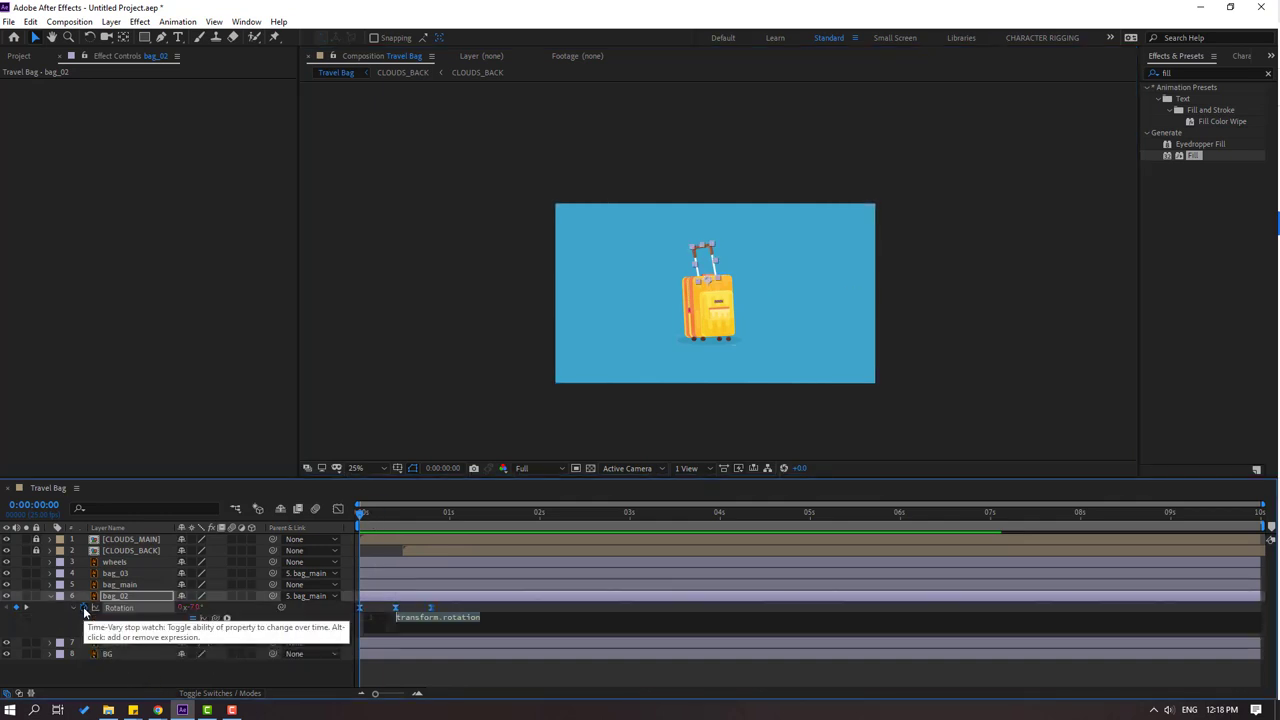
pyautogui.click(226, 618)
pyautogui.moveTo(290, 550)
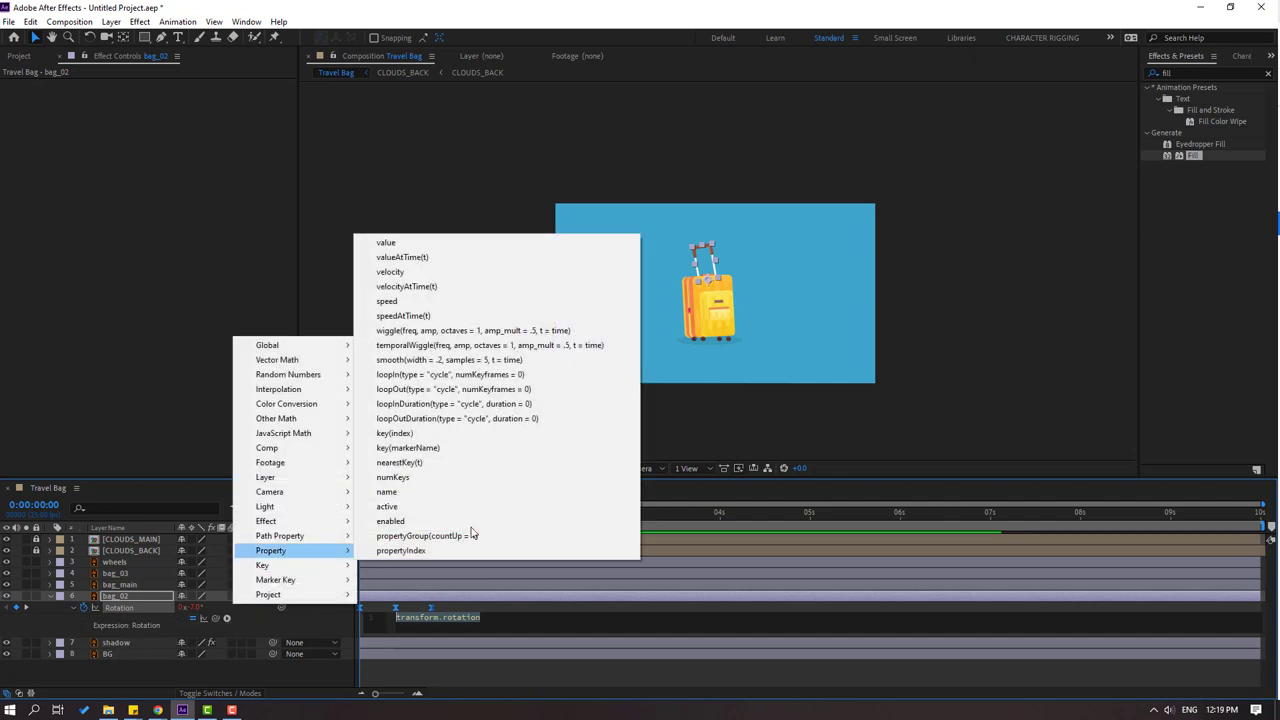
pyautogui.click(480, 417)
pyautogui.click(493, 610)
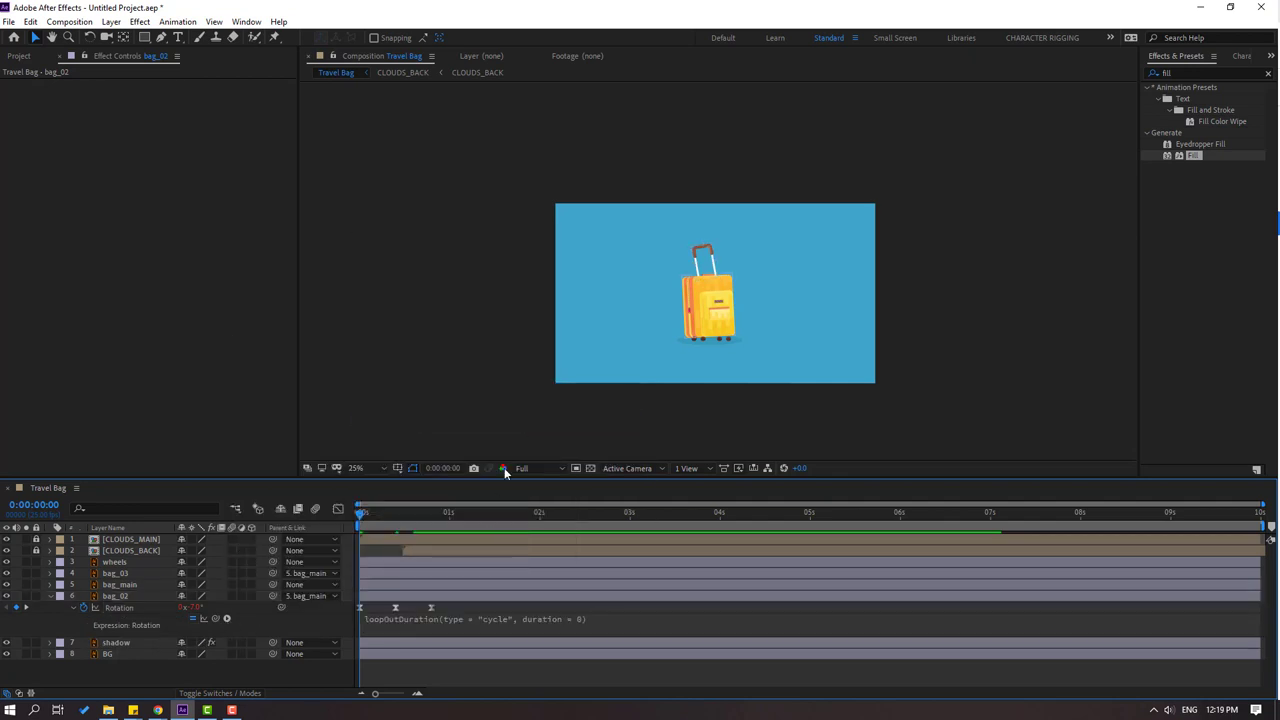
# Step: Enlarge the composition view to 50% and preview the looping handle swing
pyautogui.click(381, 468)
pyautogui.click(378, 251)
pyautogui.press('space')
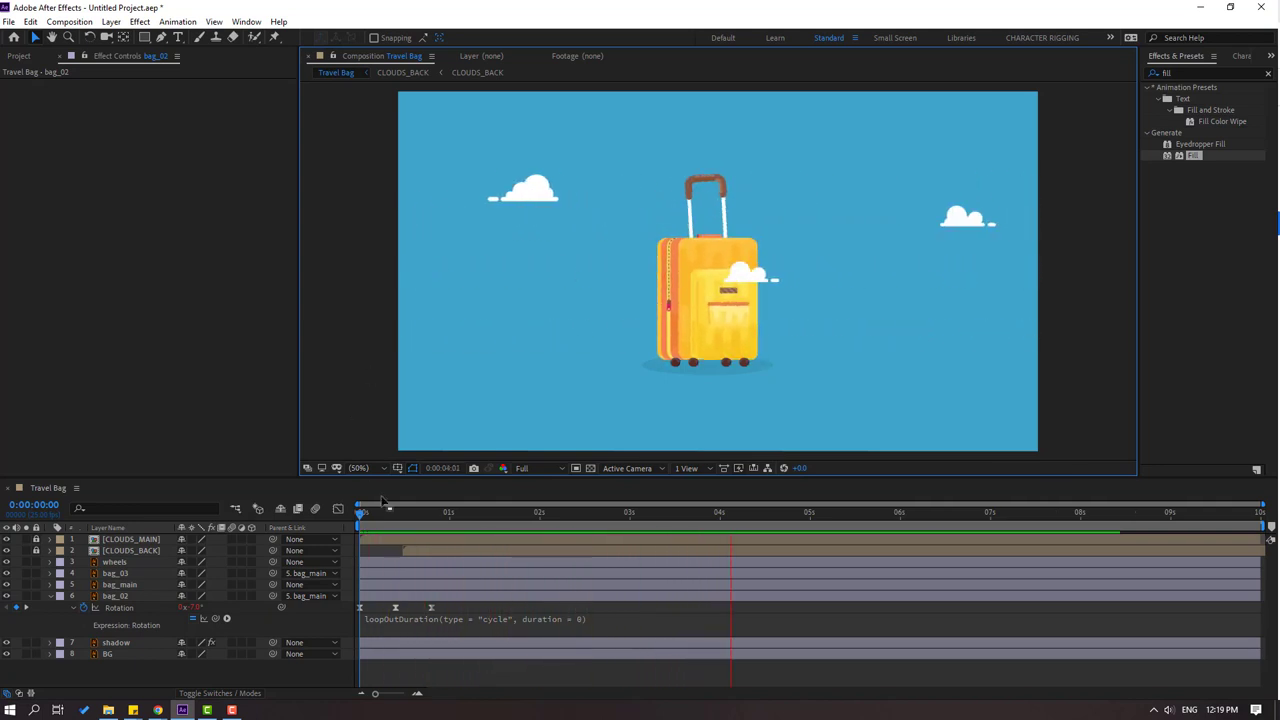
pyautogui.press('space')
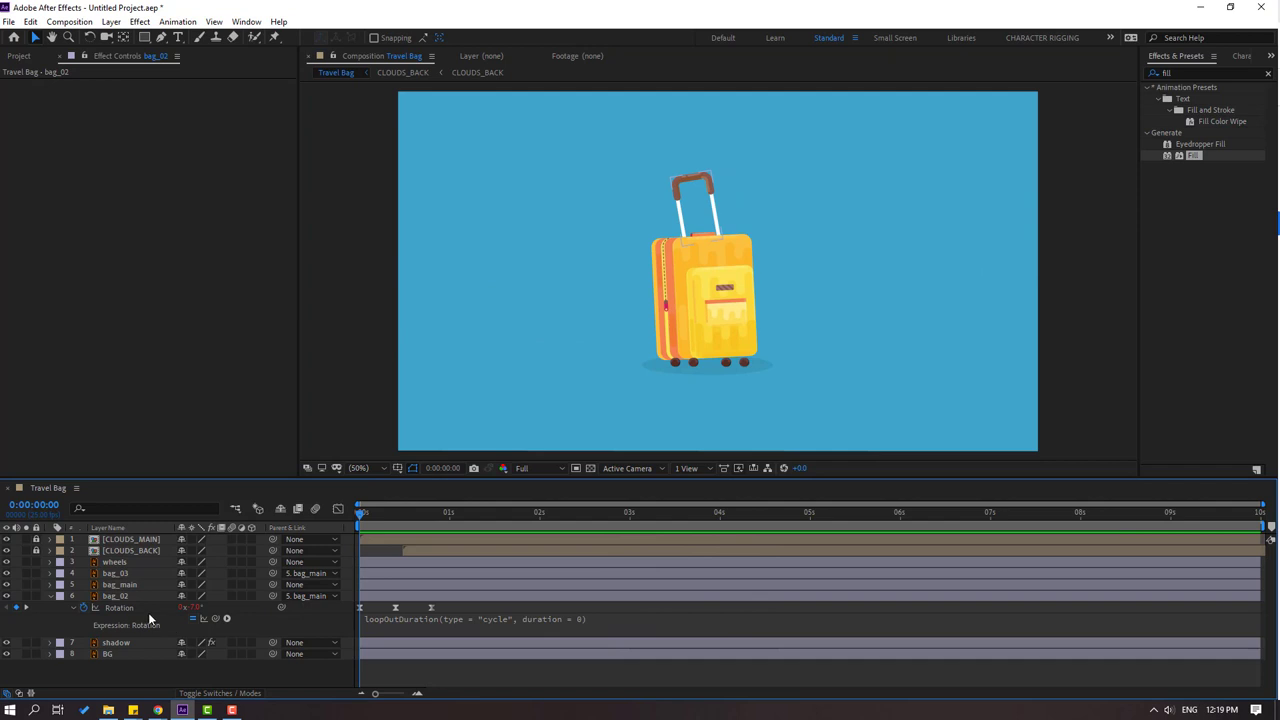
# Step: Hide the expression and set bag_02's first Rotation keyframe at 0:00:00:00 to -9°
pyautogui.click(357, 607)
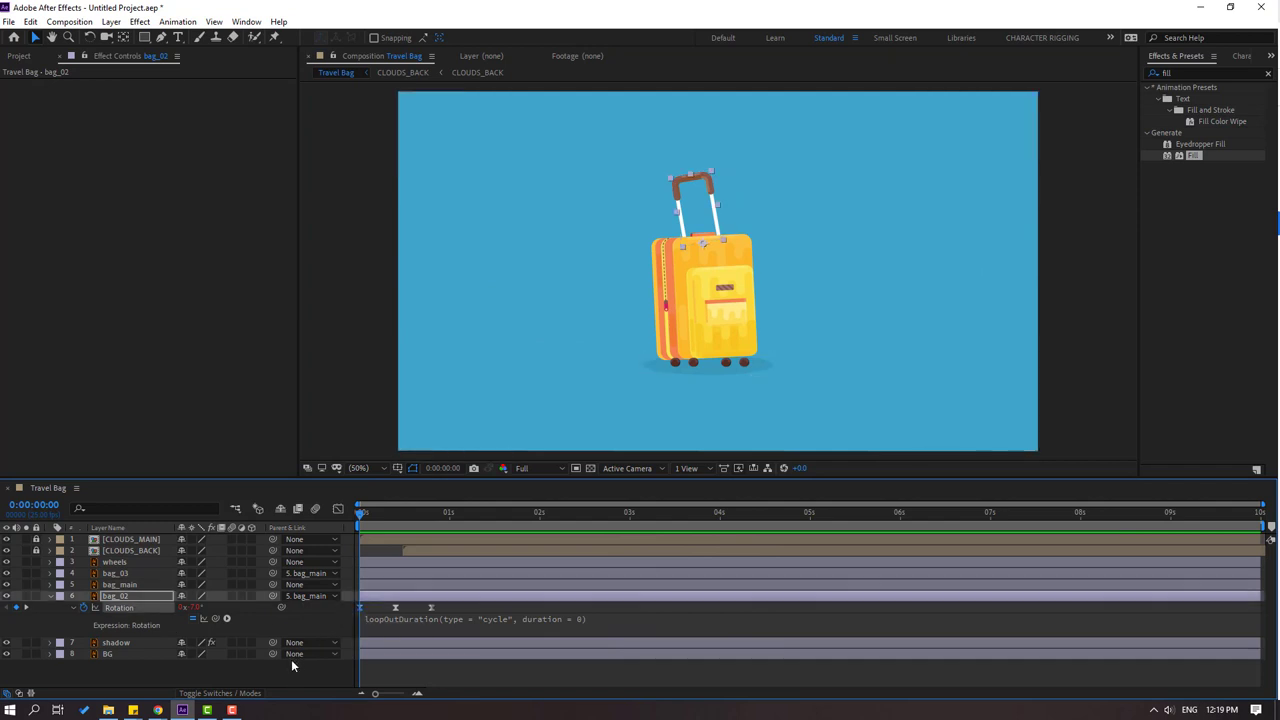
pyautogui.press('u')
pyautogui.press('u')
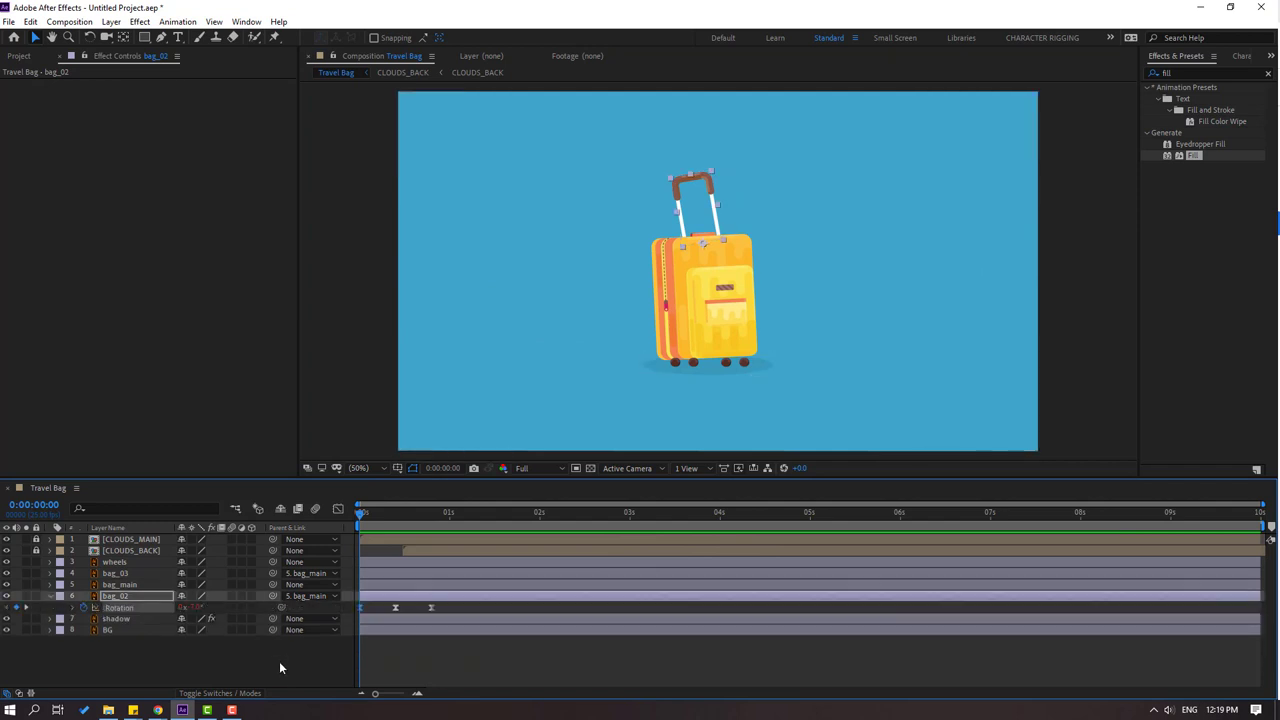
pyautogui.click(197, 607)
pyautogui.write('-8')
pyautogui.press('Return')
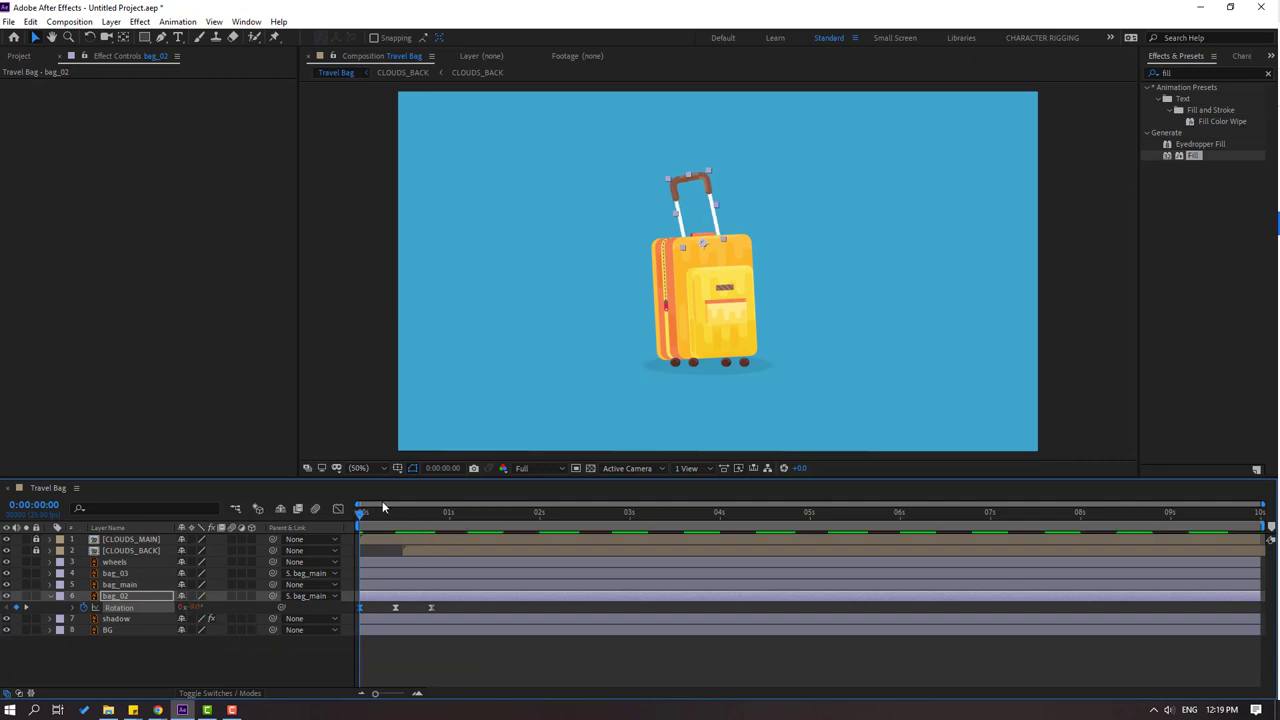
# Step: Set bag_02's middle Rotation keyframe at 0:00:00:10 to 5°
pyautogui.click(393, 512)
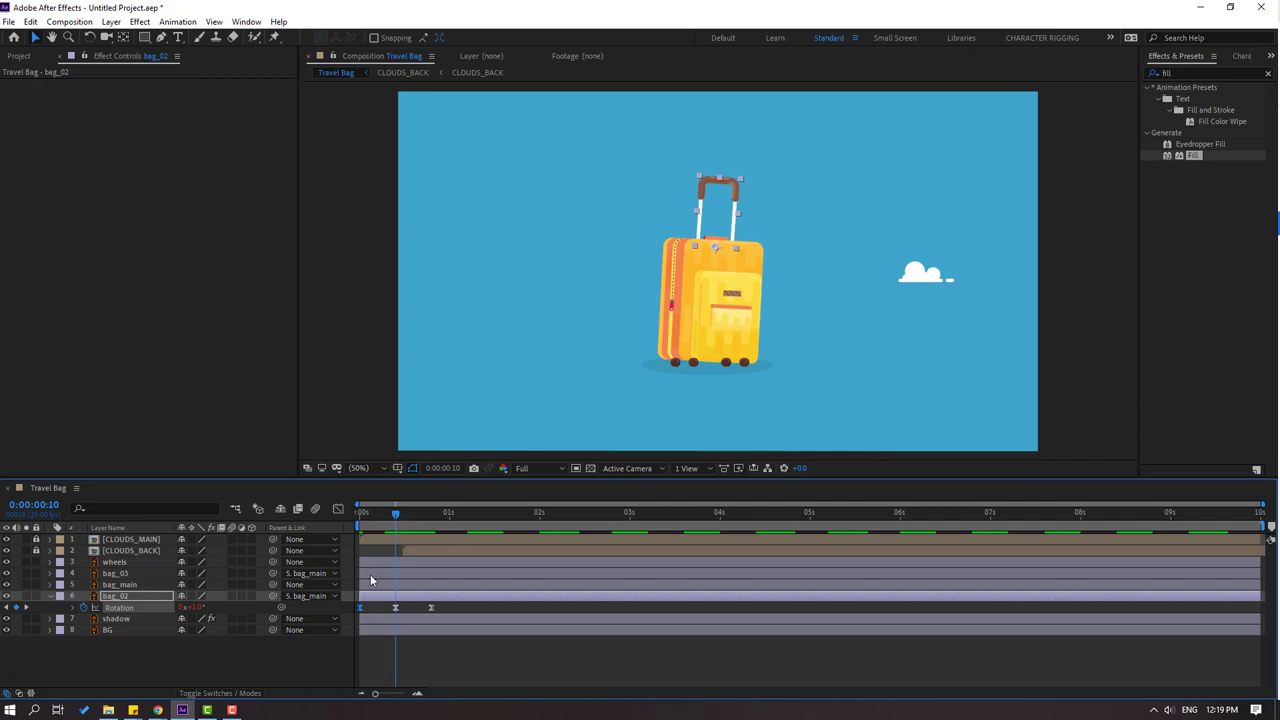
pyautogui.click(200, 608)
pyautogui.write('3')
pyautogui.press('Return')
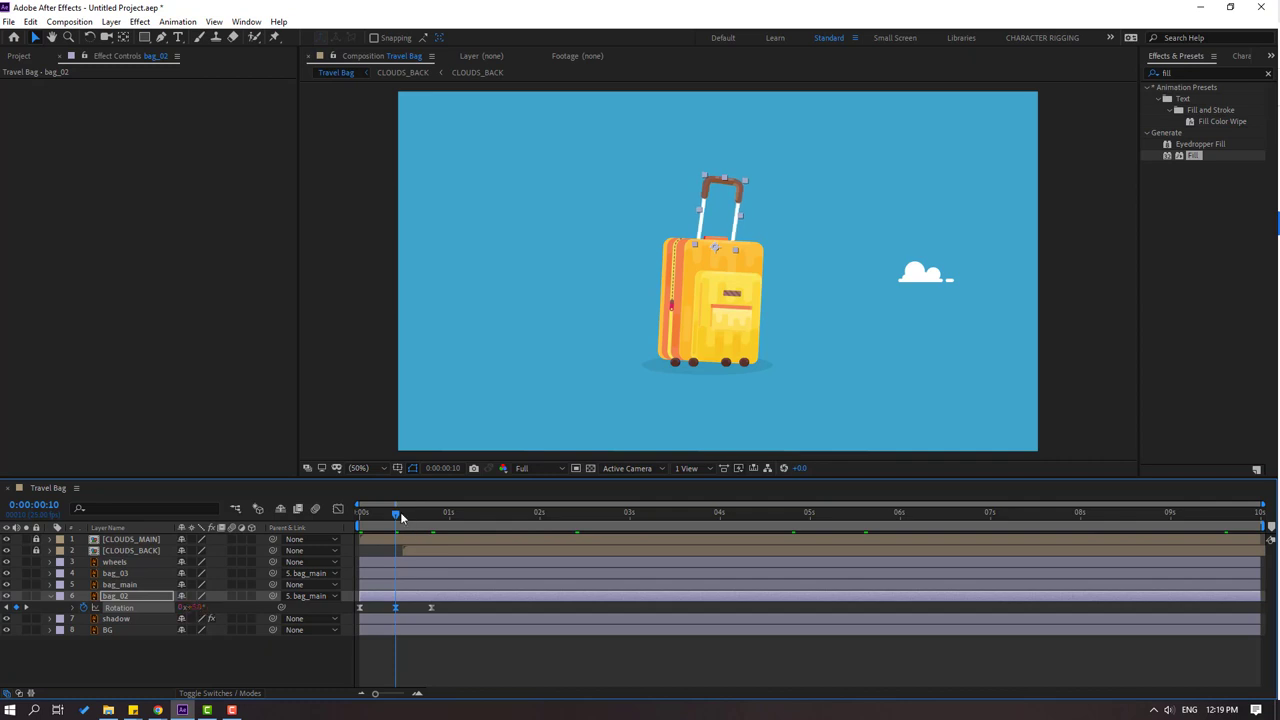
# Step: Set bag_02's last Rotation keyframe at 0:00:00:20 to -9°
pyautogui.click(422, 514)
pyautogui.moveTo(423, 515); pyautogui.dragTo(432, 516)
pyautogui.click(197, 608)
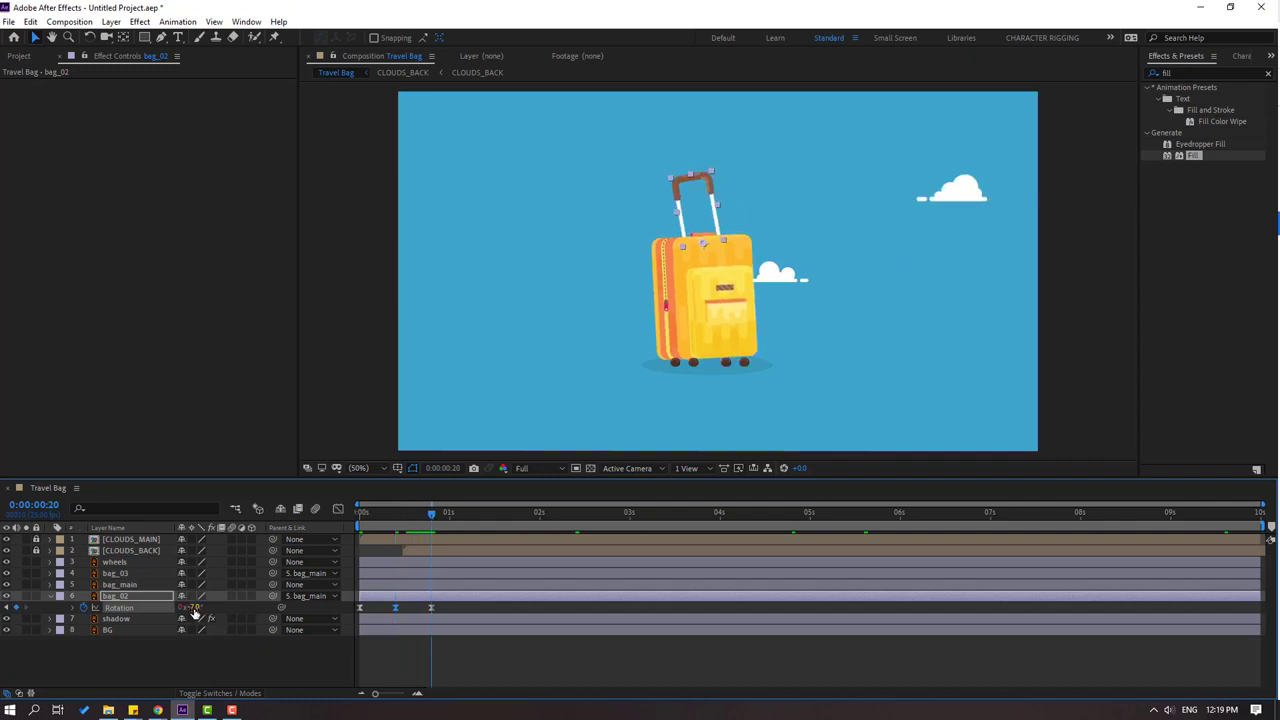
pyautogui.write('-9')
pyautogui.press('Return')
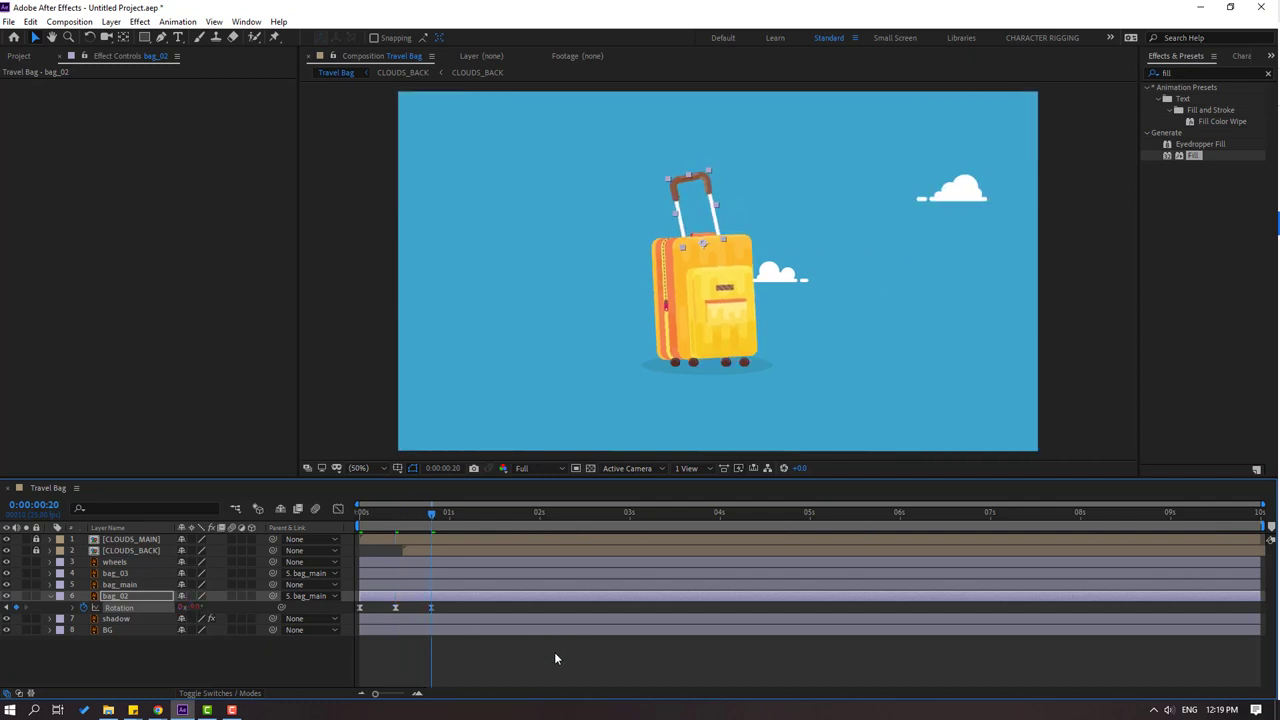
# Step: Deselect the bag_02 layer and preview the wider handle swing with the composition view at 25%
pyautogui.click(561, 657)
pyautogui.press('space')
pyautogui.press(',')
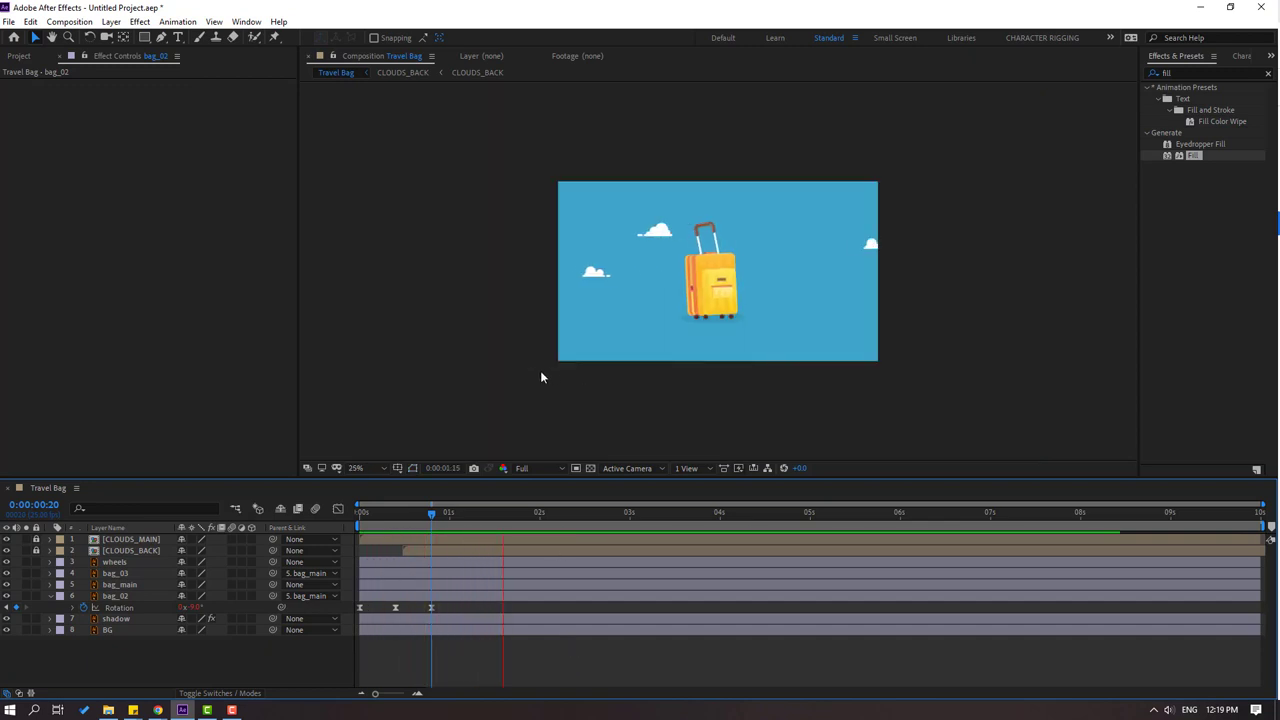